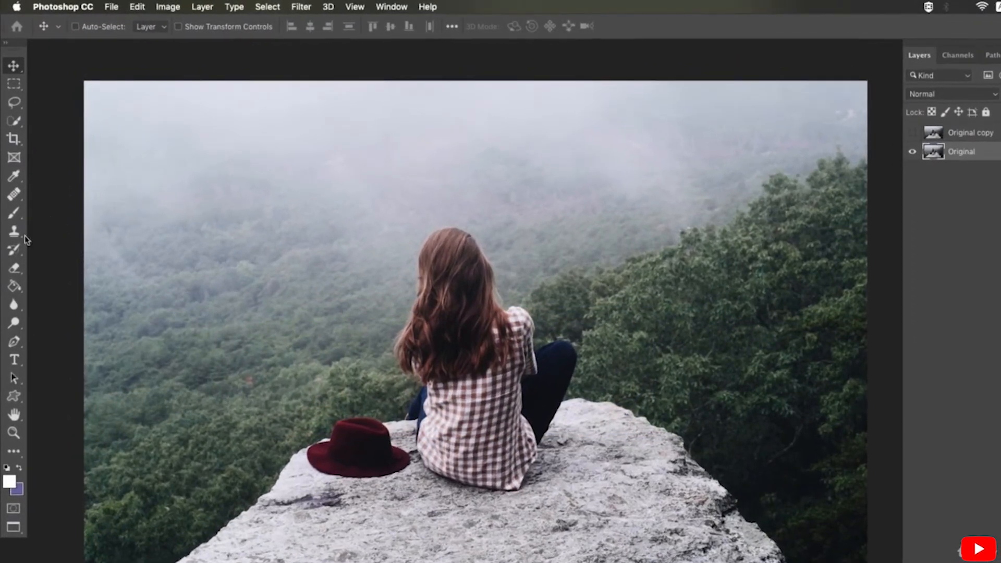
Select the Clone Stamp tool rather than the Pattern Stamp tool.
click(14, 231)
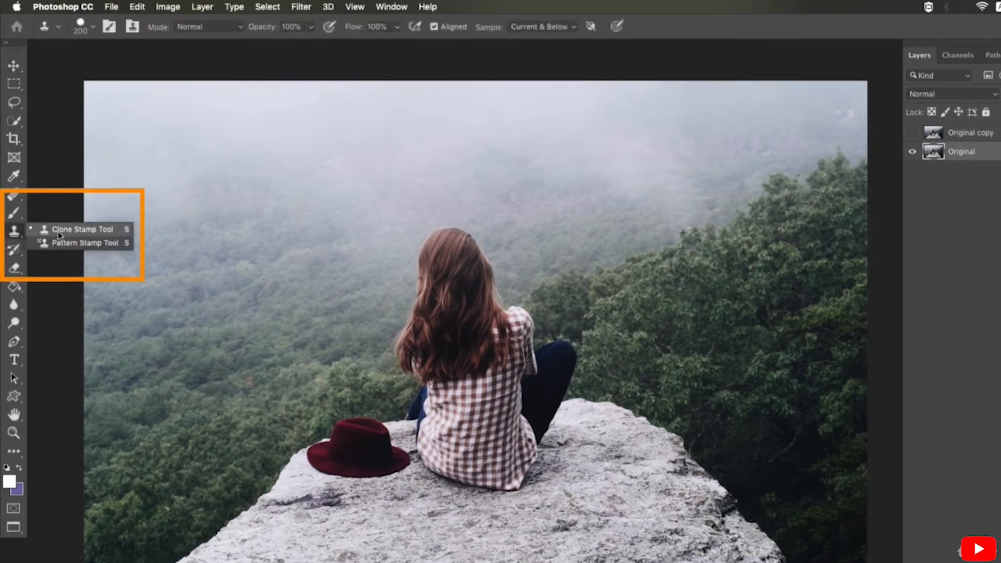
click(84, 231)
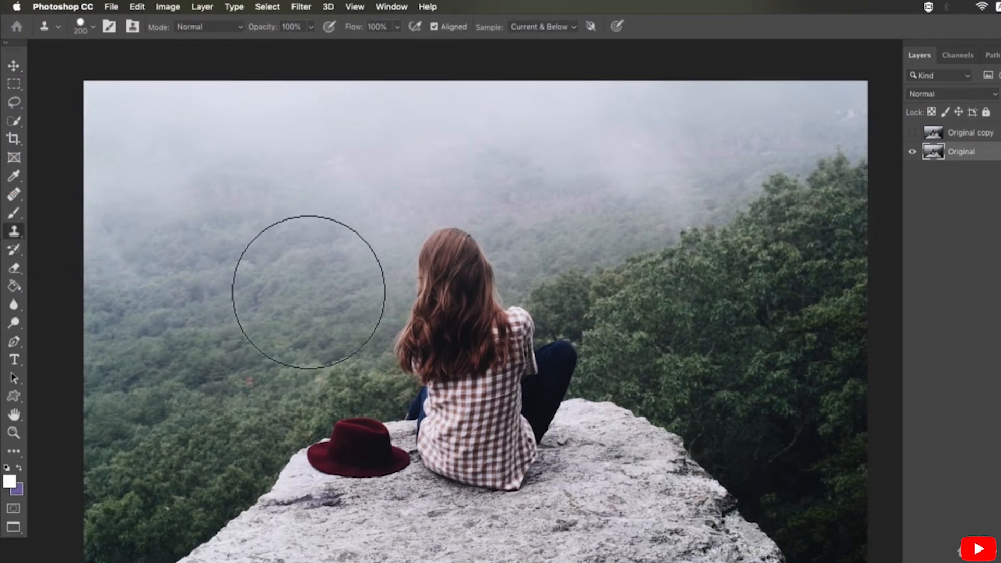
right_click(16, 230)
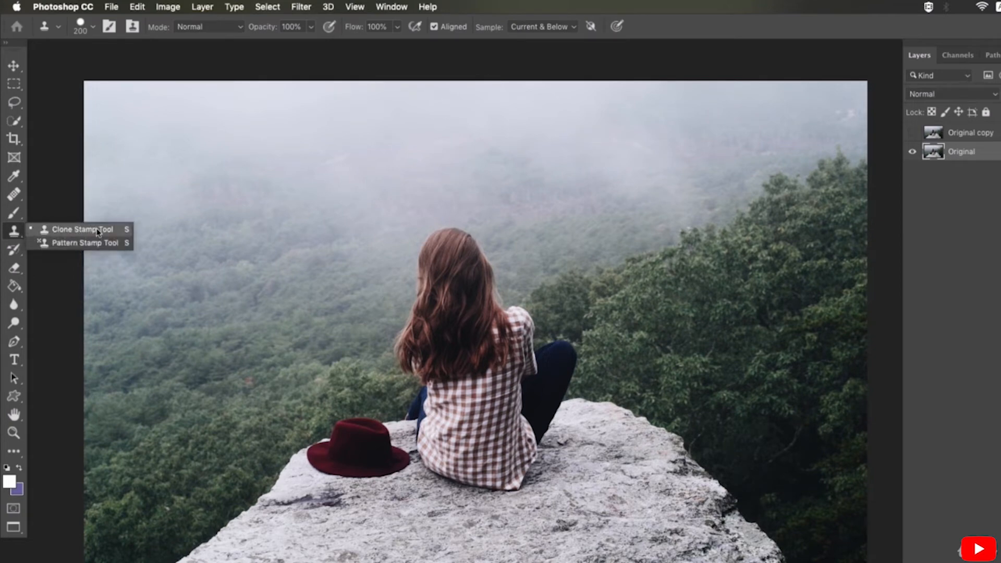
click(97, 231)
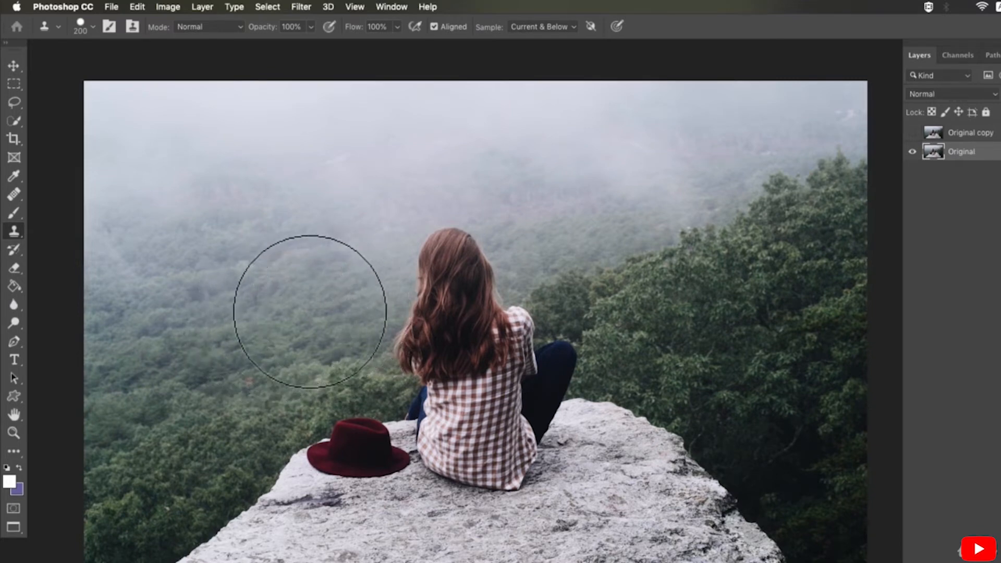
Adjust the Clone Stamp brush size down and up, finishing at 90 px.
click(94, 27)
click(94, 28)
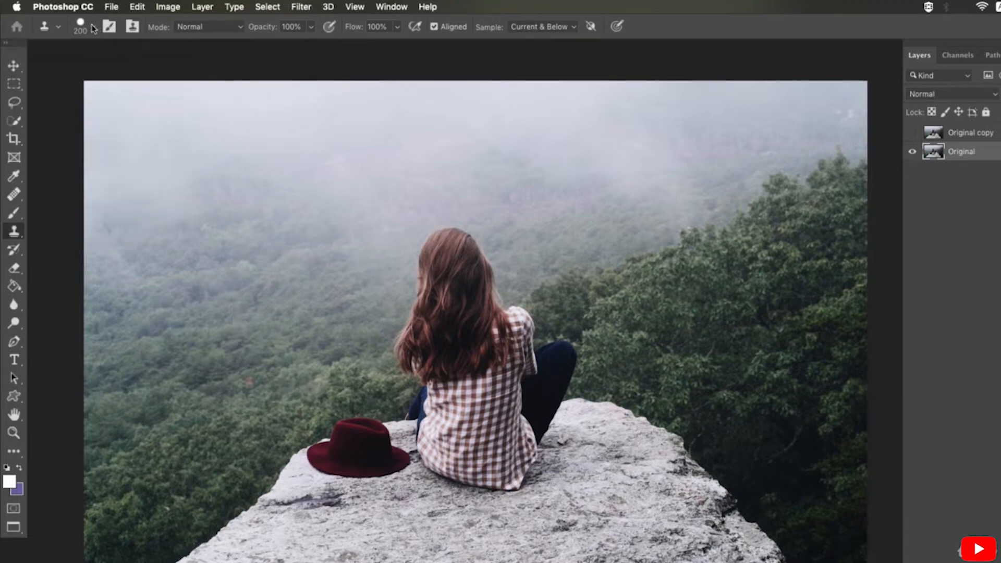
key(bracketleft)
key(bracketleft)
key(bracketleft)
key(bracketleft)
key(bracketleft)
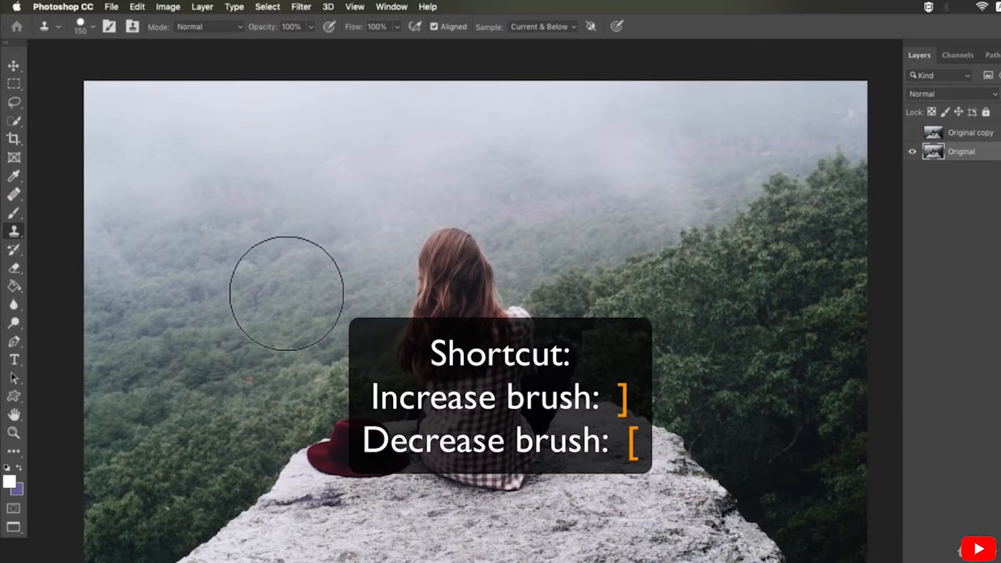
key(bracketright)
key(bracketright)
key(bracketright)
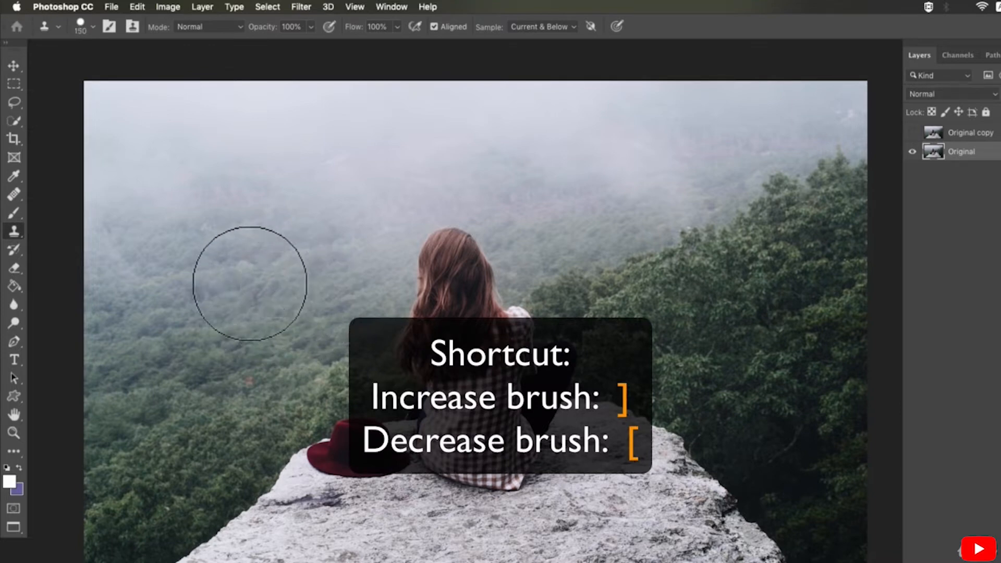
key(bracketleft)
key(bracketleft)
key(bracketleft)
key(bracketleft)
key(bracketleft)
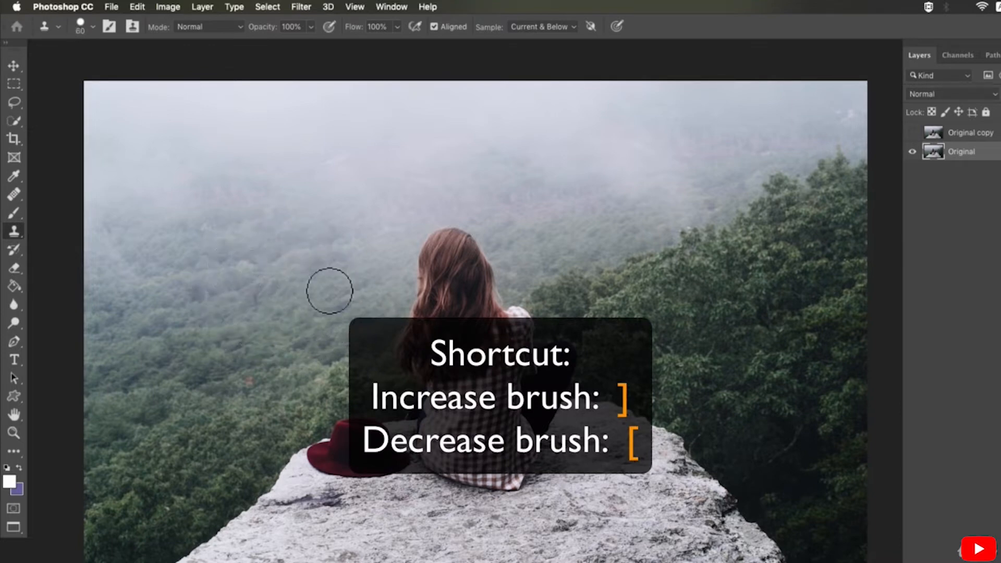
key(bracketright)
key(bracketright)
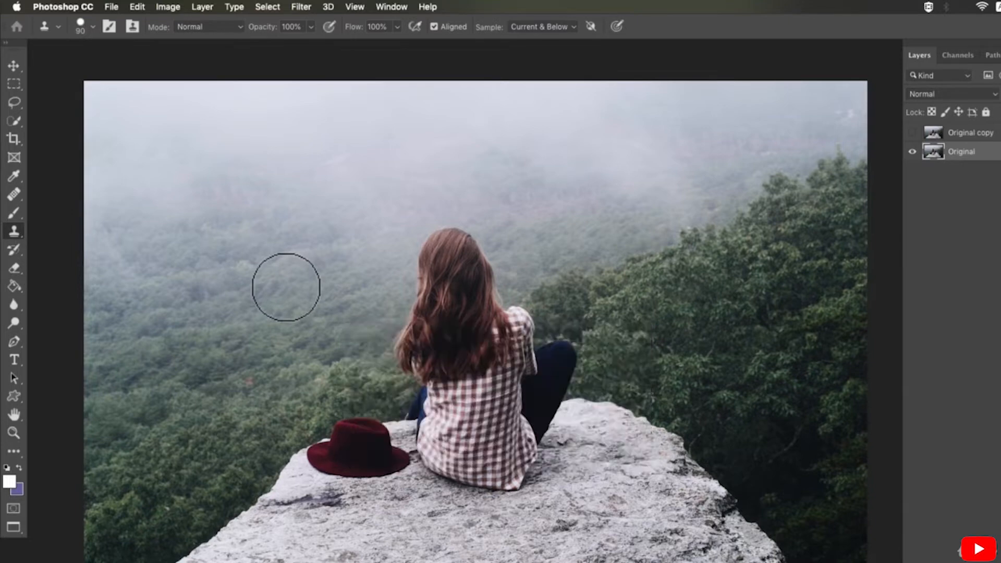
Try a Brush tool stroke over the misty forest, undo it, and return to the Clone Stamp tool.
click(15, 213)
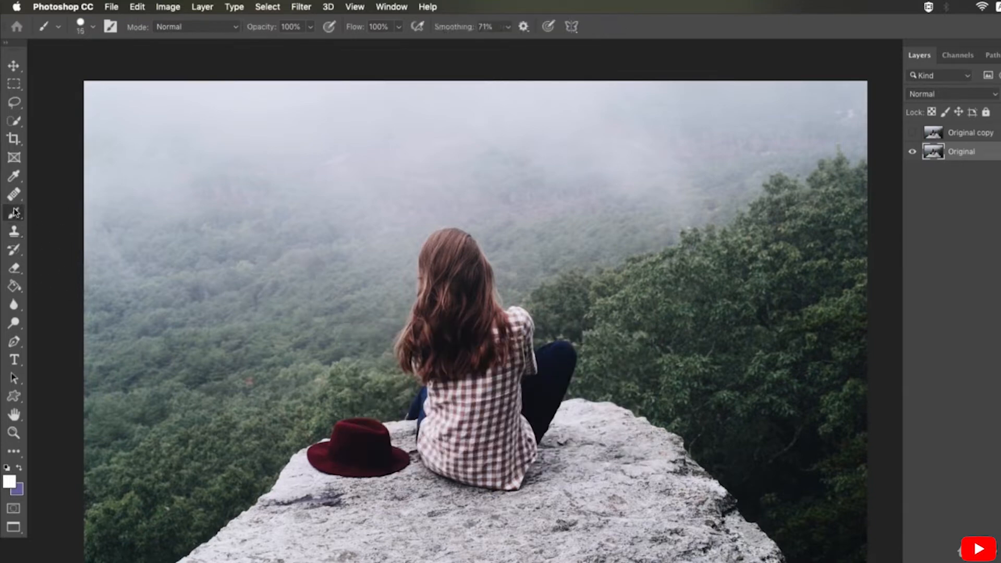
mouse_move(191, 302)
mouse_down()
mouse_move(425, 263)
mouse_move(212, 363)
mouse_move(156, 311)
mouse_move(139, 386)
mouse_up()
key(super+z)
click(14, 231)
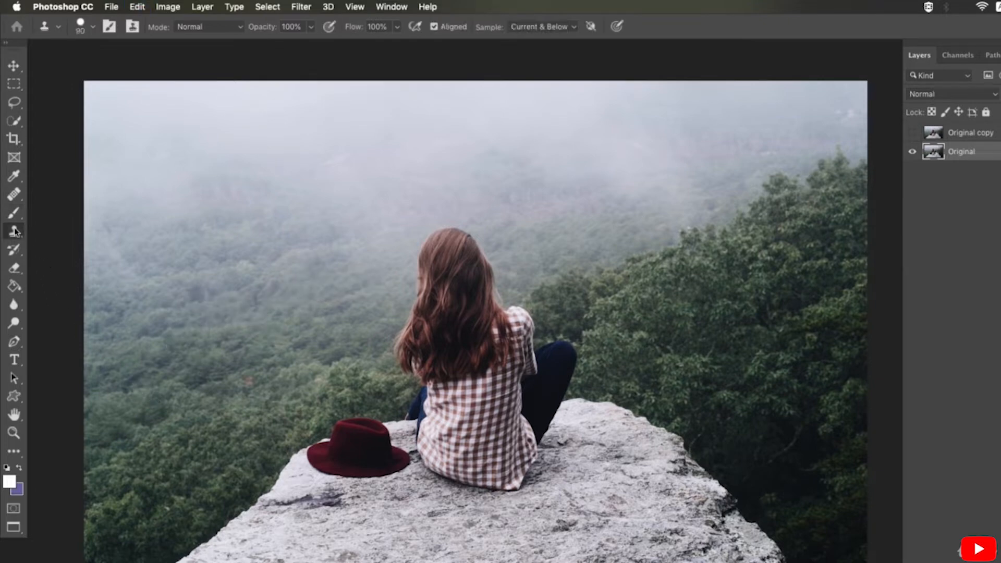
Try cloning over the woman's hair and shirt with an 80 px brush, and undo the stroke.
key(bracketleft)
mouse_move(457, 289)
mouse_down()
mouse_move(464, 368)
mouse_move(492, 400)
mouse_move(435, 430)
mouse_move(426, 380)
mouse_move(391, 387)
mouse_move(467, 266)
mouse_move(501, 289)
mouse_move(488, 297)
mouse_move(570, 429)
mouse_move(516, 378)
mouse_up()
key(super+z)
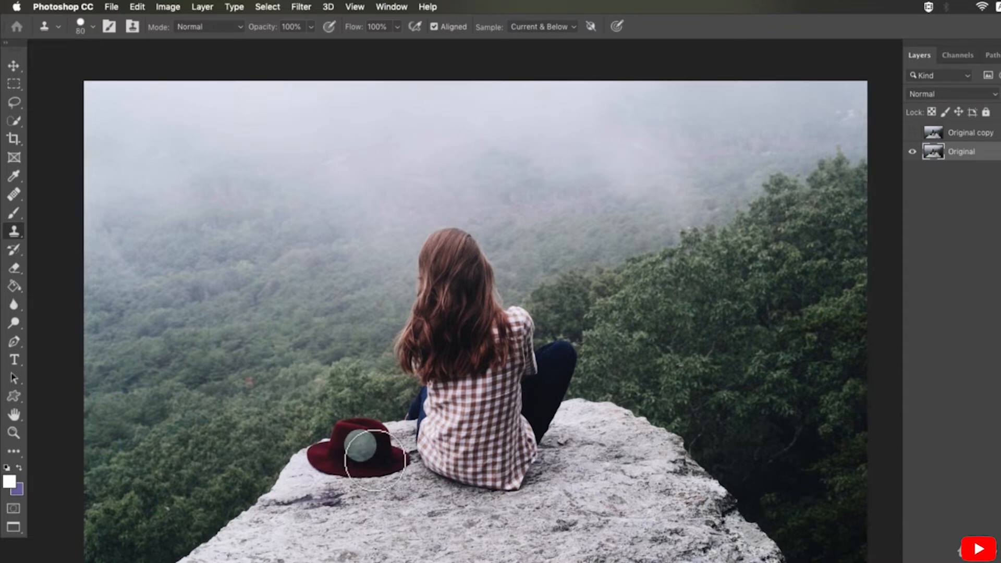
Sample the red hat and try cloning it over the woman and the trees with a 250 px brush.
key(alt)
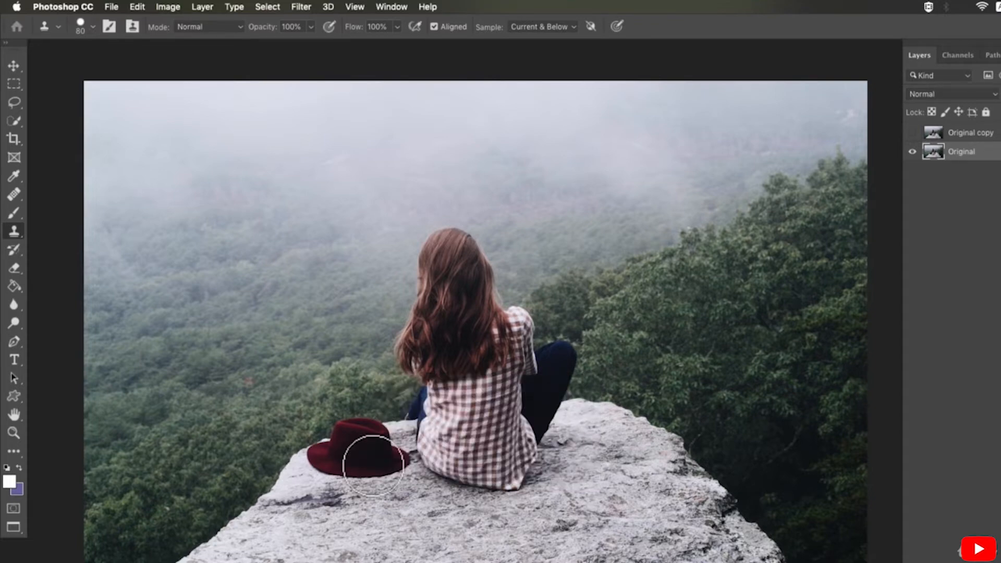
key(bracketright)
key(bracketright)
key(bracketright)
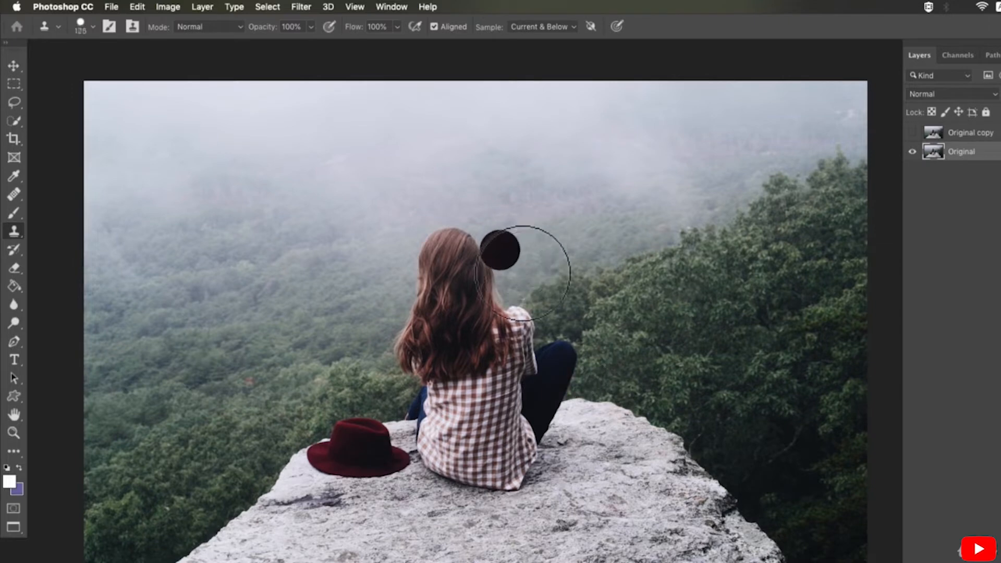
key(bracketright)
key(bracketright)
key(bracketright)
key(bracketright)
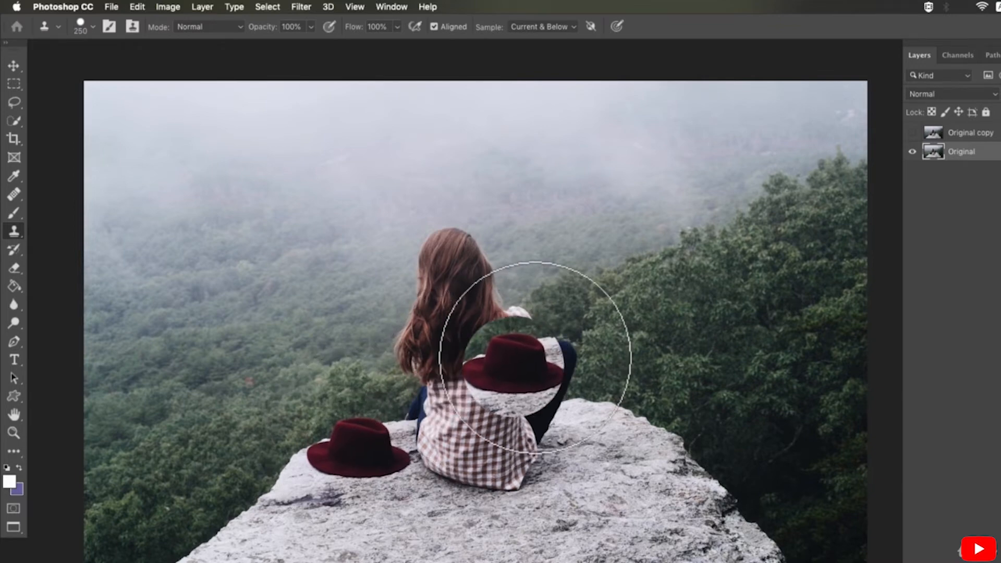
mouse_move(585, 392)
mouse_down()
mouse_move(621, 396)
mouse_move(479, 308)
mouse_move(661, 240)
mouse_move(711, 303)
mouse_move(690, 433)
mouse_move(650, 427)
mouse_move(666, 379)
mouse_move(640, 272)
mouse_move(579, 235)
mouse_move(616, 193)
mouse_move(634, 226)
mouse_move(514, 229)
mouse_up()
mouse_move(667, 346)
mouse_down()
mouse_move(703, 413)
mouse_move(739, 415)
mouse_move(763, 370)
mouse_move(777, 311)
mouse_up()
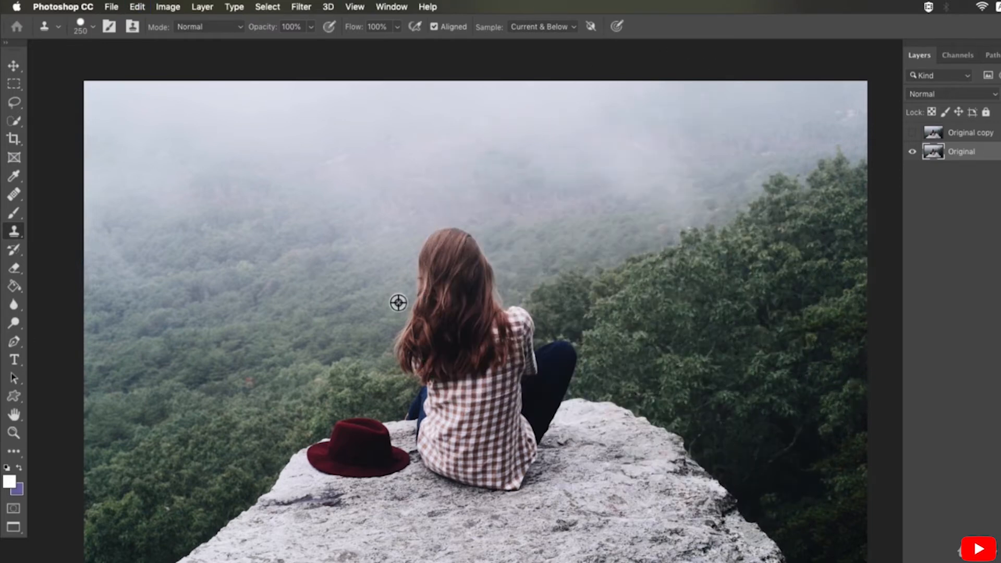
Sample the woman's hair and clone her onto the trees beside the rock with a 100 px brush.
alt+click(448, 272)
key(bracketleft)
key(bracketleft)
key(bracketleft)
key(bracketleft)
key(bracketleft)
mouse_move(740, 353)
mouse_down()
mouse_move(736, 430)
mouse_move(707, 363)
mouse_move(751, 364)
mouse_move(742, 312)
mouse_move(719, 285)
mouse_move(671, 409)
mouse_up()
Try cloning a new sample across the area around the original woman, and undo the clone strokes.
alt+click(728, 346)
mouse_move(556, 227)
mouse_down()
mouse_move(611, 353)
mouse_move(600, 177)
mouse_move(495, 375)
mouse_move(469, 198)
mouse_move(474, 315)
mouse_move(508, 242)
mouse_move(319, 199)
mouse_move(368, 214)
mouse_move(344, 331)
mouse_up()
key(super+z)
key(super+z)
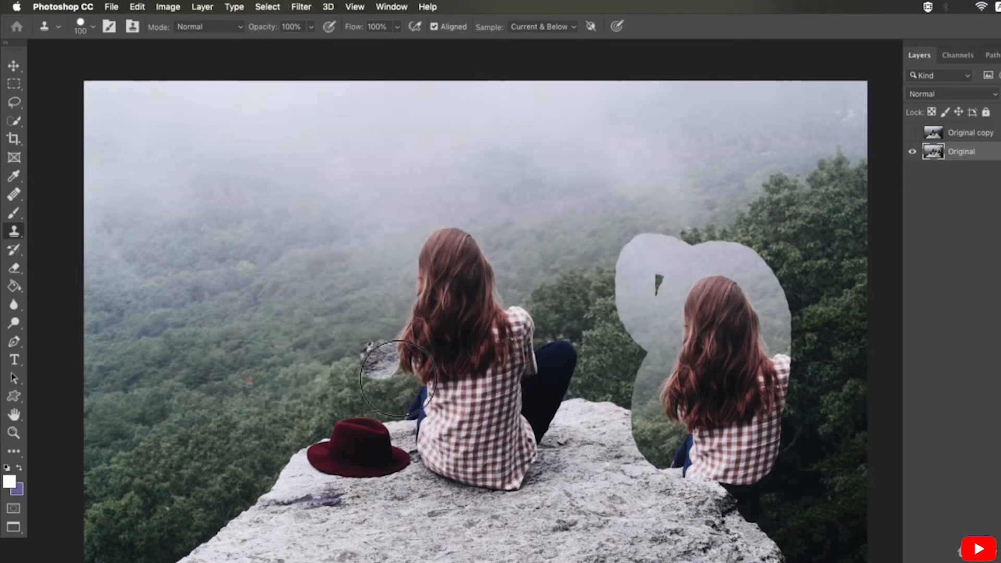
Clone nearby rock texture over the hat's lower brim, using brush sizes of 45 px and 30 px.
scroll(342, 504, up, 5)
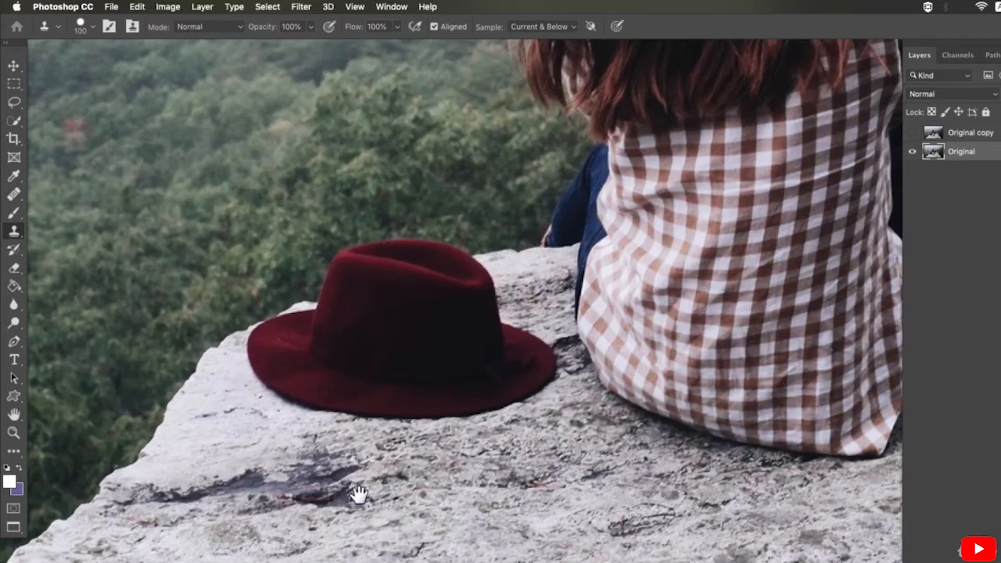
scroll(466, 425, down, 5)
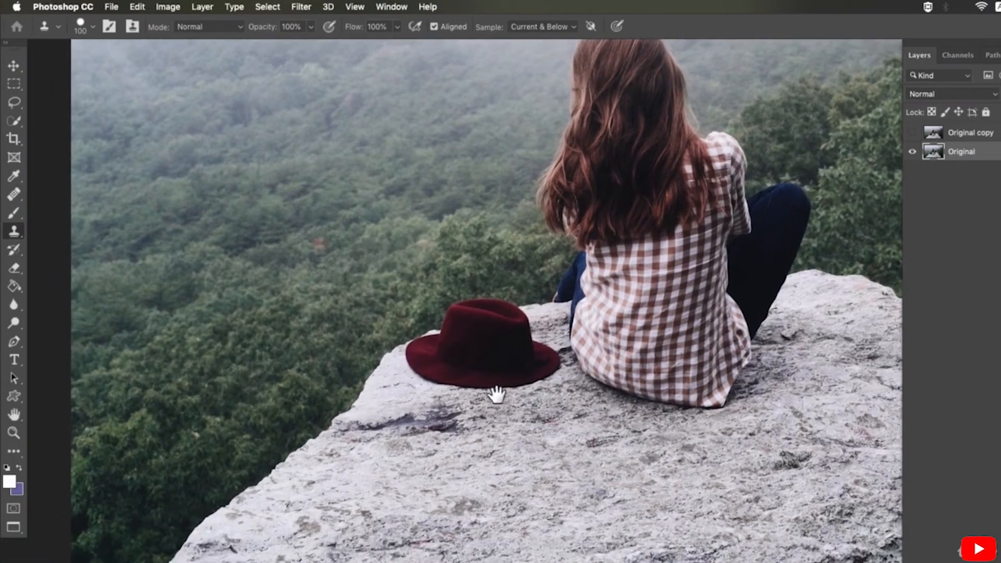
drag(496, 395, 494, 393)
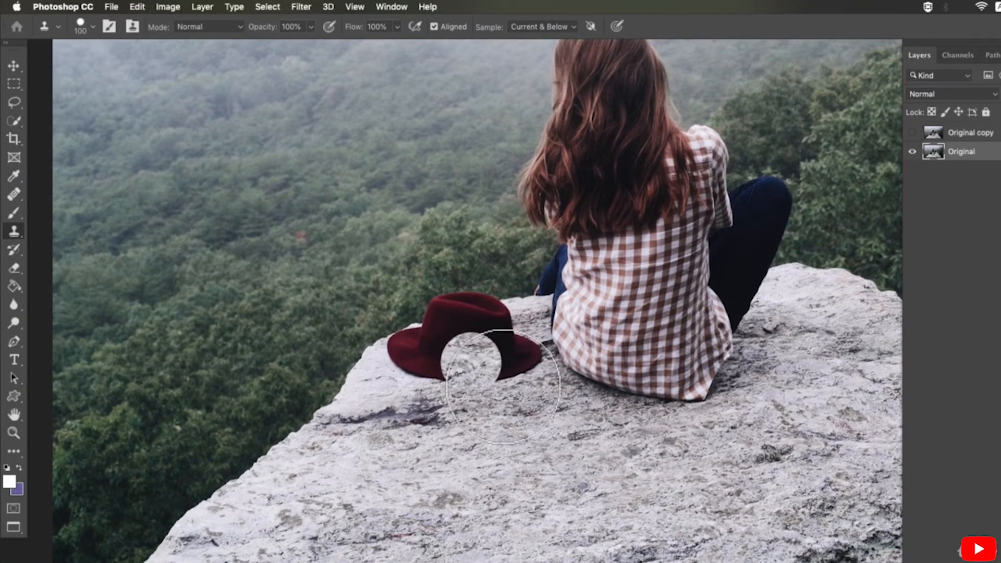
key(bracketleft)
key(bracketleft)
key(bracketleft)
key(bracketleft)
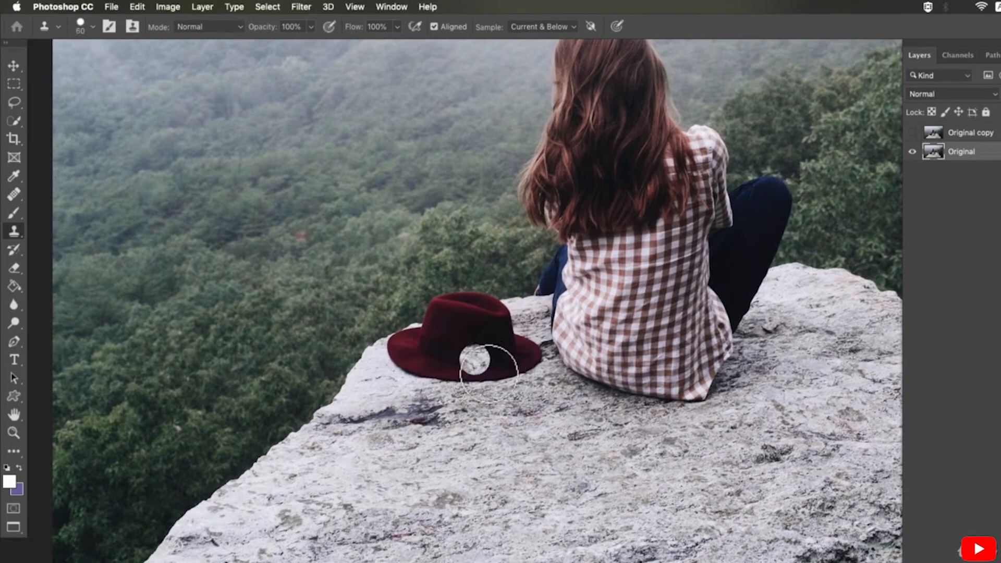
key(bracketleft)
key(bracketleft)
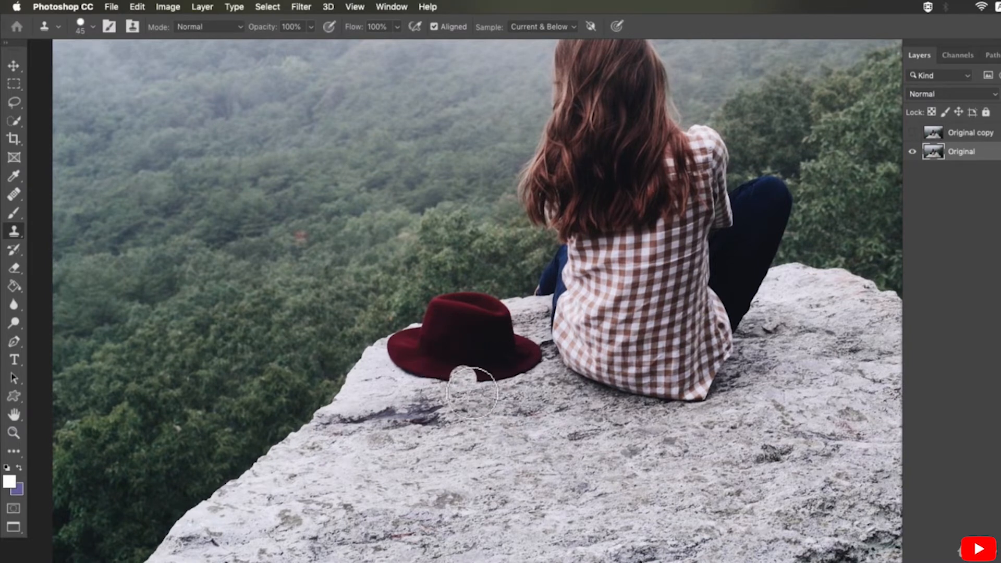
mouse_move(451, 391)
mouse_down()
mouse_move(420, 386)
mouse_move(495, 399)
mouse_move(514, 386)
mouse_up()
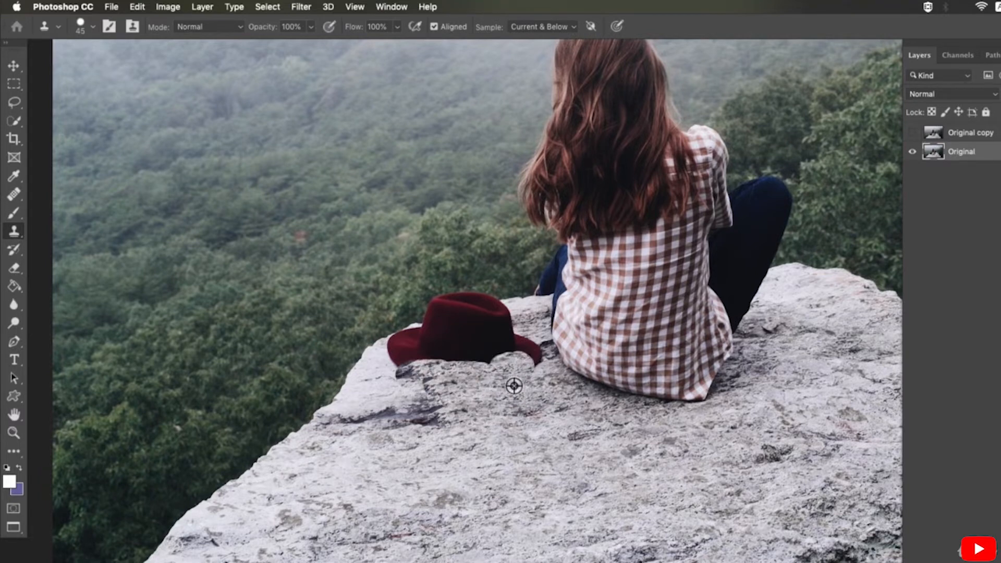
drag(457, 410, 441, 402)
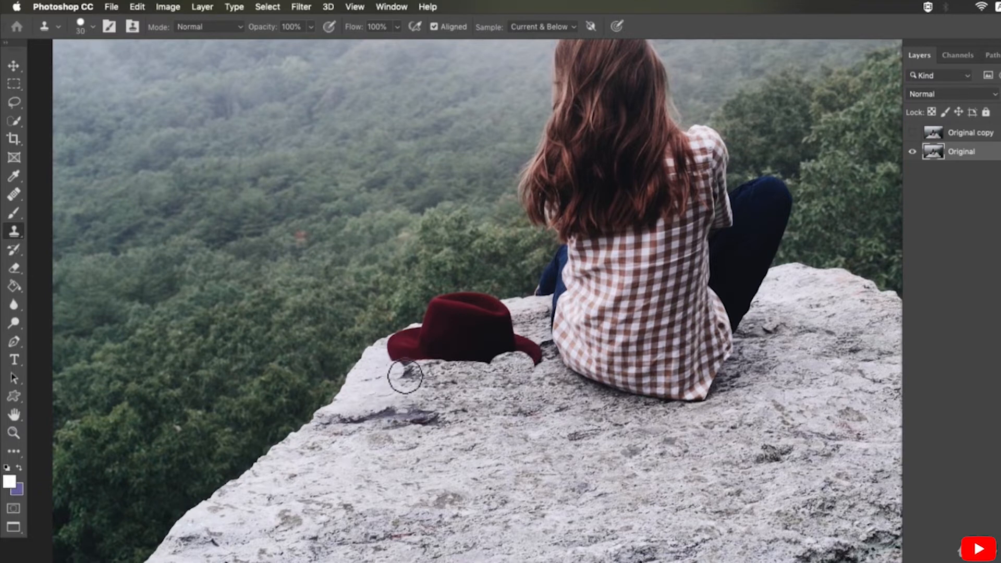
mouse_move(405, 375)
mouse_down()
mouse_move(404, 360)
mouse_move(407, 373)
mouse_move(509, 354)
mouse_up()
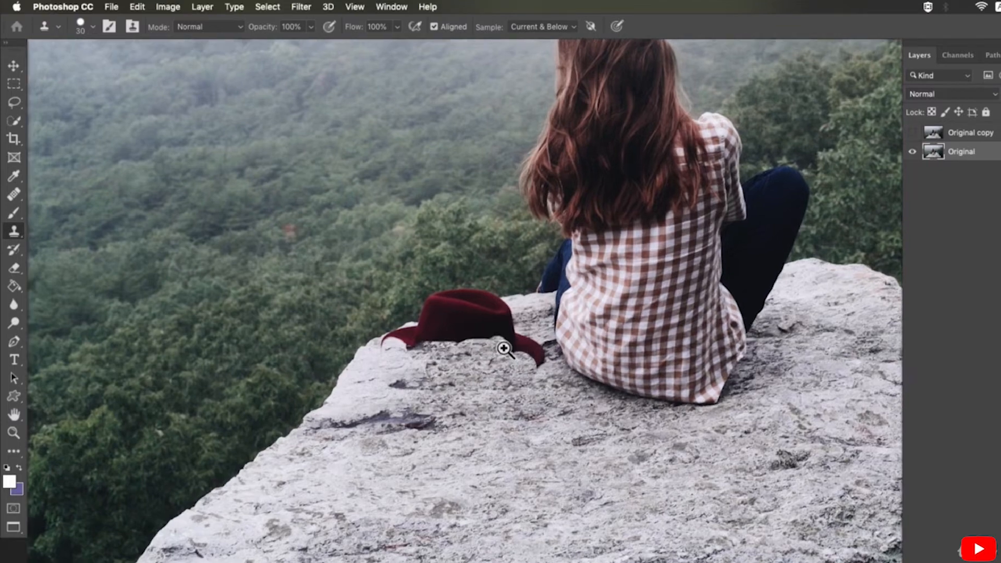
Sample the rock with a smaller brush and clone it over the remaining brim and the lower part of the hat's crown.
scroll(504, 347, up, 3)
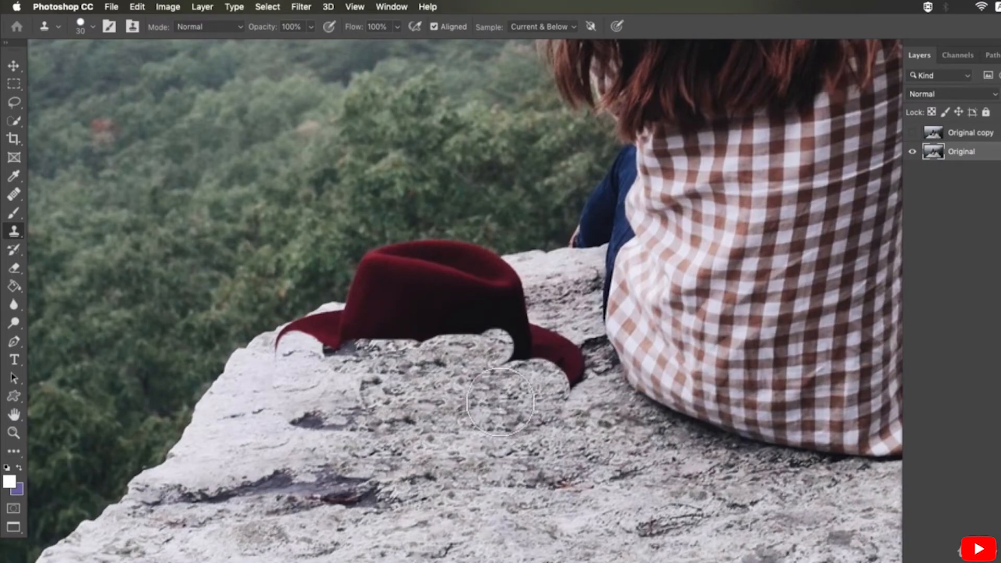
key(bracketleft)
key(bracketleft)
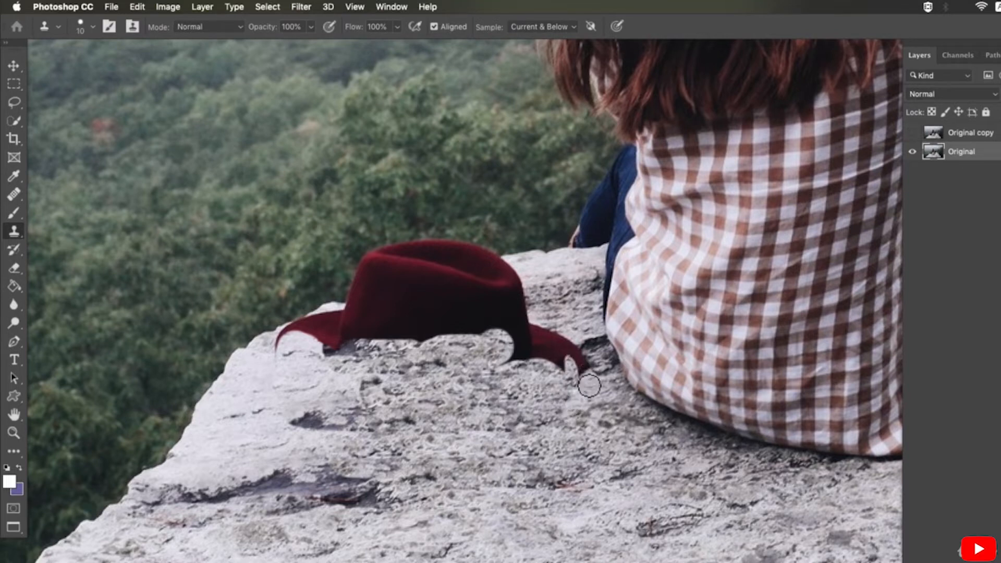
alt+click(558, 393)
mouse_move(562, 376)
mouse_down()
mouse_move(522, 366)
mouse_move(517, 386)
mouse_move(496, 404)
mouse_move(496, 367)
mouse_move(557, 346)
mouse_move(287, 374)
mouse_move(333, 348)
mouse_move(295, 356)
mouse_move(352, 337)
mouse_move(323, 346)
mouse_move(536, 312)
mouse_up()
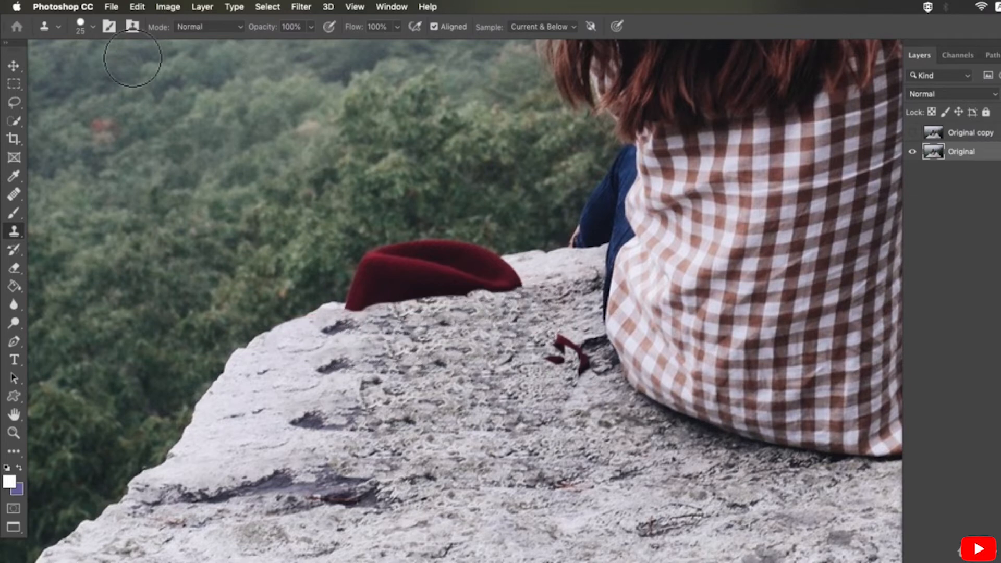
Switch the clone brush tip to Hard Round.
click(93, 29)
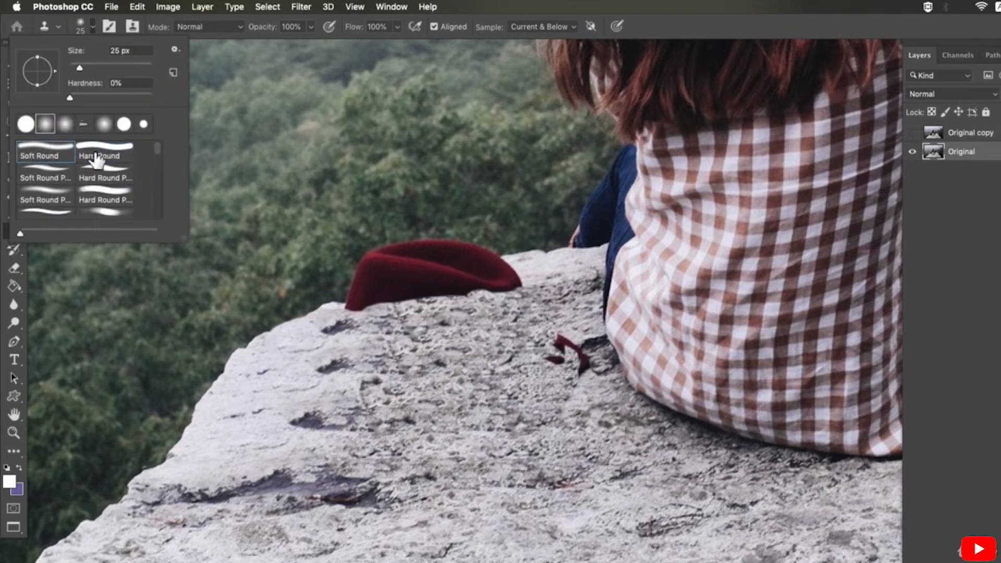
click(106, 155)
click(87, 27)
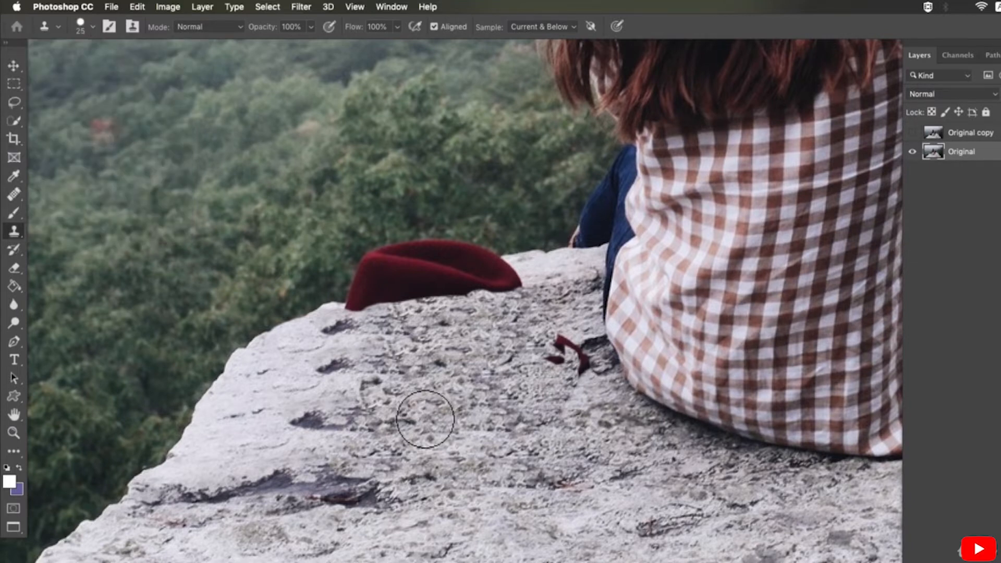
Set the clone brush tip to Soft Round with 0% hardness.
click(91, 28)
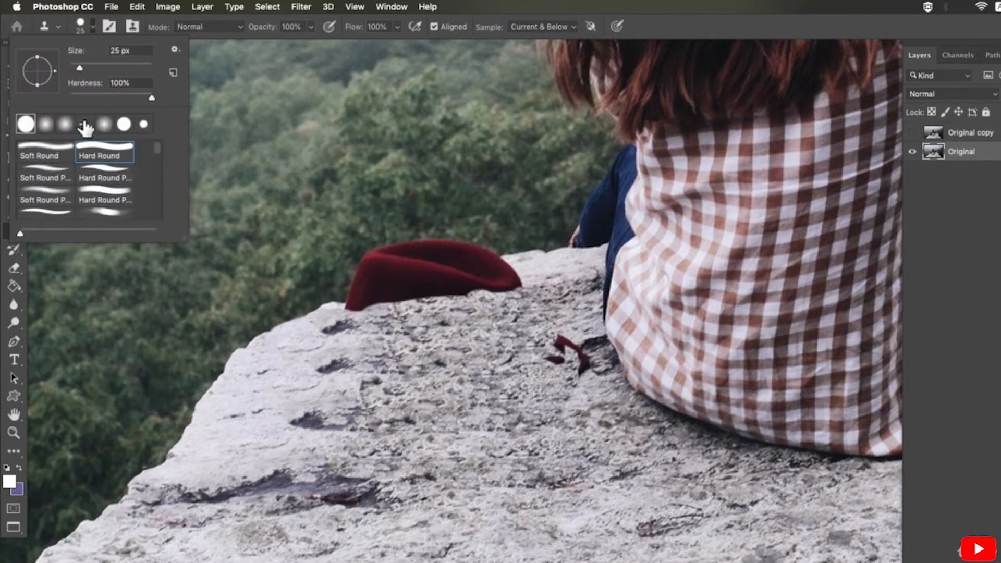
click(59, 156)
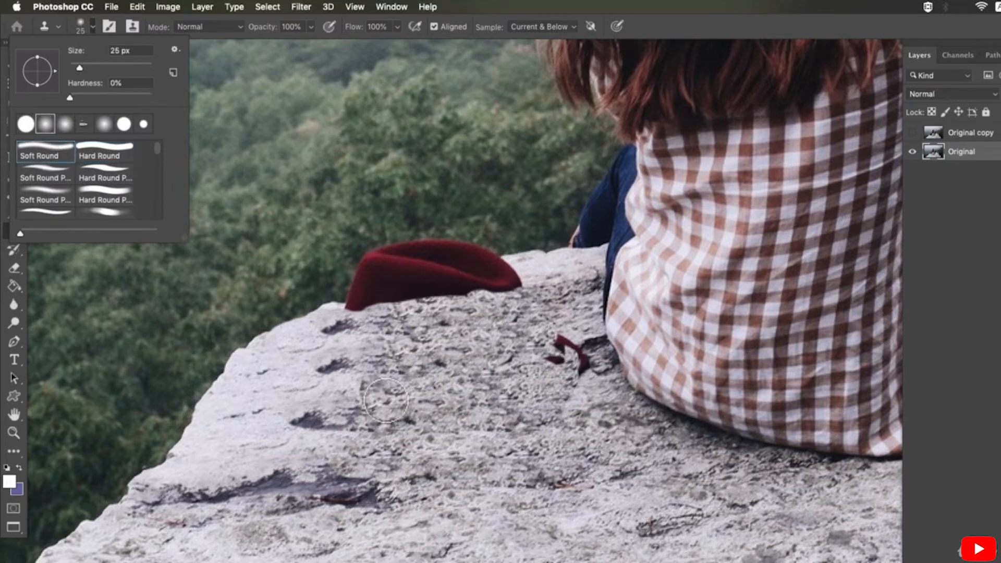
click(384, 389)
Set the clone opacity to 56%, sample the rock, and blend over the repeated texture below the hat.
click(311, 27)
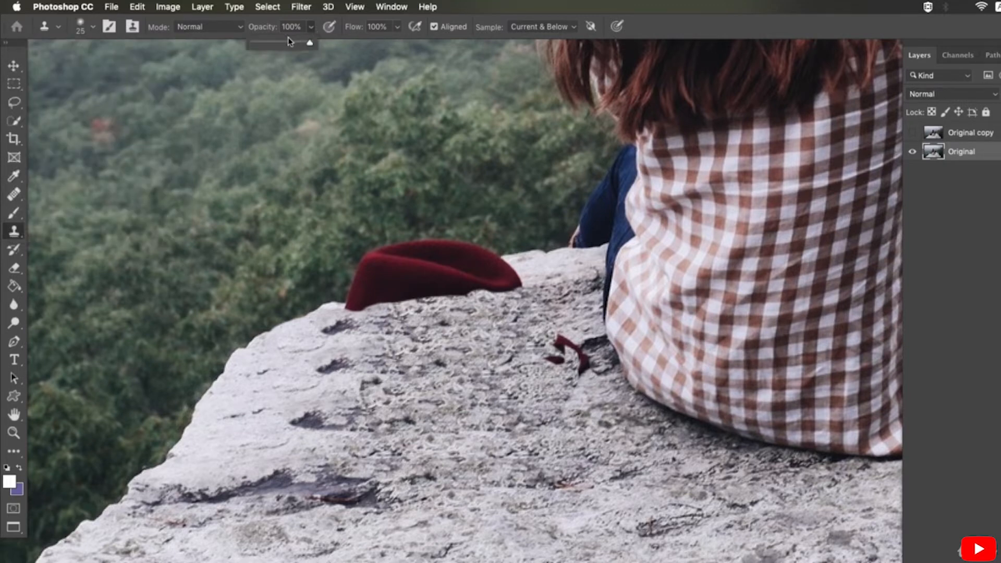
alt+click(355, 387)
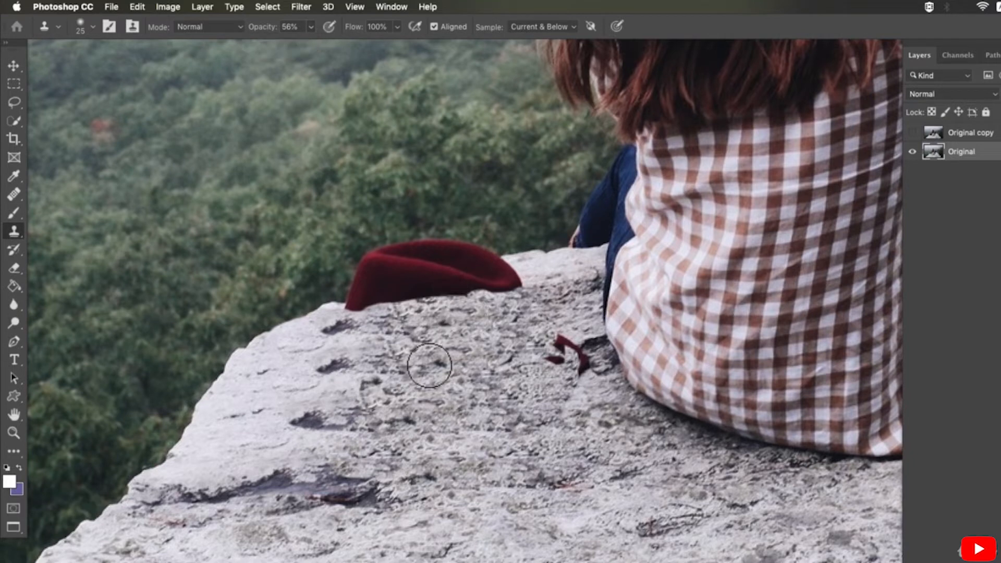
mouse_move(476, 348)
mouse_down()
mouse_move(472, 386)
mouse_move(413, 384)
mouse_move(442, 381)
mouse_move(446, 421)
mouse_move(394, 393)
mouse_move(459, 422)
mouse_up()
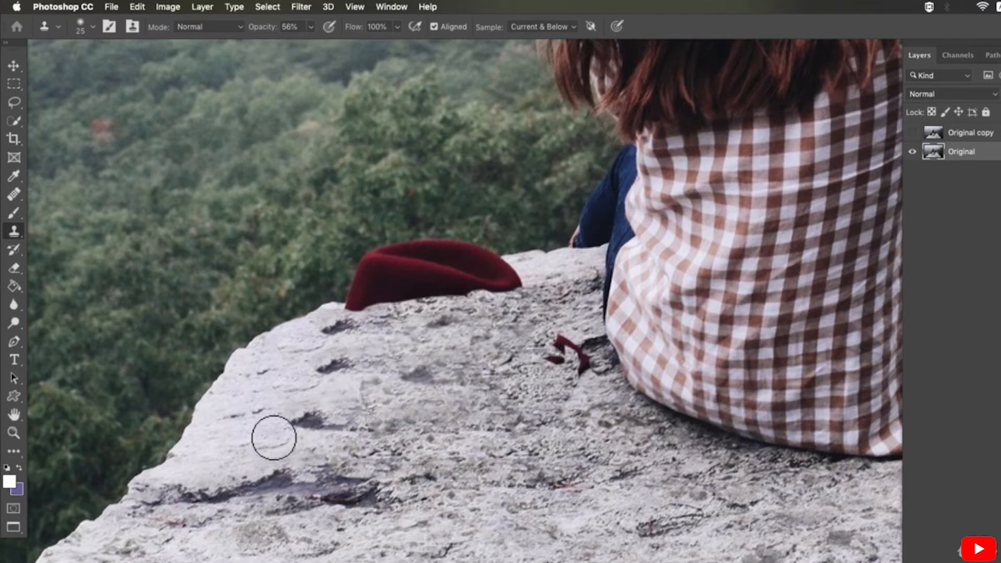
Switch the clone brush tip to Hard Round and set the clone opacity to 100%.
click(88, 29)
click(105, 152)
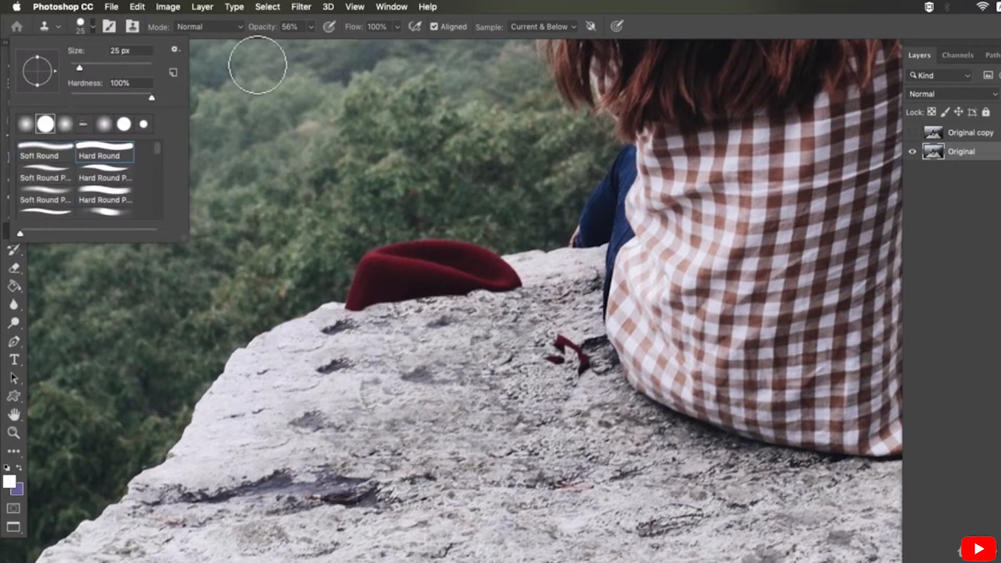
click(311, 27)
click(389, 56)
Sample the foliage beside the hat and clone it over the hat's crown, reducing the brush to 10 px.
alt+click(308, 255)
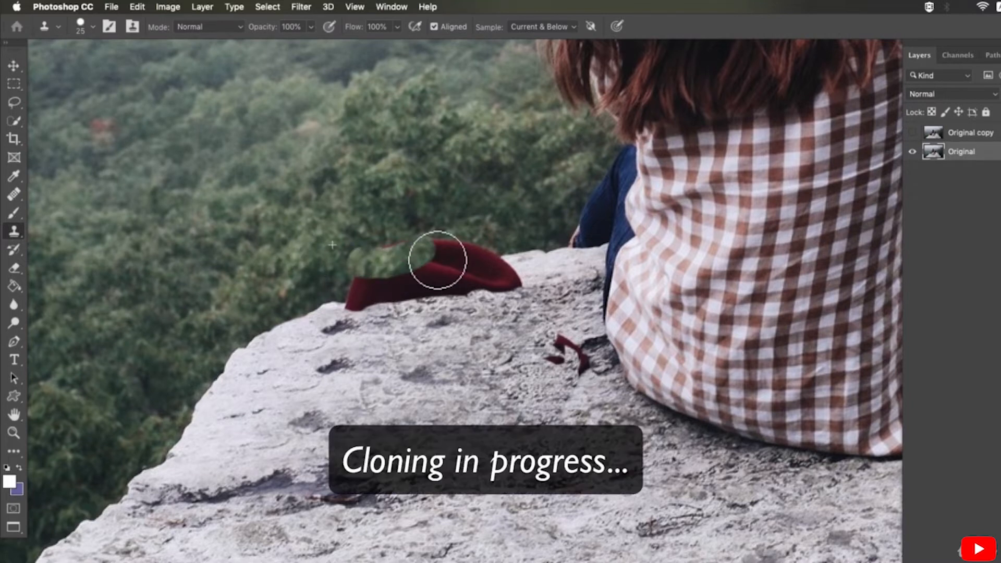
key(bracketleft)
key(bracketleft)
key(bracketleft)
mouse_move(398, 250)
mouse_down()
mouse_move(370, 278)
mouse_move(421, 224)
mouse_move(434, 250)
mouse_move(478, 226)
mouse_move(487, 236)
mouse_move(411, 267)
mouse_up()
alt+click(487, 236)
Sample the rock edge and clone it over the hat's lower part and the red fragment beside the shirt.
alt+click(303, 302)
mouse_move(354, 292)
mouse_down()
mouse_move(467, 265)
mouse_move(440, 270)
mouse_move(515, 292)
mouse_move(518, 274)
mouse_move(505, 270)
mouse_move(488, 292)
mouse_move(509, 284)
mouse_move(485, 299)
mouse_move(333, 322)
mouse_move(498, 281)
mouse_move(464, 284)
mouse_up()
drag(547, 333, 582, 377)
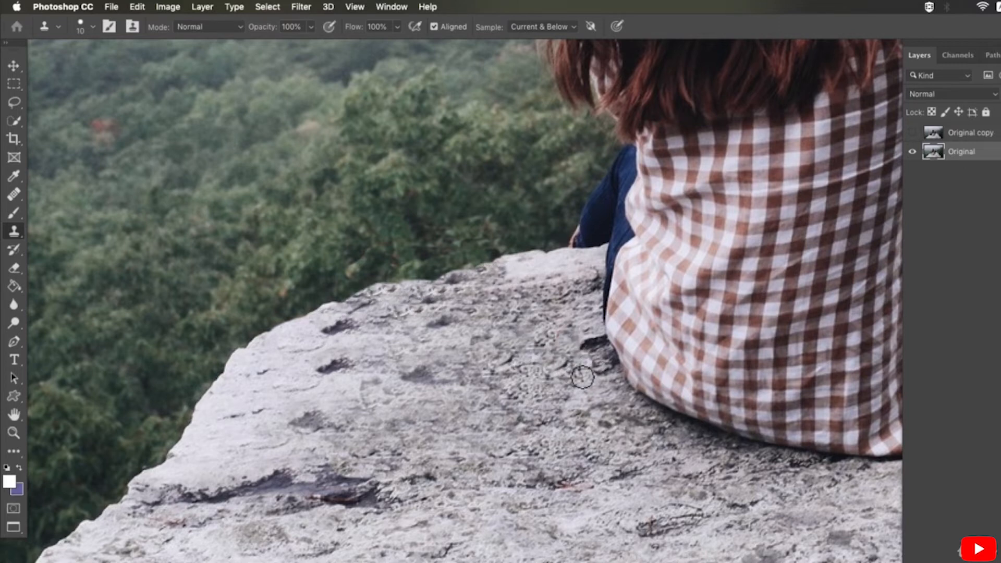
With a soft 20 px brush at 51% opacity, sample the foliage and blend the cloned trees above the rock edge.
right_click(97, 49)
click(311, 27)
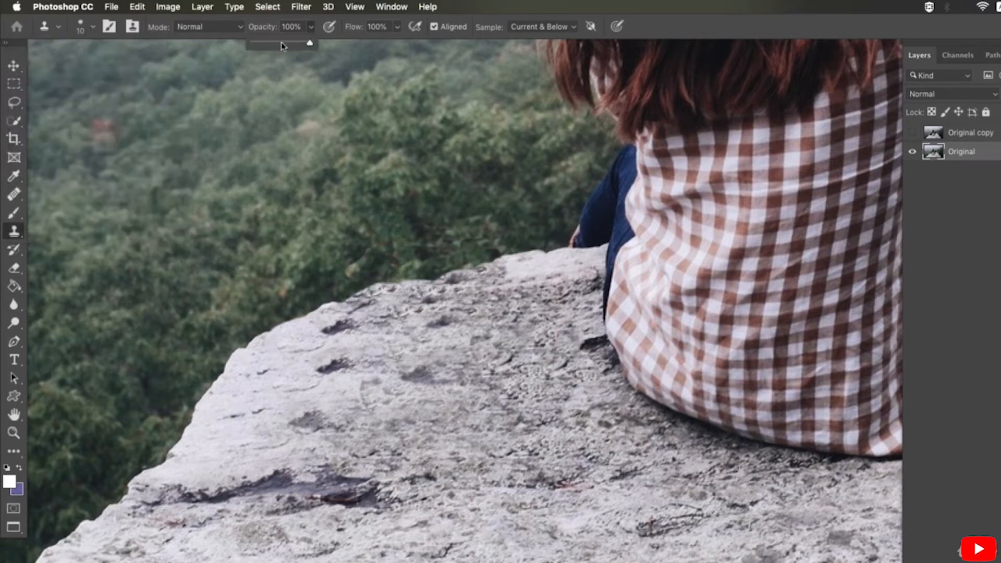
alt+click(317, 241)
key(bracketright)
click(438, 250)
click(436, 216)
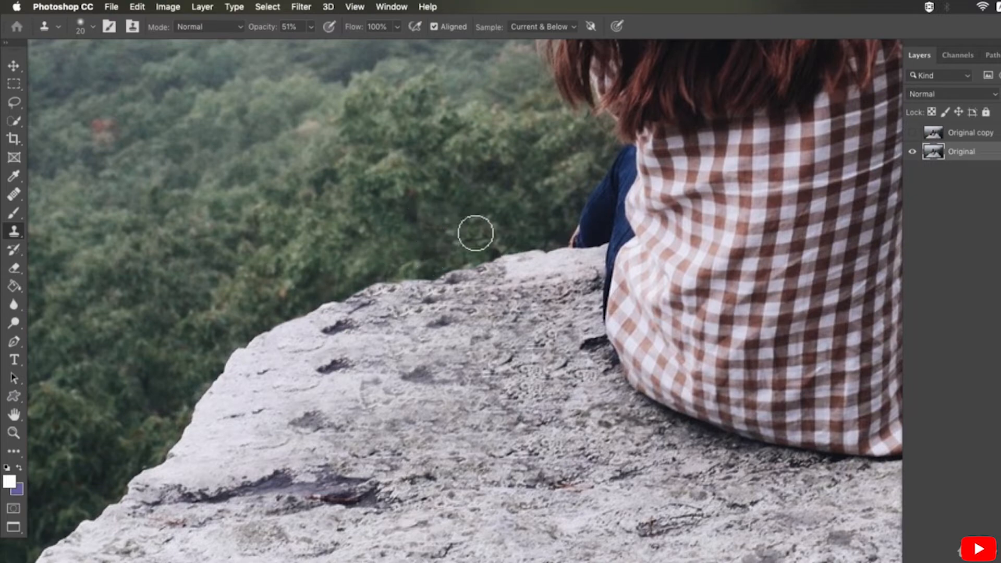
Sample clean rock and blend the repeated dark spots on the surface, enlarging the brush to 30 px at 51% opacity.
alt+click(416, 406)
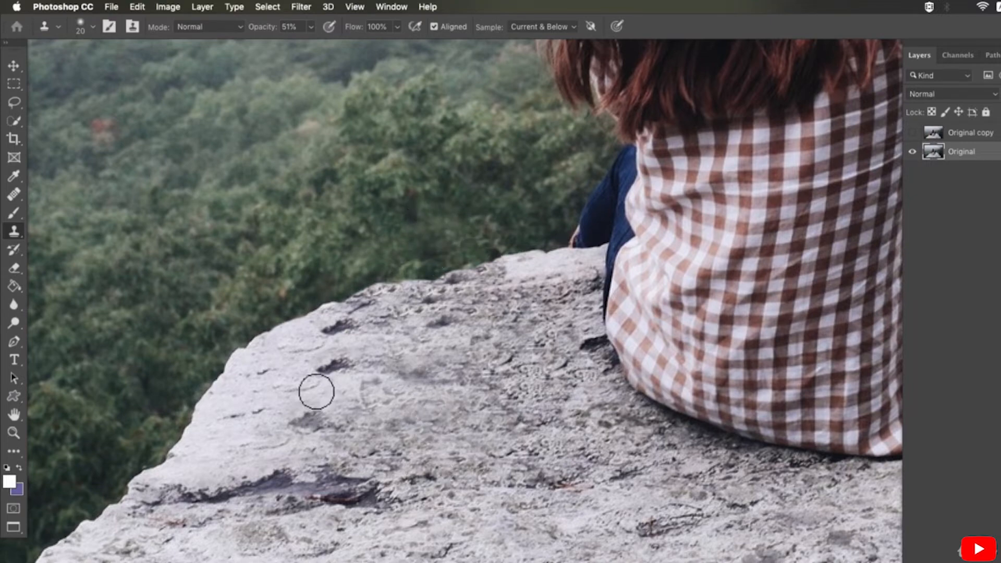
click(336, 368)
scroll(368, 370, down, 3)
scroll(400, 397, up, 3)
key(bracketright)
alt+click(465, 428)
mouse_move(495, 353)
mouse_down()
mouse_move(332, 378)
mouse_move(273, 353)
mouse_up()
alt+click(357, 364)
scroll(399, 370, down, 3)
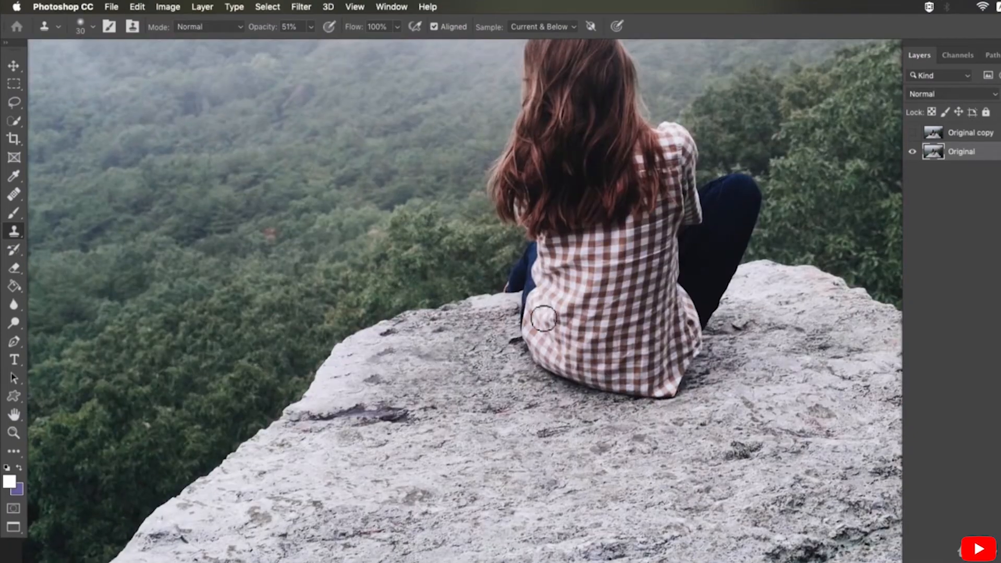
Restore the clone opacity to 100% and the brush tip to Hard Round.
click(311, 26)
drag(313, 43, 354, 42)
click(93, 27)
double_click(102, 150)
Sample clean rock texture and clone it over the dark patches and the long crack in the rock.
scroll(436, 375, up, 3)
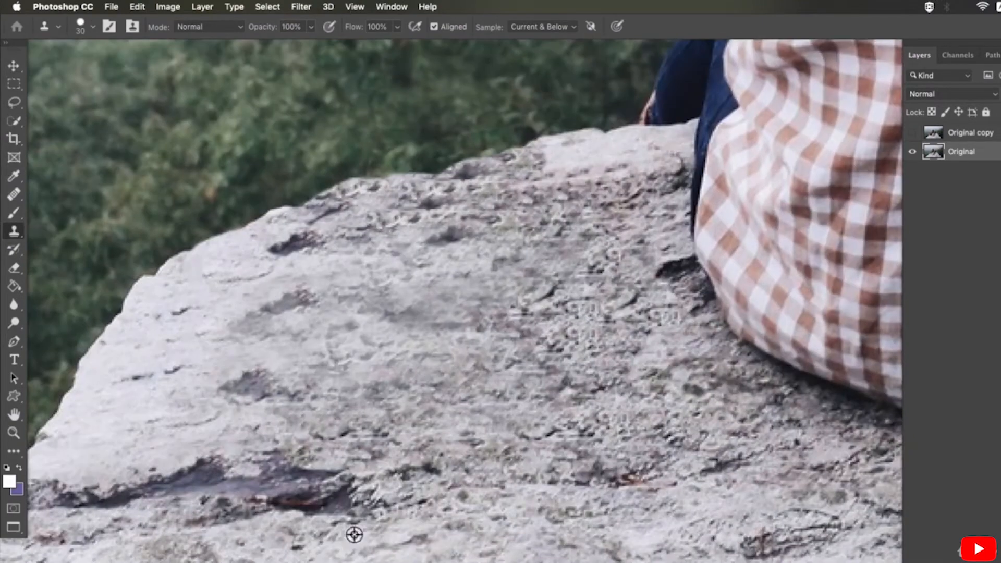
alt+click(353, 534)
drag(446, 328, 250, 376)
drag(445, 289, 271, 313)
alt+click(493, 400)
mouse_move(542, 334)
mouse_down()
mouse_move(396, 417)
mouse_move(197, 501)
mouse_move(138, 511)
mouse_up()
scroll(156, 522, down, 5)
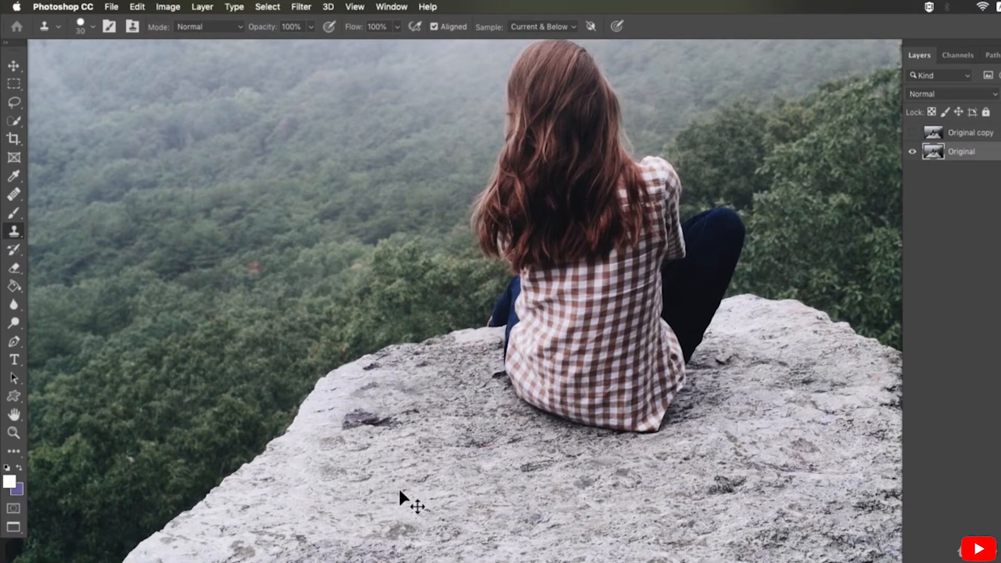
Examine the retouched rock surface up close and in the full photo.
scroll(399, 487, up, 5)
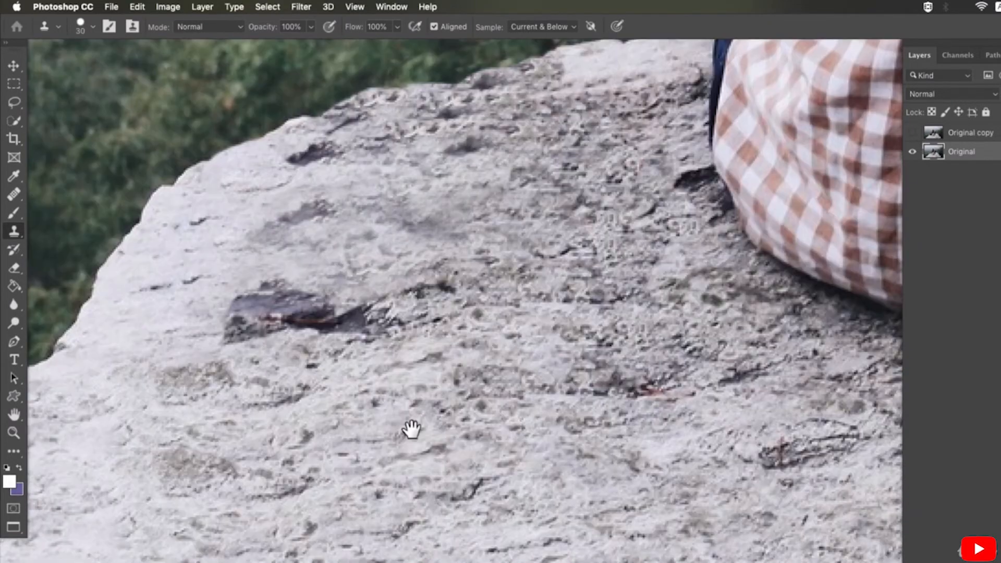
super+click(411, 429)
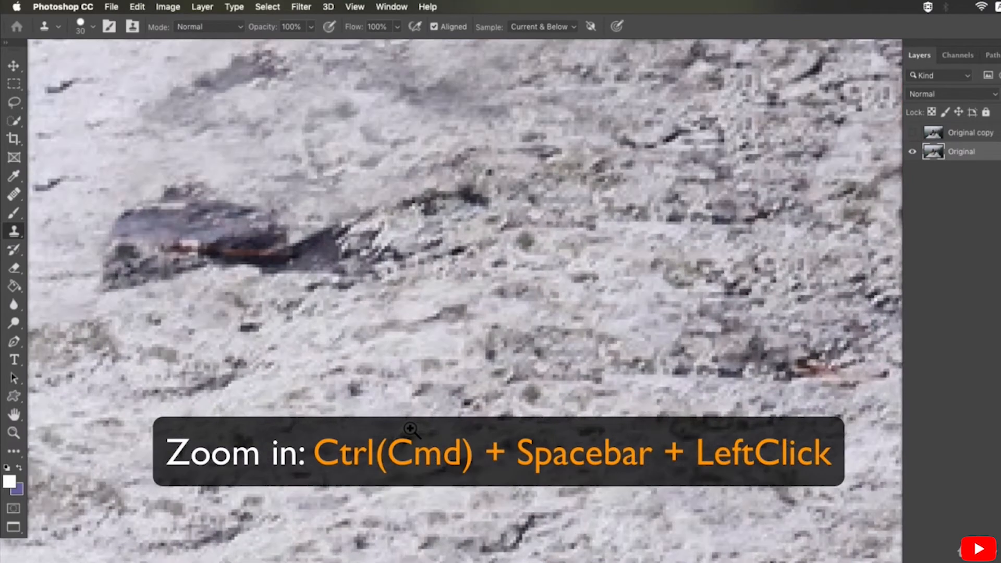
super+click(411, 429)
alt+super+click(411, 427)
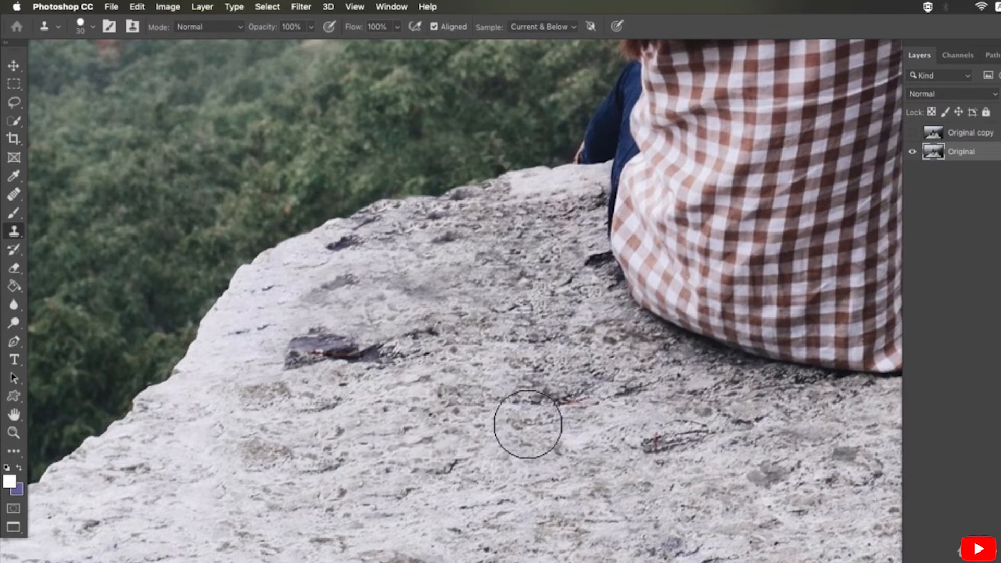
drag(511, 409, 290, 532)
drag(254, 447, 362, 350)
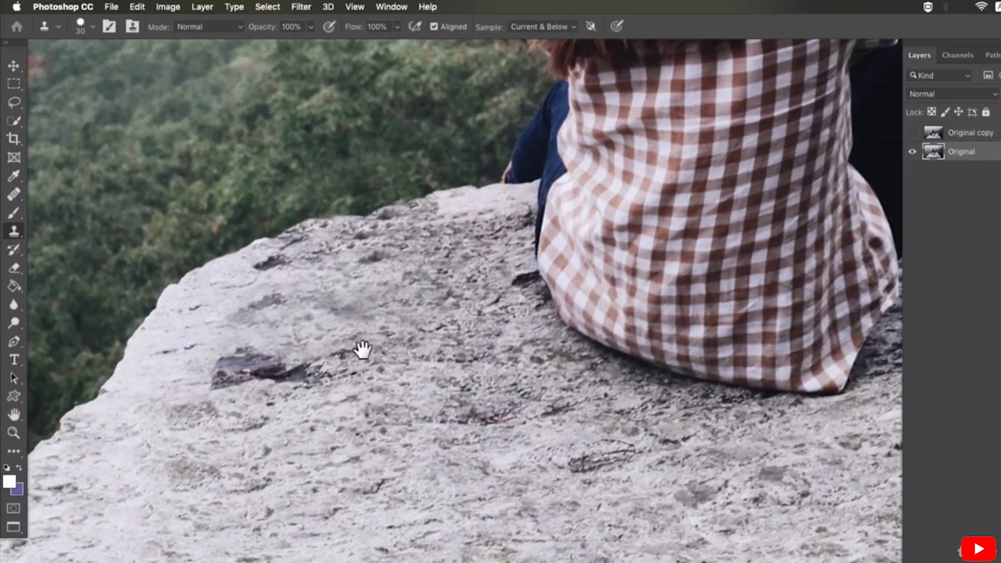
alt+click(357, 363)
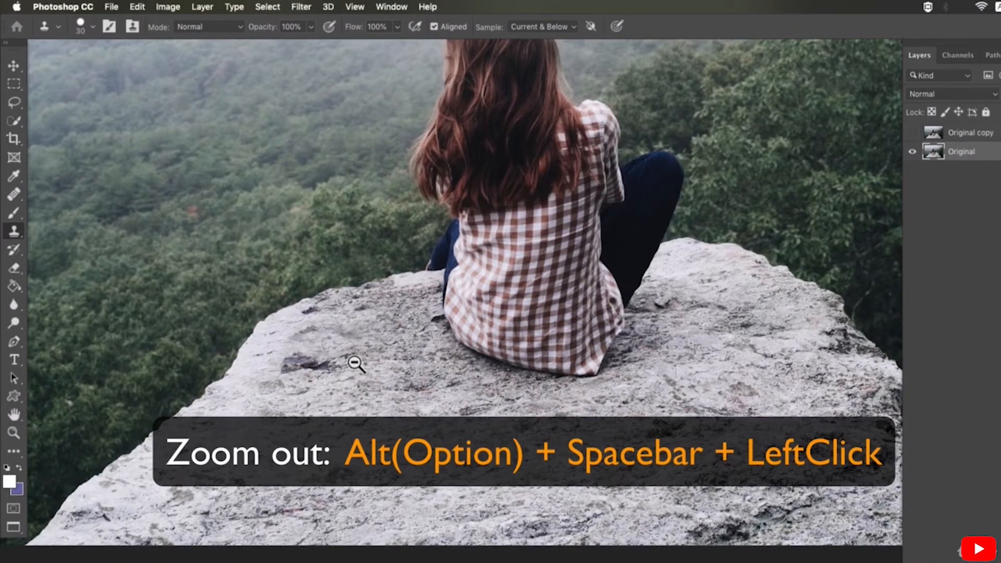
alt+click(356, 364)
drag(360, 302, 381, 367)
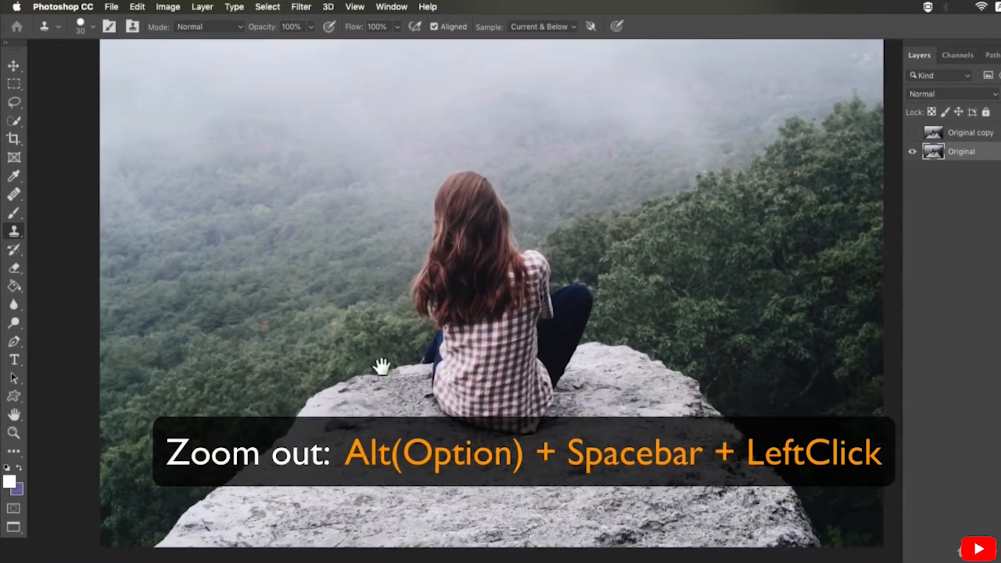
ctrl+click(396, 412)
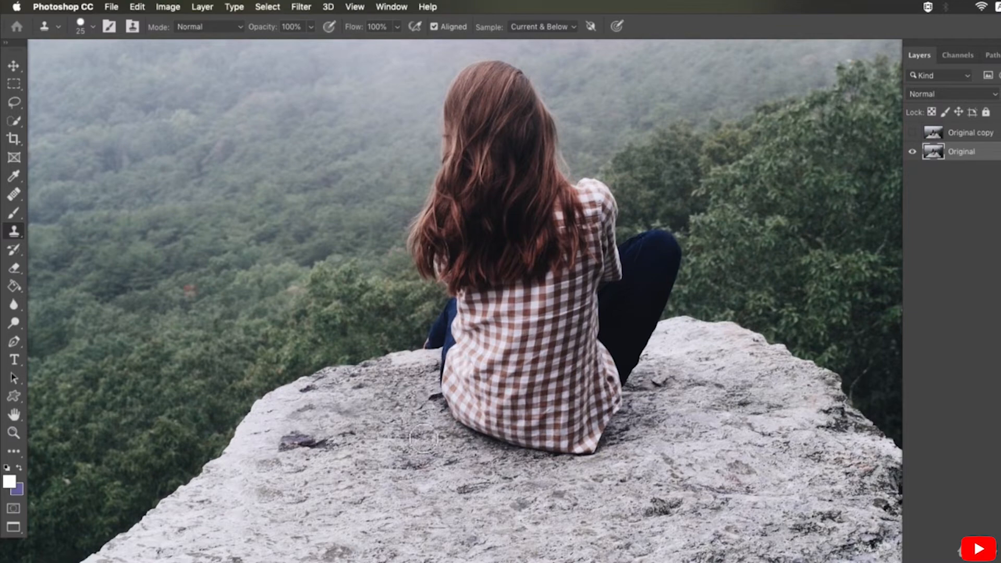
drag(413, 402, 427, 440)
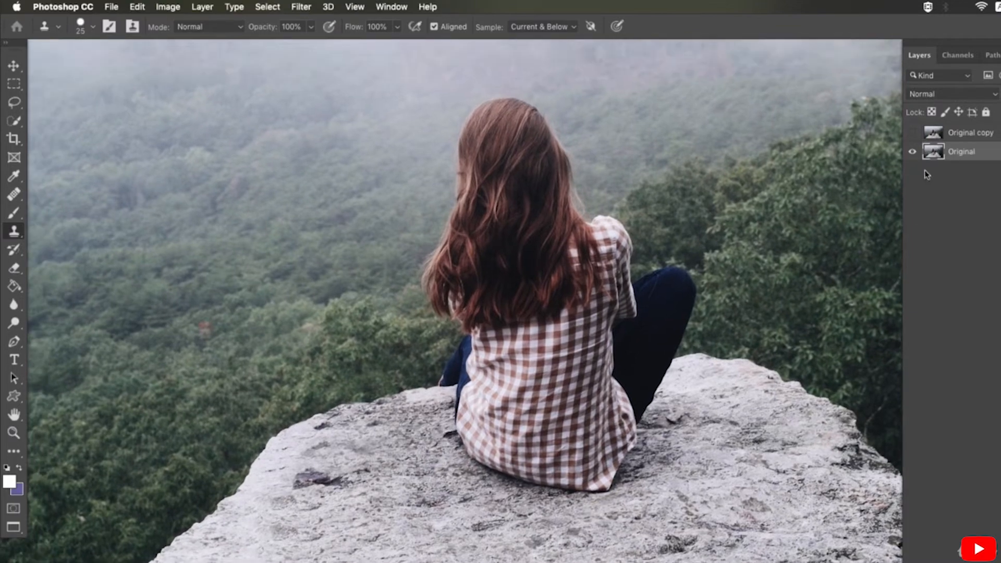
Hide the Original layer, then show and activate the Original copy layer.
click(912, 151)
click(912, 133)
click(994, 135)
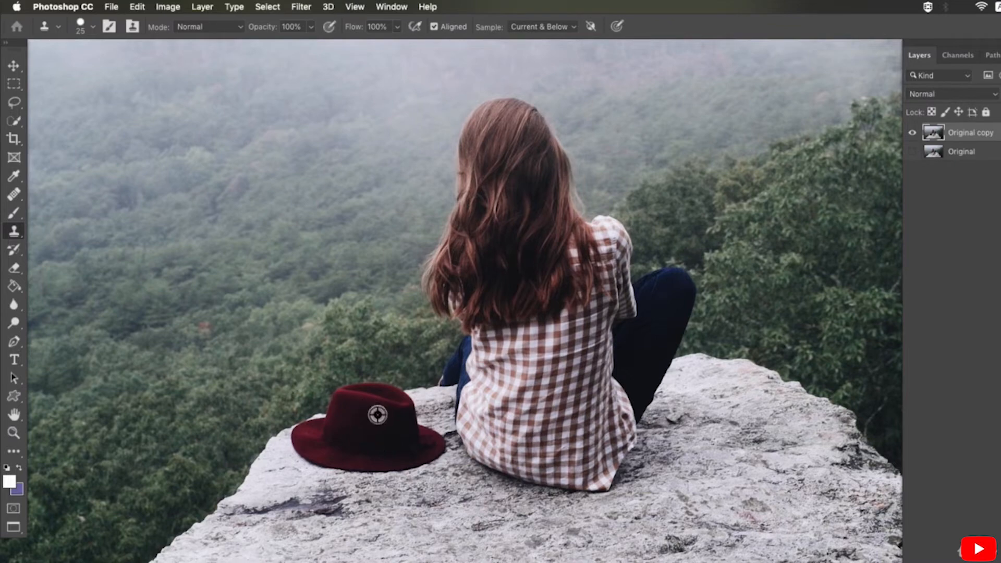
Clone a second red hat onto the rock below the first one and undo the stray last stroke.
mouse_move(442, 562)
mouse_down()
mouse_move(458, 562)
mouse_move(450, 553)
mouse_move(455, 562)
mouse_up()
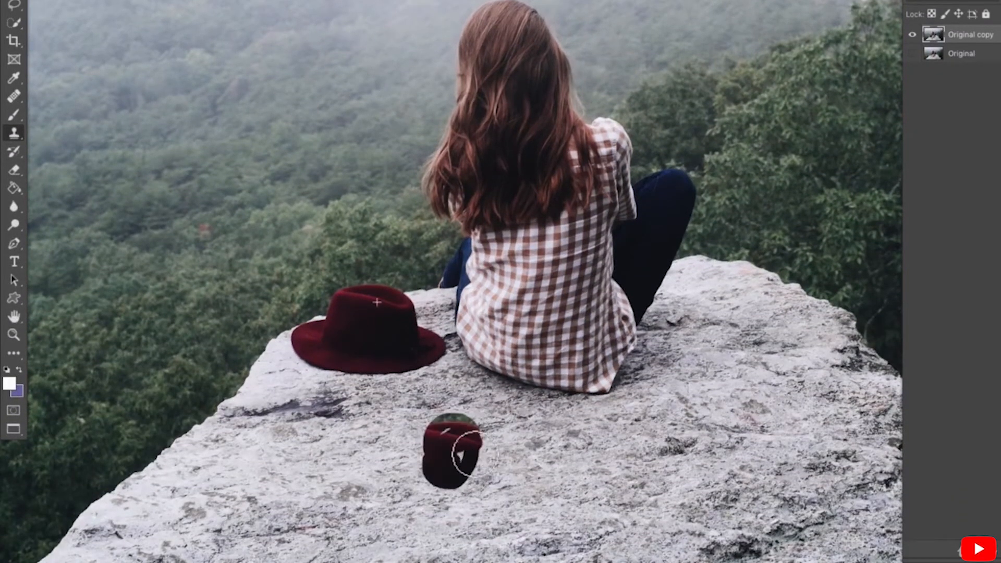
mouse_move(469, 453)
mouse_down()
mouse_move(476, 483)
mouse_move(484, 469)
mouse_move(420, 459)
mouse_move(482, 443)
mouse_move(456, 495)
mouse_move(348, 525)
mouse_move(545, 514)
mouse_up()
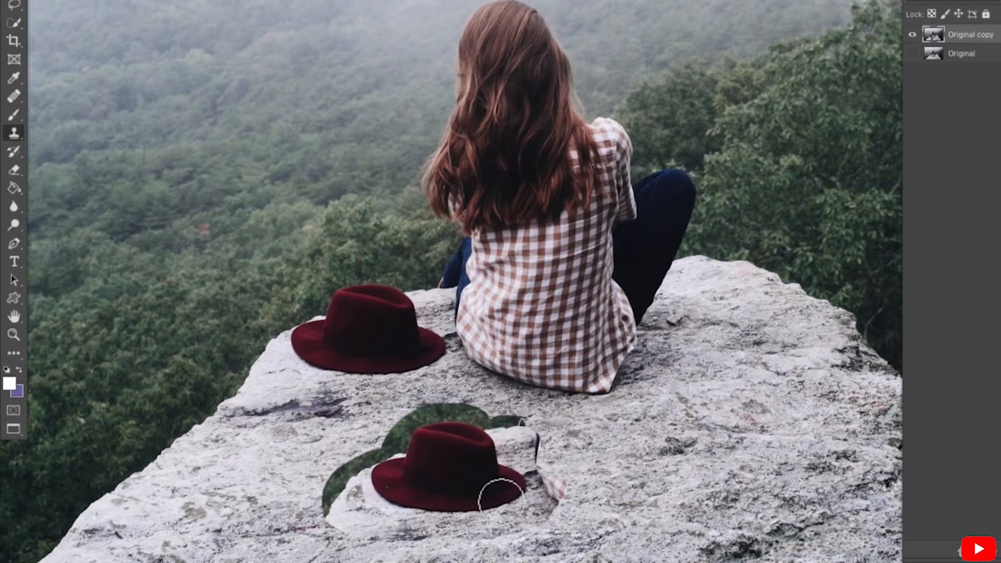
drag(673, 415, 685, 454)
key(super+z)
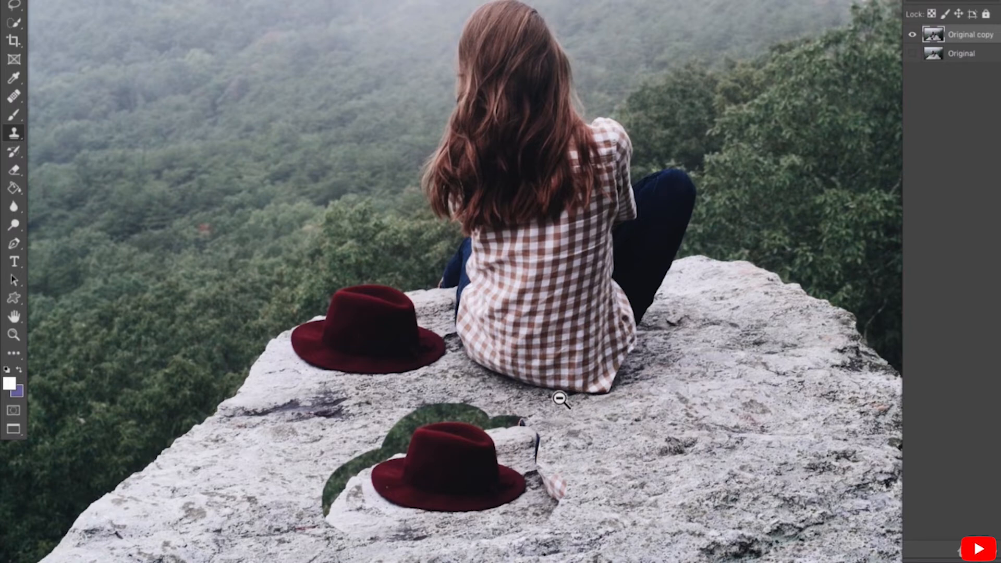
alt+click(556, 394)
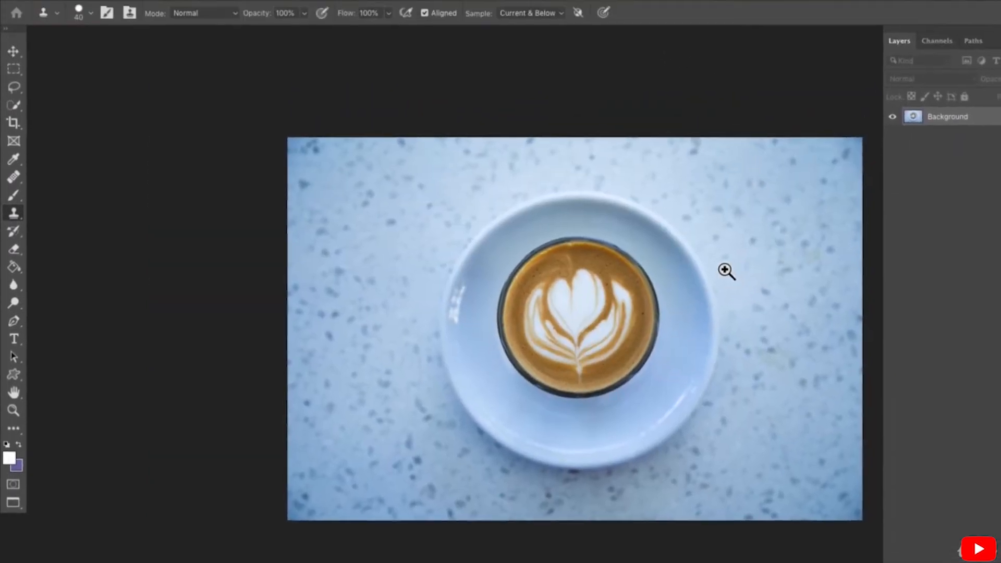
Extend the coffee photo's canvas height to 2000 pixels, anchored at the bottom so the new area is added above.
super+click(742, 192)
drag(743, 192, 640, 191)
click(171, 5)
click(188, 112)
drag(389, 238, 166, 239)
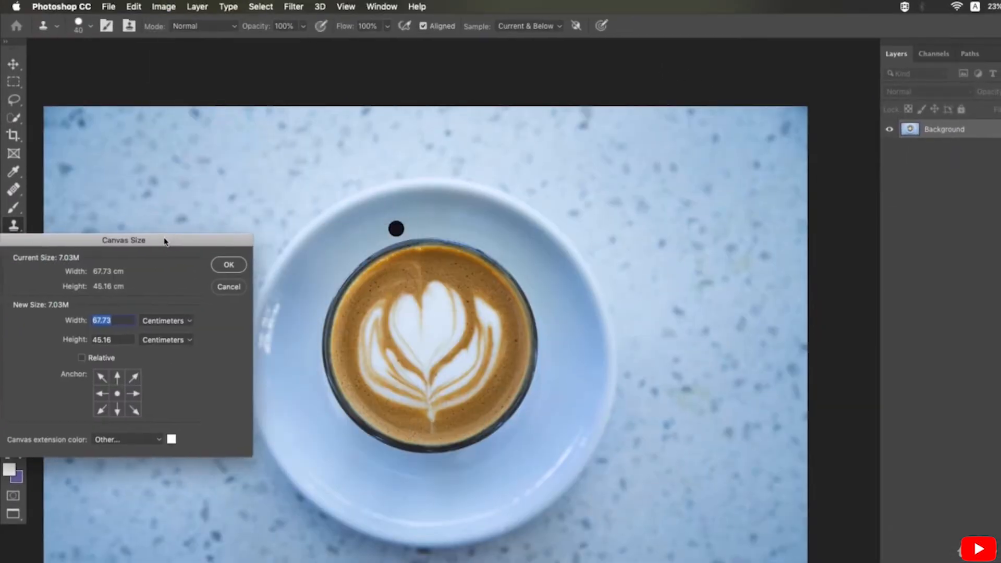
click(159, 336)
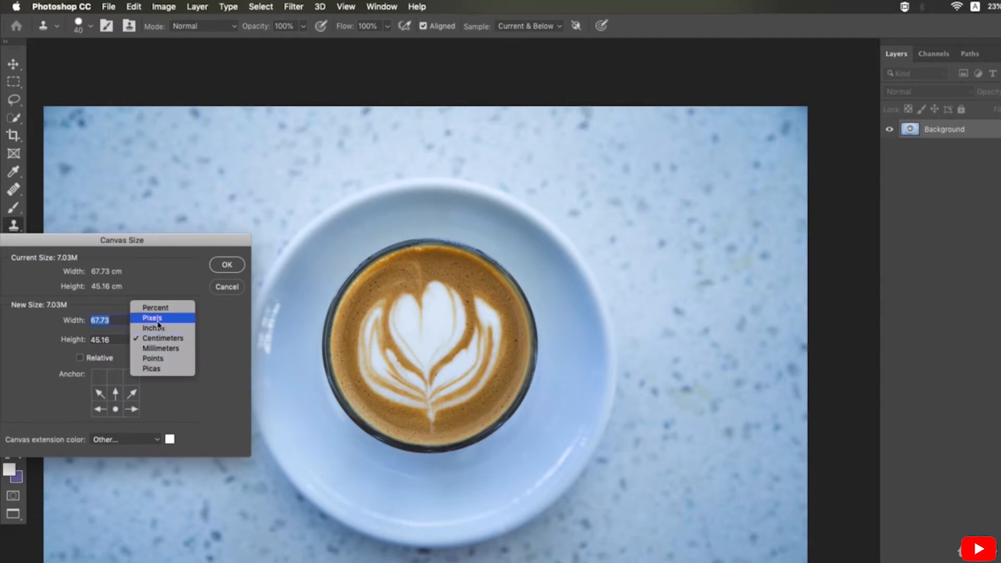
click(158, 318)
drag(123, 342, 61, 344)
text(2000)
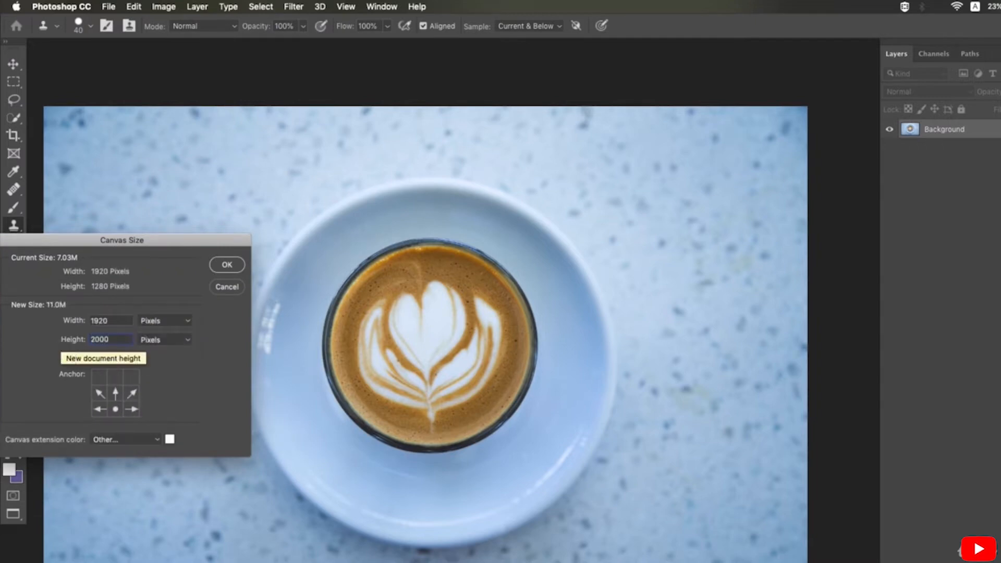
key(Return)
alt+click(578, 321)
drag(607, 320, 581, 304)
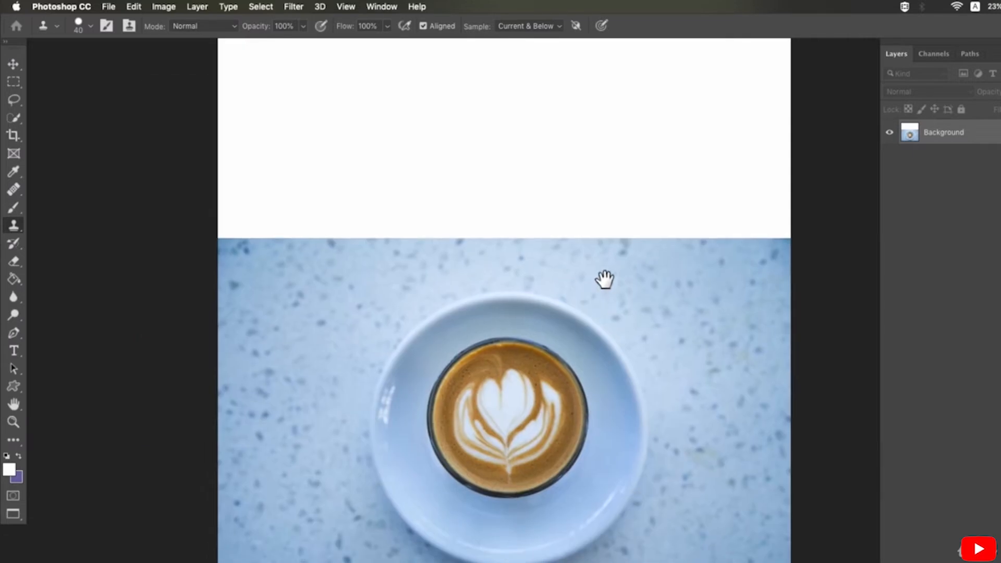
alt+click(654, 233)
click(654, 232)
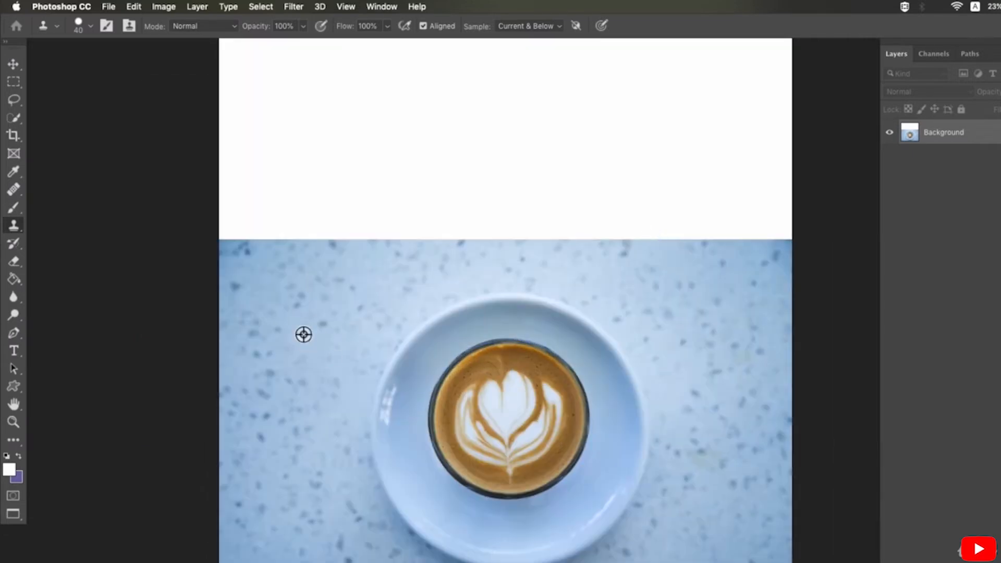
drag(322, 242, 234, 245)
key(super+z)
Enlarge the clone brush to 100 px.
key(bracketright)
key(bracketright)
key(bracketright)
key(bracketright)
key(bracketright)
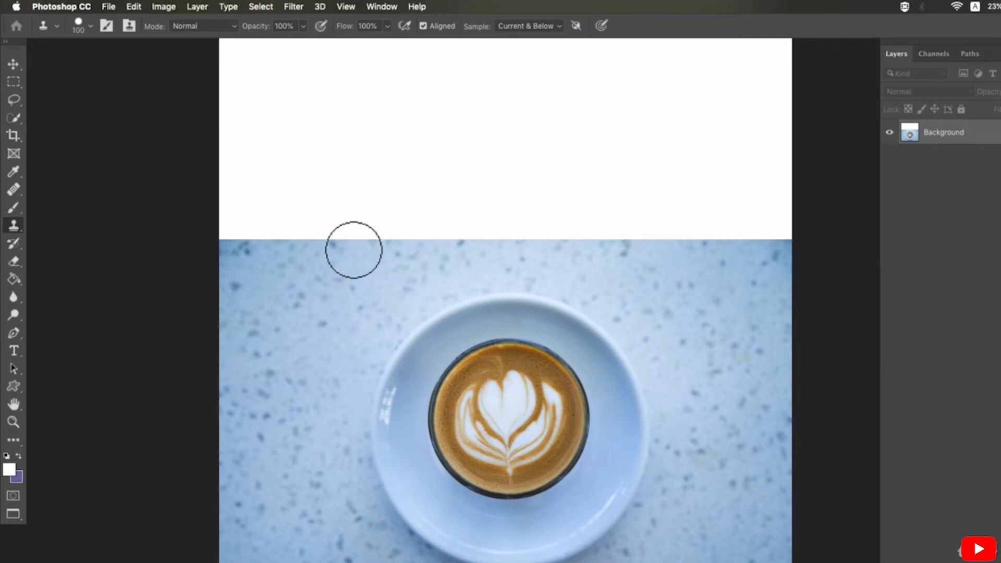
mouse_move(353, 251)
mouse_down()
mouse_move(438, 237)
mouse_move(550, 245)
mouse_up()
key(super+z)
key(super+z)
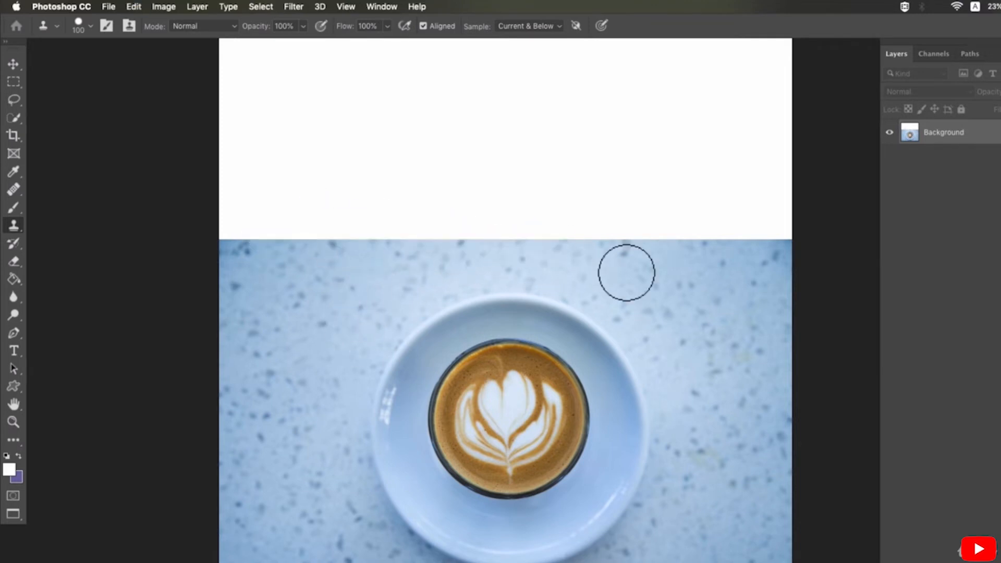
Clone the speckled tabletop over the right part of the white area's lower edge and undo the last stroke.
drag(617, 239, 791, 252)
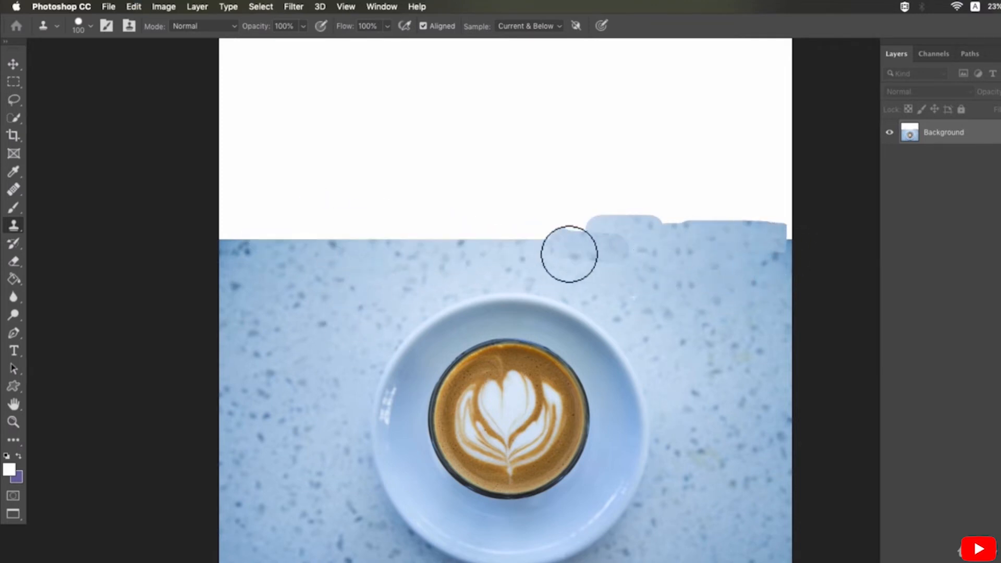
mouse_move(570, 252)
mouse_down()
mouse_move(800, 250)
mouse_move(797, 224)
mouse_move(689, 185)
mouse_move(630, 201)
mouse_up()
key(super+z)
Sample the tabletop at the photo's left side and clone it over the left and middle parts of the white area.
alt+click(319, 320)
mouse_move(297, 240)
mouse_down()
mouse_move(310, 253)
mouse_move(255, 334)
mouse_move(272, 243)
mouse_move(238, 188)
mouse_move(256, 193)
mouse_move(281, 140)
mouse_up()
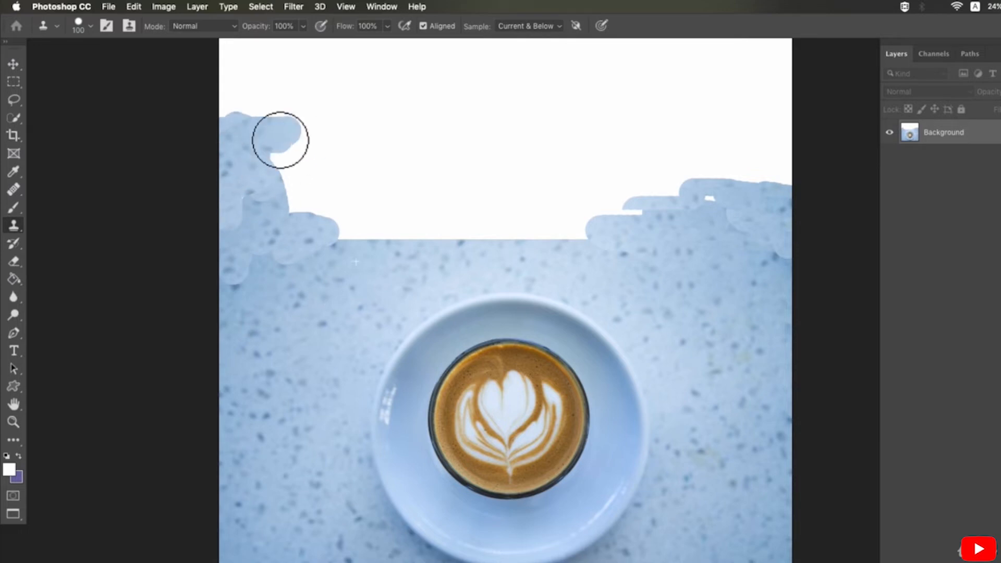
alt+click(307, 333)
mouse_move(333, 233)
mouse_down()
mouse_move(412, 236)
mouse_move(433, 254)
mouse_move(468, 236)
mouse_move(475, 245)
mouse_move(617, 244)
mouse_up()
mouse_move(721, 219)
mouse_down()
mouse_move(594, 204)
mouse_move(501, 212)
mouse_move(576, 189)
mouse_move(422, 227)
mouse_move(355, 197)
mouse_move(332, 200)
mouse_up()
alt+click(308, 292)
mouse_move(245, 151)
mouse_down()
mouse_move(481, 168)
mouse_move(315, 147)
mouse_move(478, 173)
mouse_move(816, 179)
mouse_move(807, 201)
mouse_move(806, 186)
mouse_move(584, 153)
mouse_move(608, 147)
mouse_move(313, 157)
mouse_up()
Crop the photo with an unconstrained ratio to cut off the remaining white strip and the narrow side margins.
click(13, 135)
drag(509, 45, 507, 121)
click(113, 23)
click(126, 208)
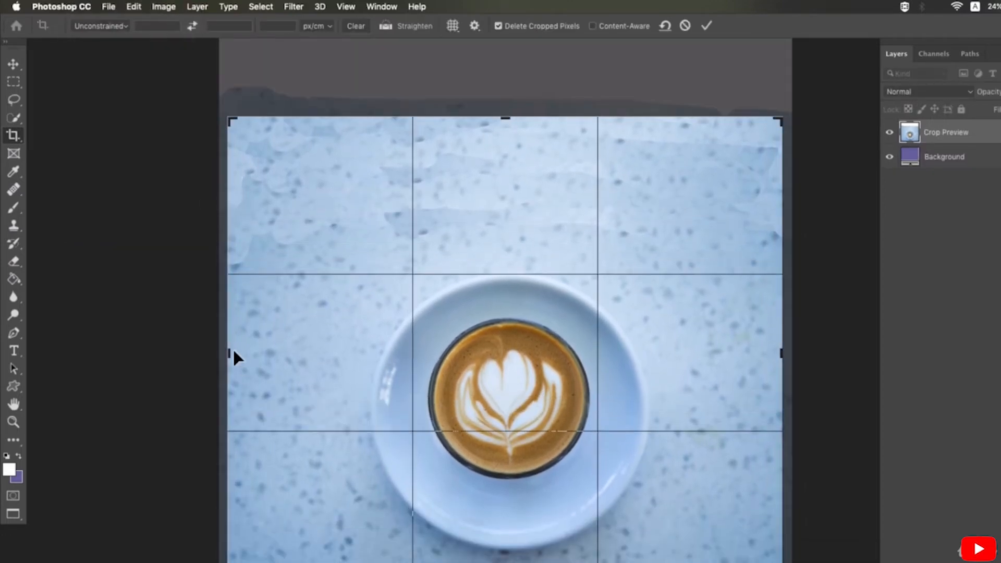
key(Return)
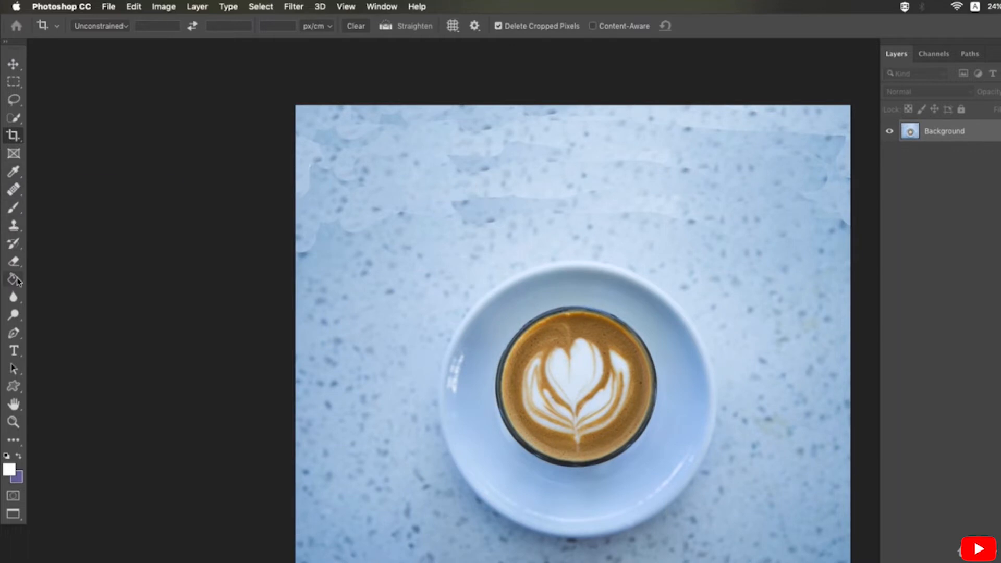
Set the Clone Stamp to a 100 px Soft Round tip with 0% hardness and 40% opacity.
click(17, 231)
click(86, 23)
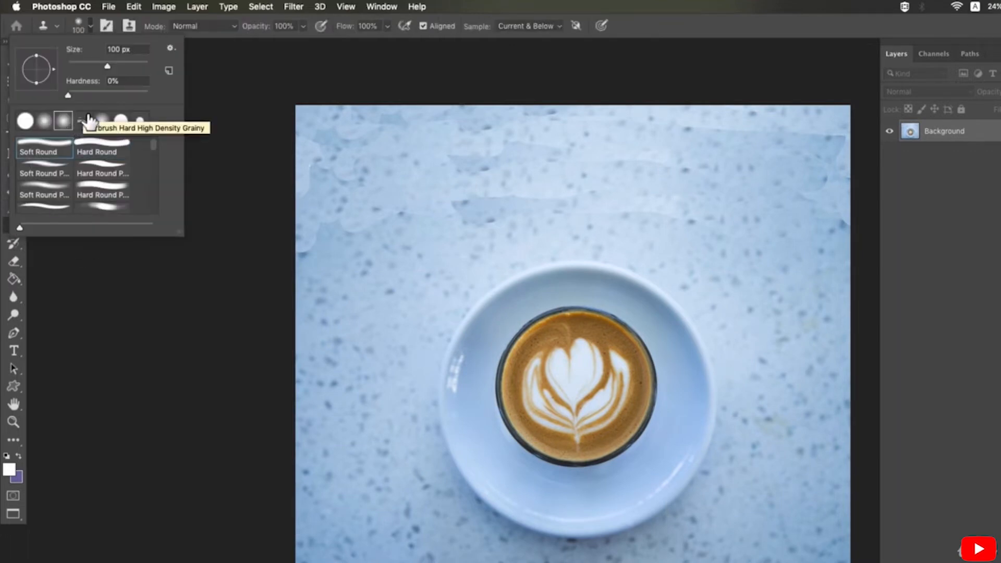
click(302, 26)
drag(305, 41, 275, 43)
click(373, 299)
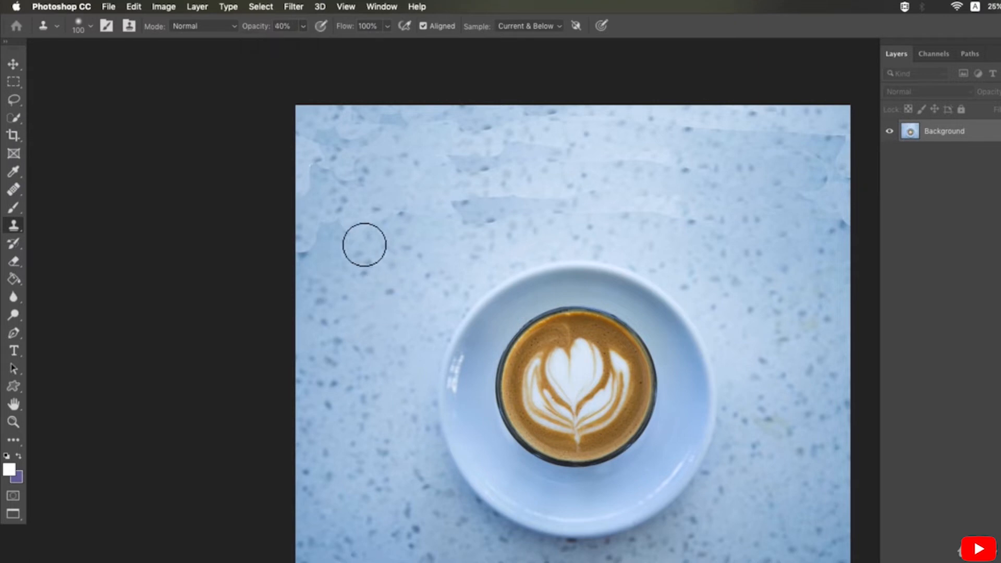
Enlarge the Clone Stamp tip to 125 px and blend the cloned seams above the saucer and along the photo's right side.
key(])
drag(493, 230, 524, 228)
click(573, 203)
scroll(577, 212, up, 3)
key(super+z)
key(super+z)
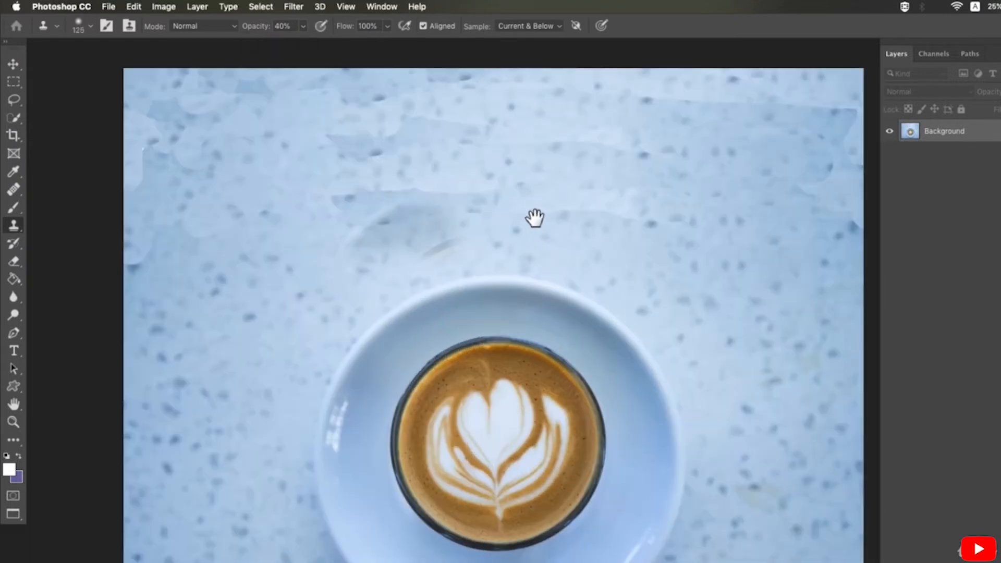
mouse_move(356, 216)
mouse_down()
mouse_move(387, 224)
mouse_move(417, 207)
mouse_move(450, 209)
mouse_move(378, 231)
mouse_move(425, 223)
mouse_up()
mouse_move(748, 217)
mouse_down()
mouse_move(825, 231)
mouse_move(847, 246)
mouse_move(848, 219)
mouse_move(853, 244)
mouse_move(823, 179)
mouse_move(834, 200)
mouse_up()
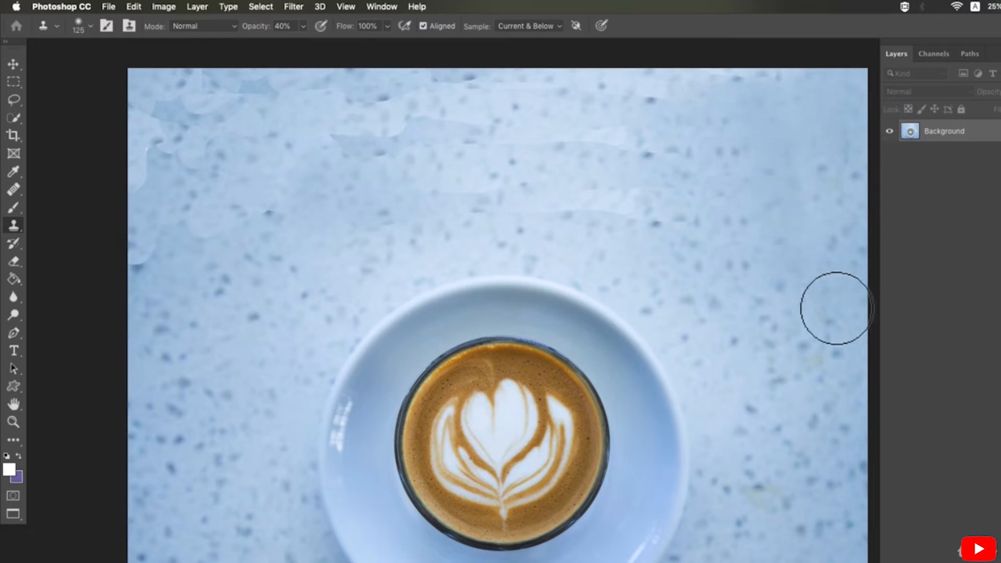
key(super+z)
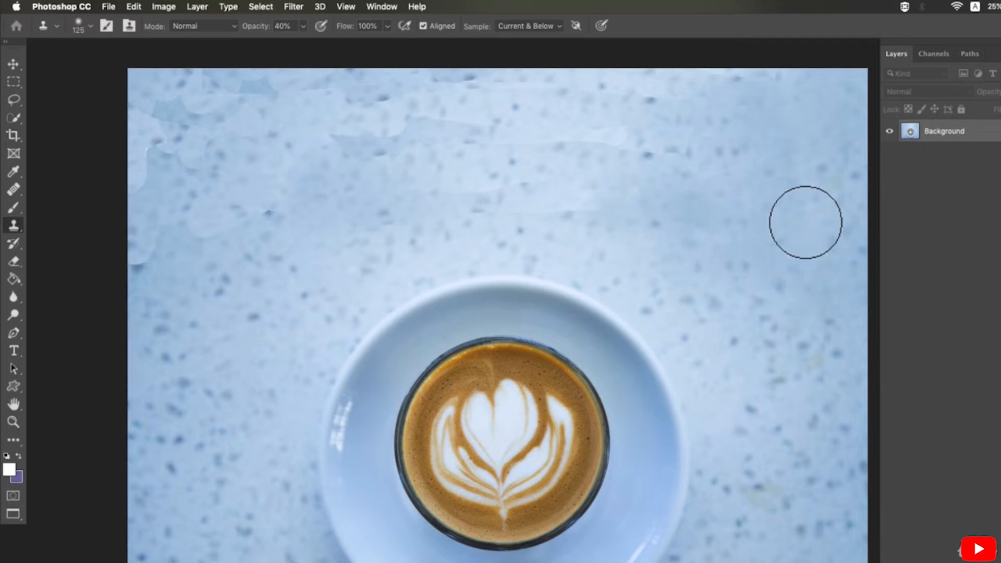
Reduce the Clone Stamp tip to 100 px and clone clean tabletop over the seams on the left edge and upper-left corner.
key(bracketleft)
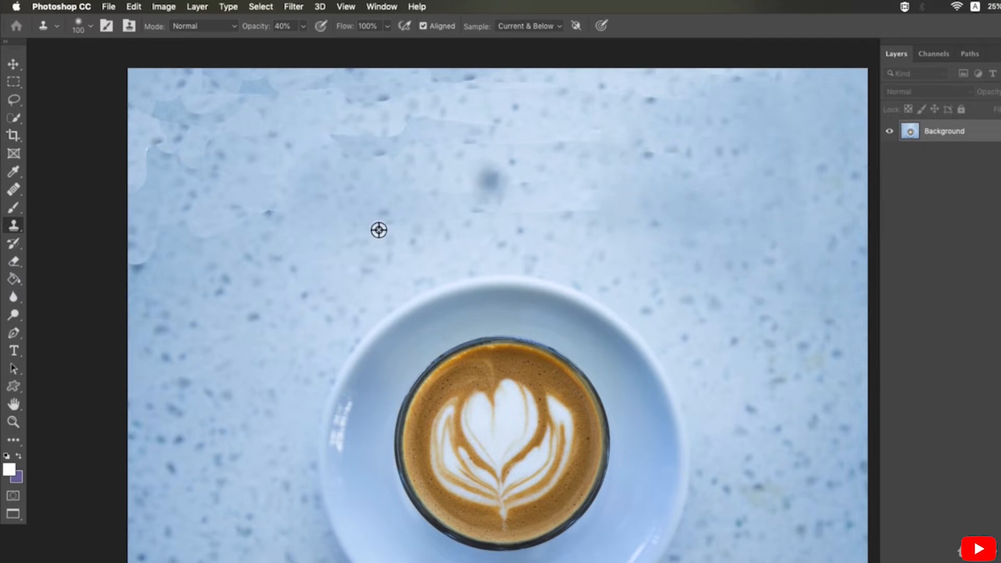
alt+click(210, 318)
mouse_move(160, 243)
mouse_down()
mouse_move(195, 309)
mouse_move(151, 275)
mouse_move(181, 209)
mouse_move(167, 293)
mouse_move(149, 281)
mouse_up()
alt+click(216, 350)
drag(235, 186, 220, 250)
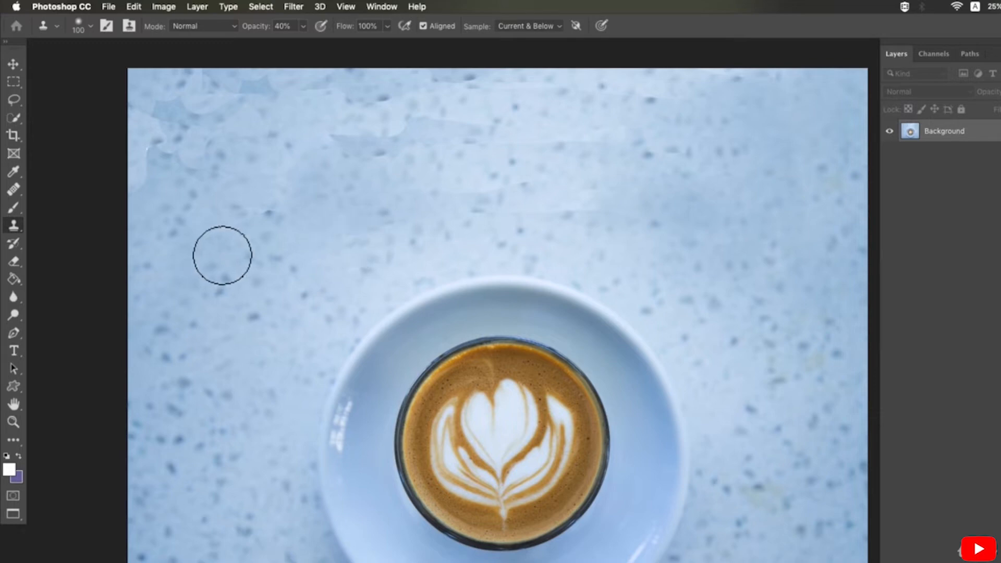
mouse_move(151, 59)
mouse_down()
mouse_move(179, 163)
mouse_move(170, 167)
mouse_move(225, 162)
mouse_up()
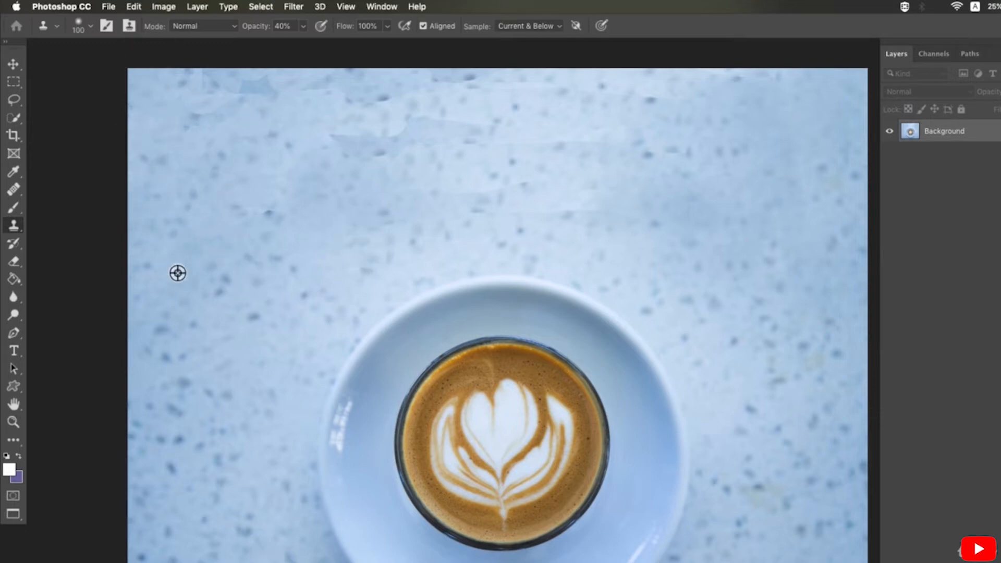
Sample clean tabletop left of the saucer and clone it over the remaining seams in the photo's upper-left and top-middle areas.
alt+click(177, 272)
mouse_move(279, 142)
mouse_down()
mouse_move(292, 124)
mouse_move(240, 155)
mouse_move(180, 160)
mouse_move(279, 240)
mouse_up()
alt+click(188, 279)
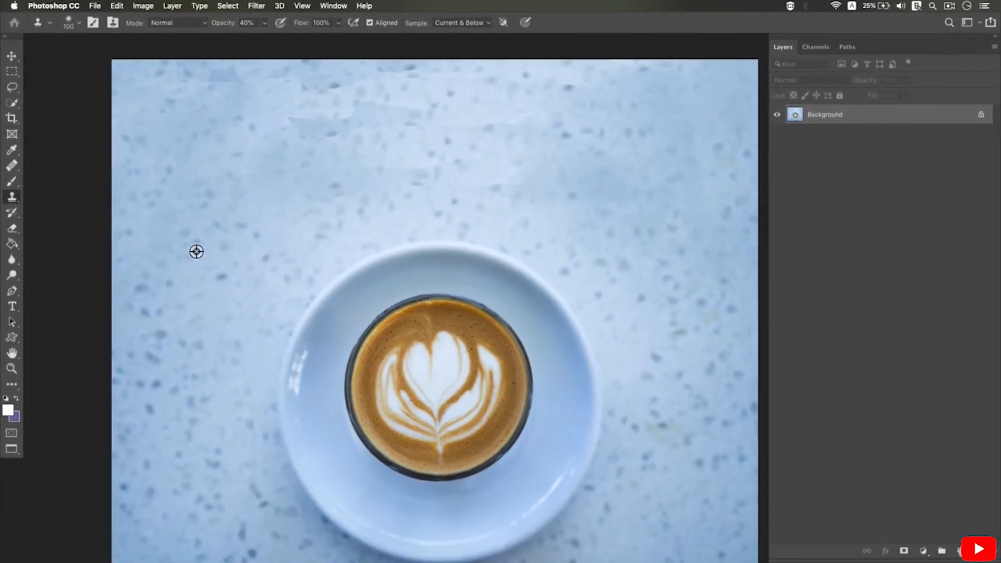
alt+click(196, 251)
mouse_move(234, 158)
mouse_down()
mouse_move(245, 130)
mouse_move(449, 102)
mouse_up()
alt+click(225, 127)
drag(245, 123, 205, 106)
Resample nearby tabletop and smooth the horizontal seams above the saucer with the 150 px tip.
alt+click(266, 194)
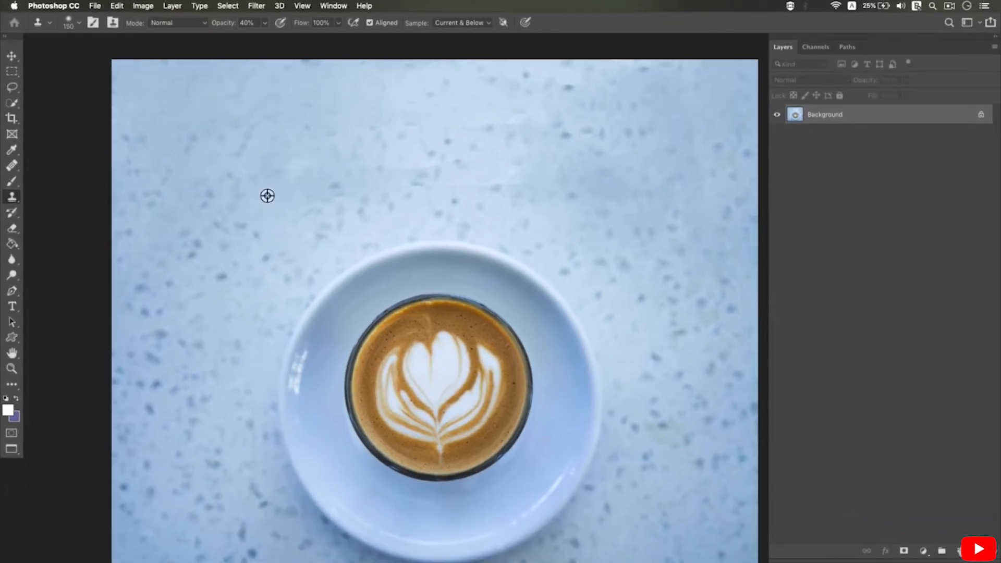
drag(407, 164, 456, 184)
alt+click(672, 225)
mouse_move(513, 147)
mouse_down()
mouse_move(542, 158)
mouse_move(442, 124)
mouse_move(513, 137)
mouse_up()
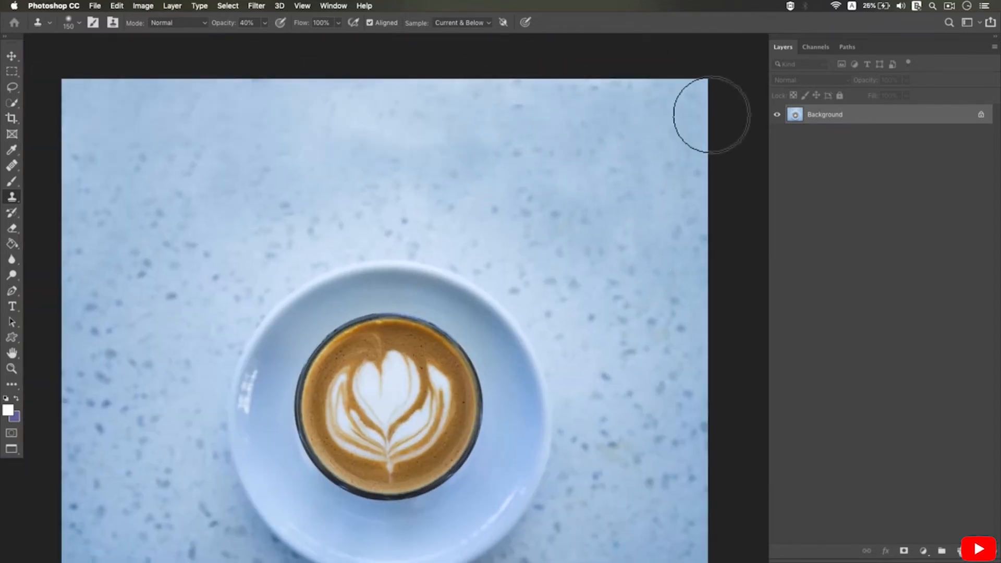
alt+click(510, 191)
click(428, 143)
mouse_move(330, 242)
mouse_down()
mouse_move(414, 226)
mouse_move(447, 208)
mouse_up()
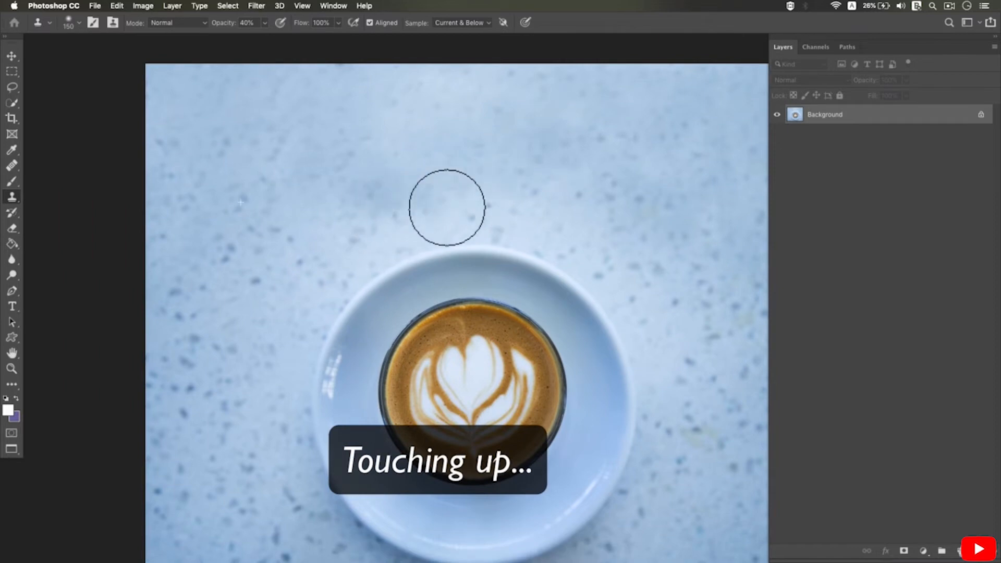
Touch up the upper part of the tabletop with fresh samples and check the blend over the whole photo.
alt+click(244, 225)
drag(262, 133, 228, 104)
scroll(237, 402, up, 2)
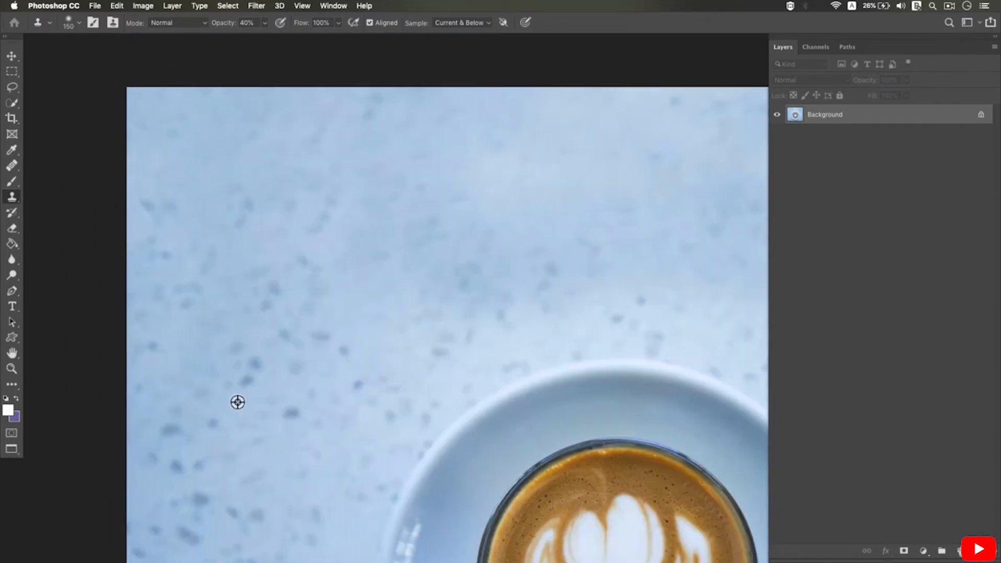
scroll(270, 285, down, 5)
scroll(288, 294, down, 2)
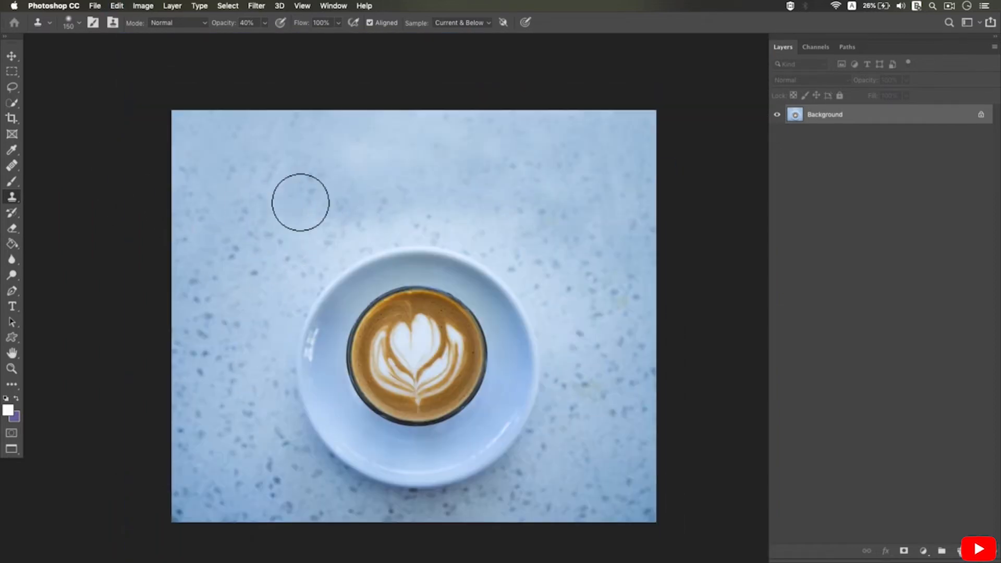
scroll(605, 292, up, 2)
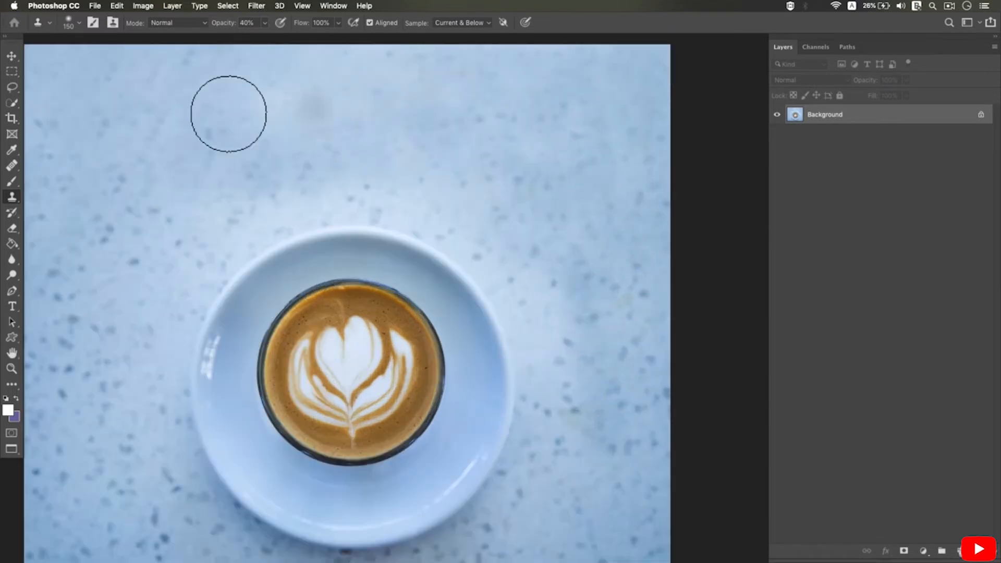
scroll(278, 139, down, 2)
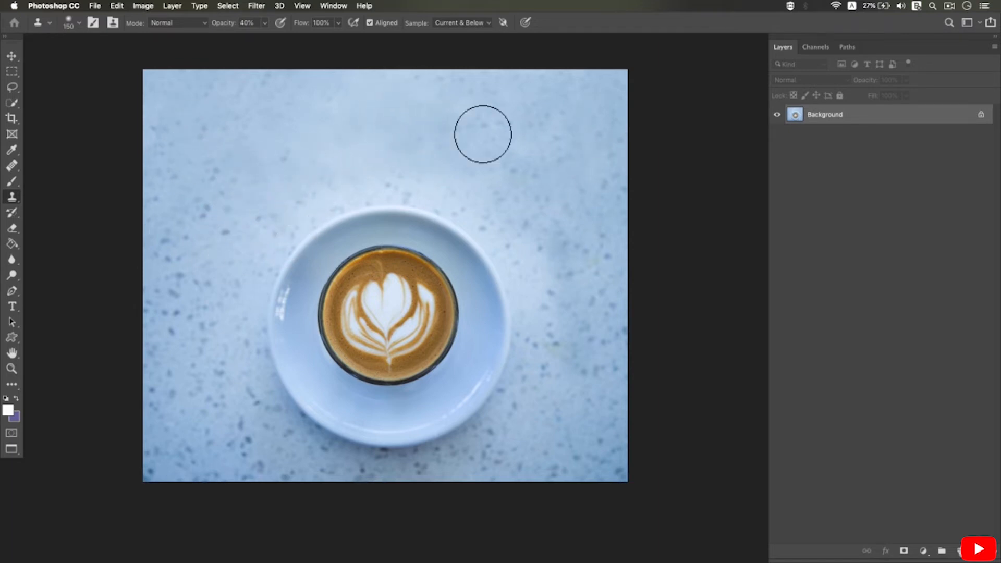
scroll(540, 167, up, 1)
alt+click(530, 223)
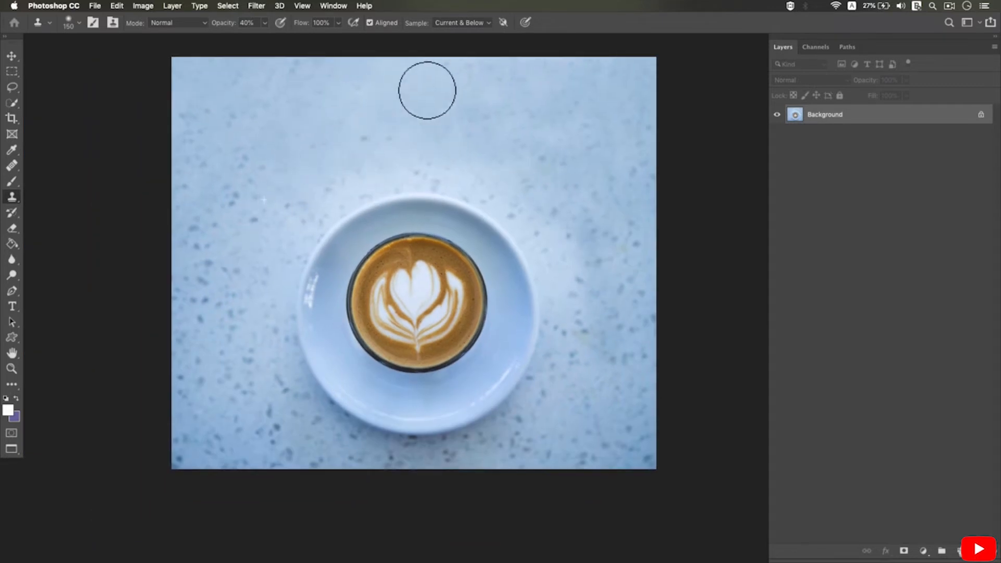
key(super+minus)
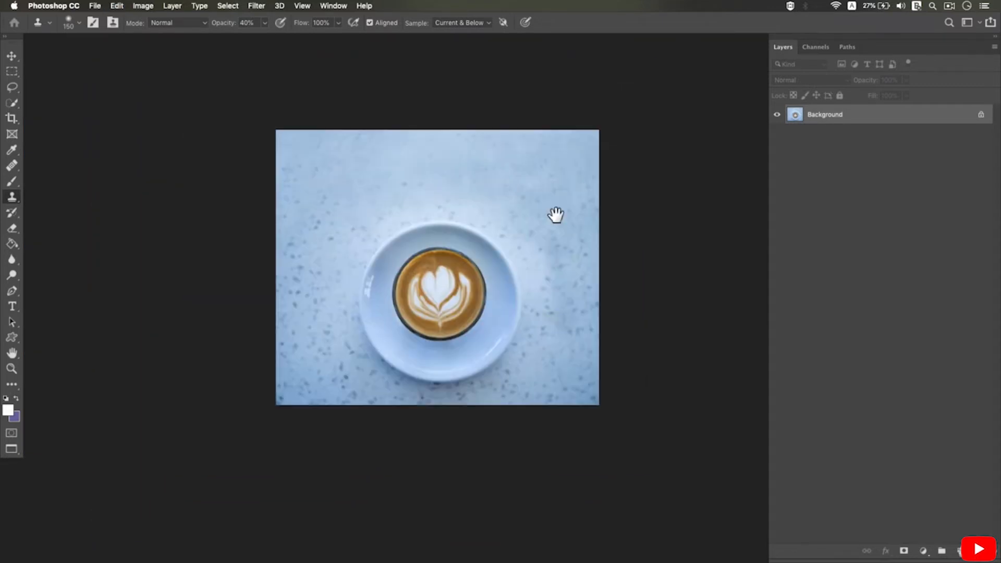
key(super+plus)
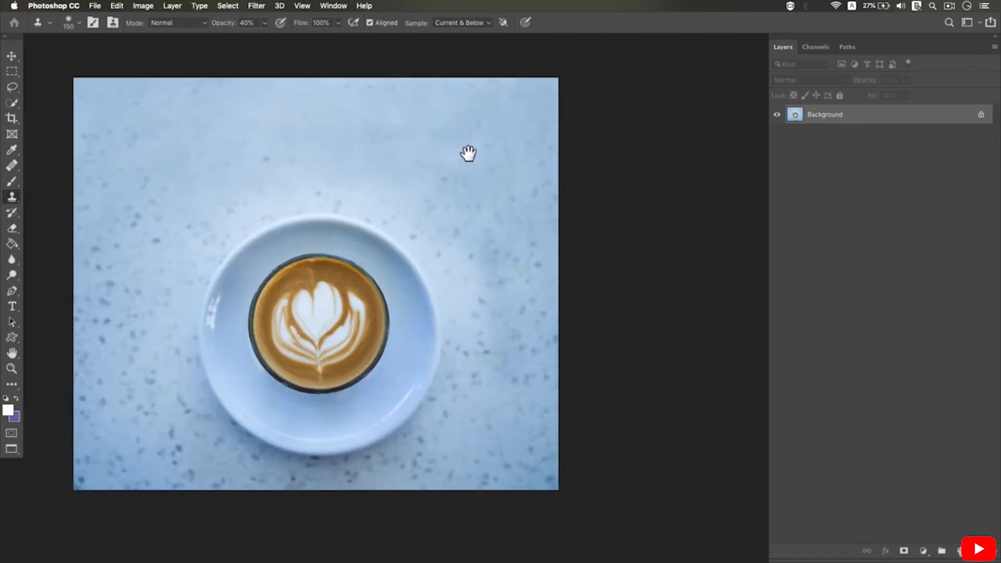
Add the text "Coffee a day is good" and place it in the empty tabletop area above the saucer.
key(t)
click(224, 138)
text(Coffee a day is good)
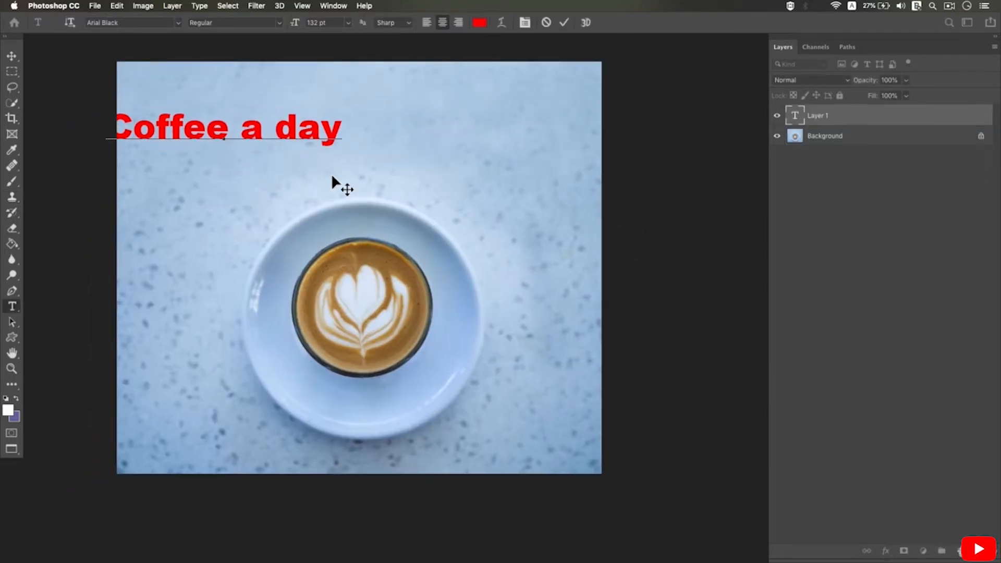
key(super+Return)
key(v)
drag(118, 175, 244, 186)
Change the color of the "Coffee a day is good" text.
key(t)
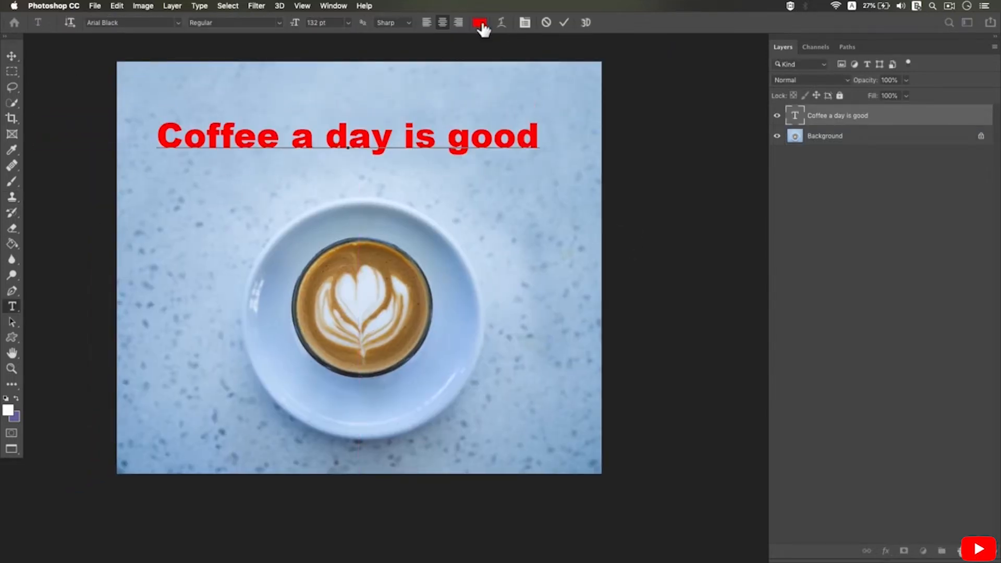
click(479, 22)
click(398, 351)
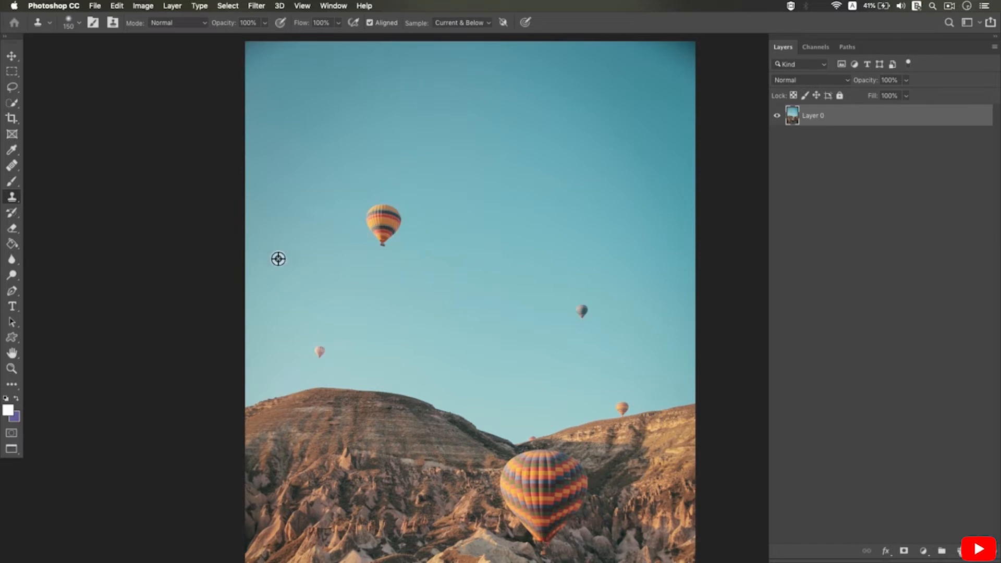
Clone the upper striped balloon into the sky on its right directly on Layer 0 and try to move the copy.
scroll(392, 223, up, 2)
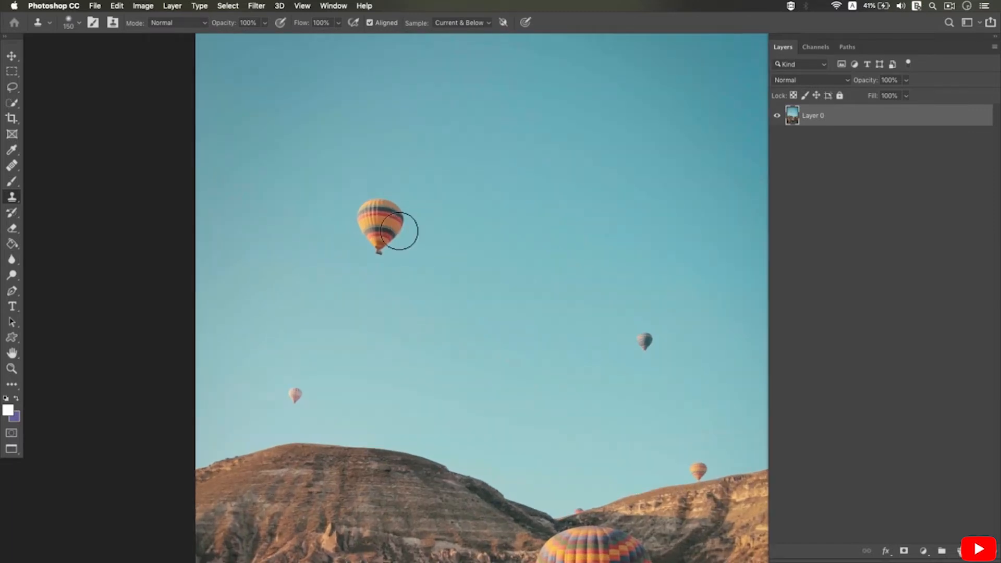
drag(467, 227, 481, 250)
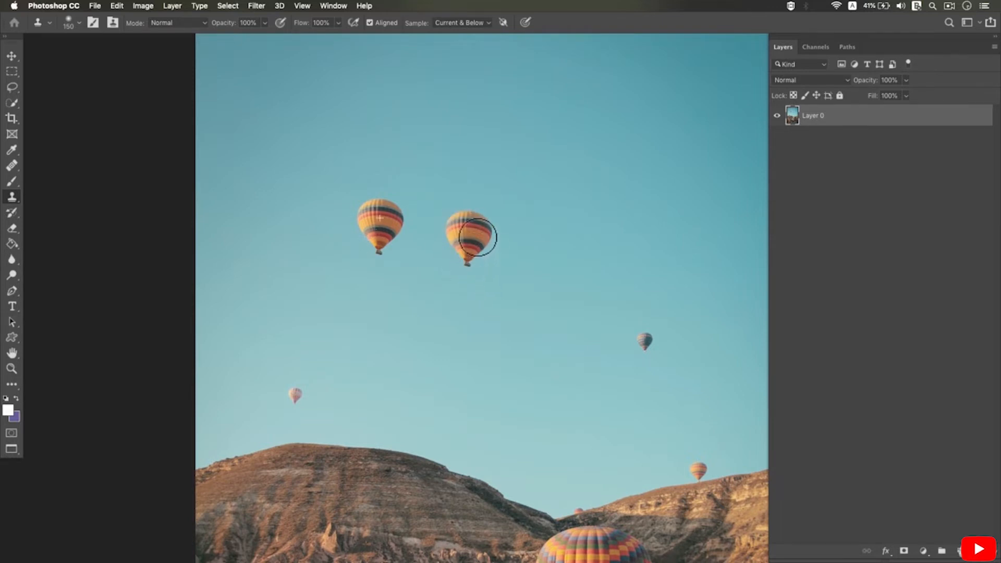
key(v)
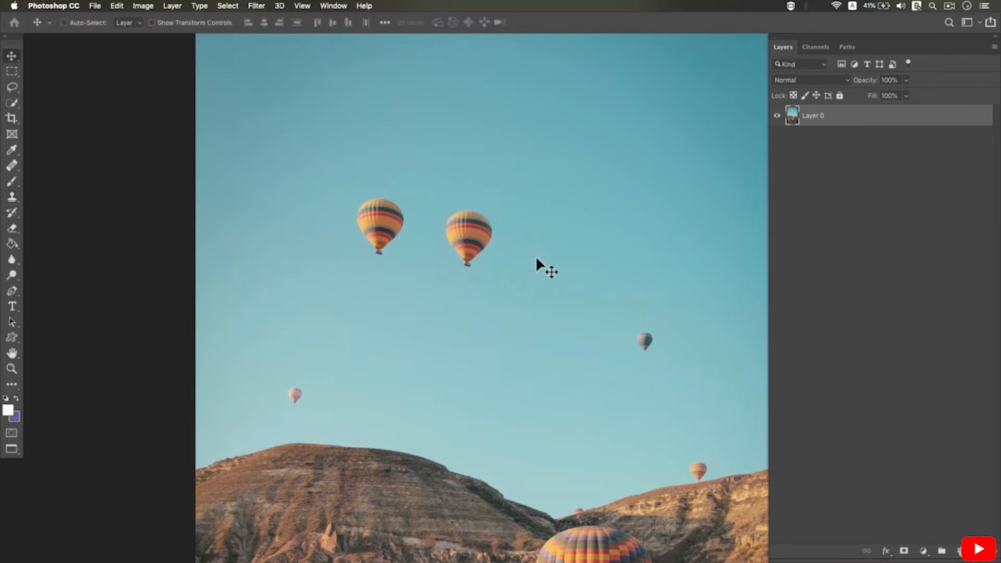
drag(459, 229, 480, 306)
click(7, 197)
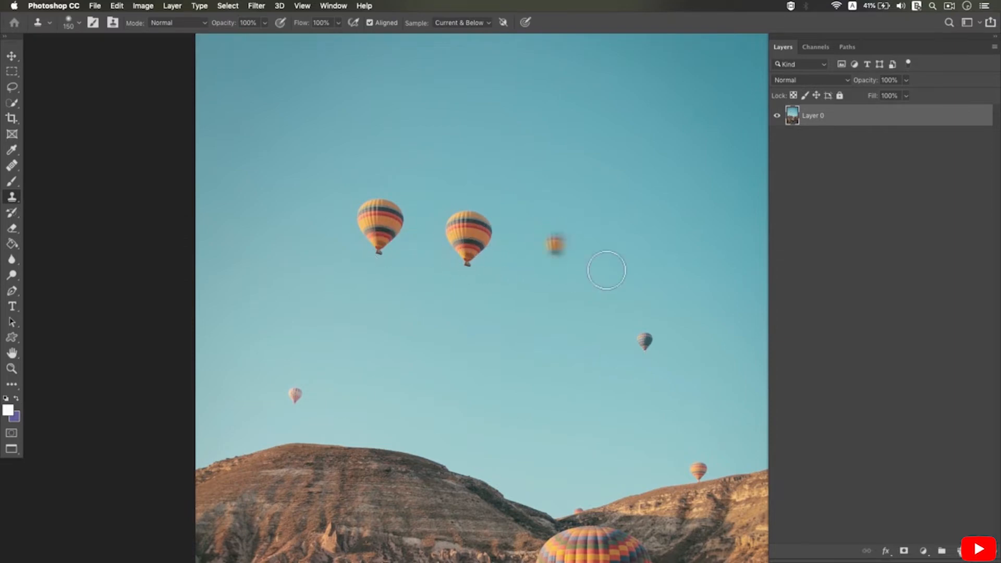
Toggle the visibility of Layer 0 off and on, and undo the cloned balloon.
click(778, 119)
click(778, 118)
key(super+z)
Create a new layer named "balloon" above Layer 0.
mouse_move(665, 179)
mouse_down()
mouse_move(597, 240)
mouse_move(627, 257)
mouse_up()
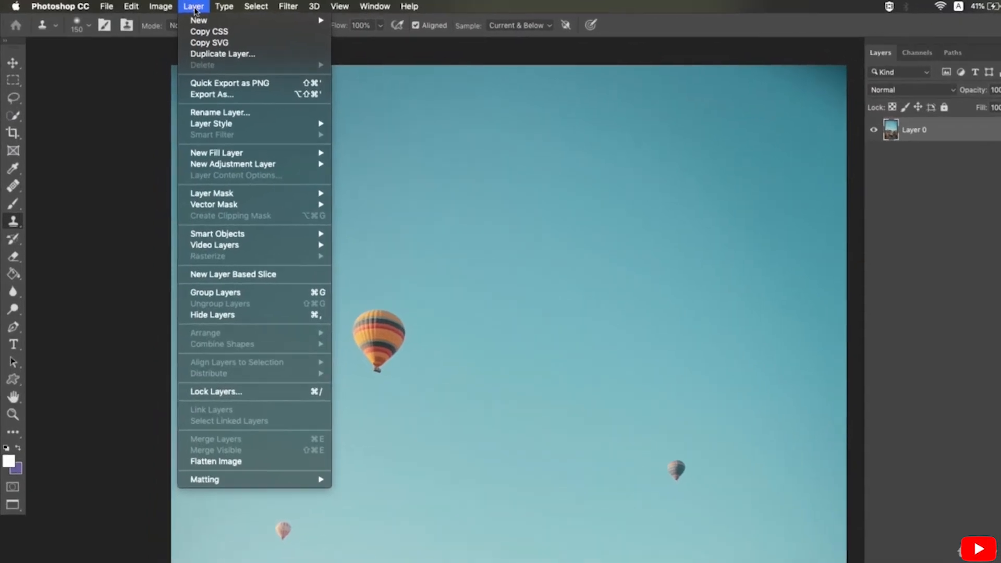
mouse_move(222, 24)
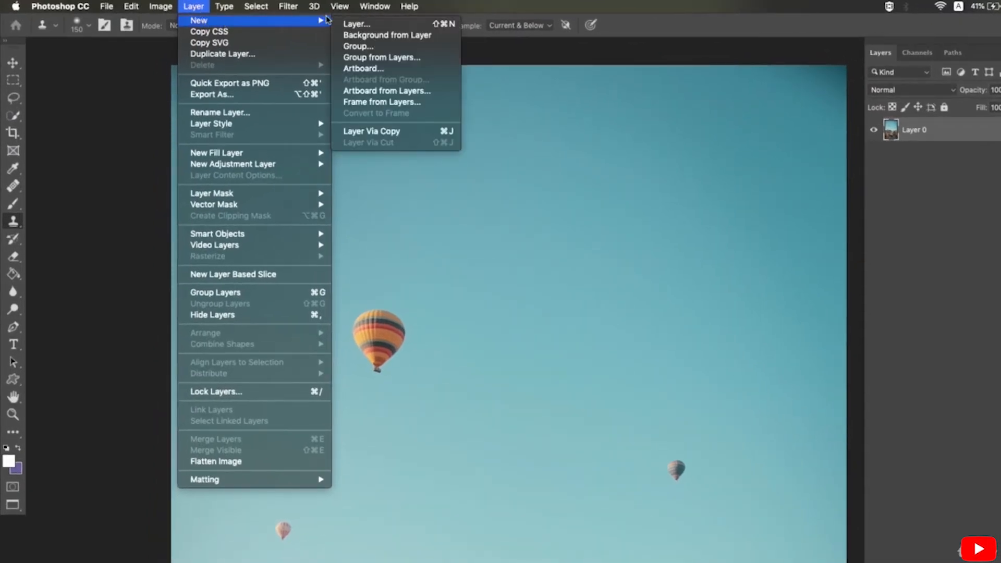
click(357, 24)
text(bal)
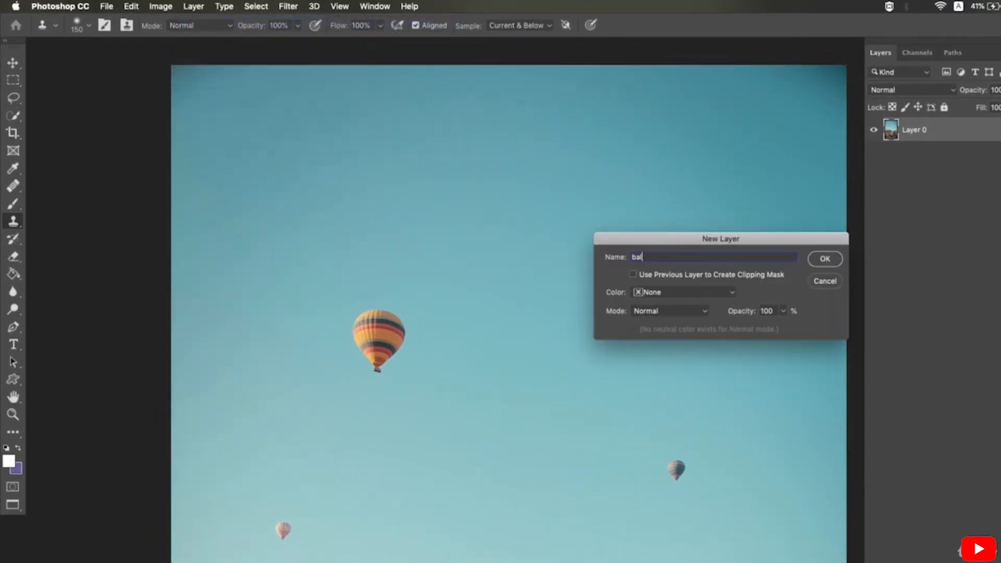
text(loo)
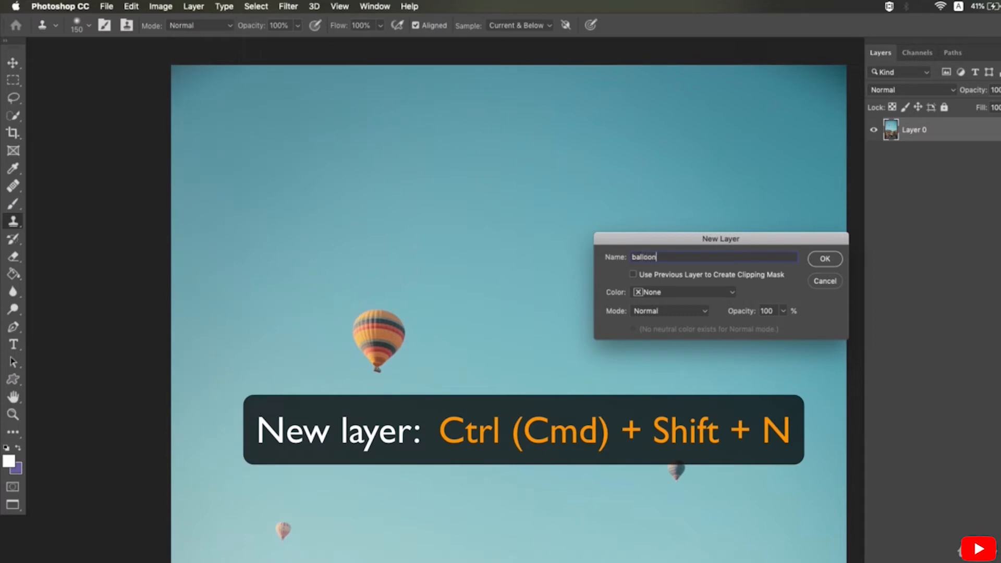
text(n)
key(Return)
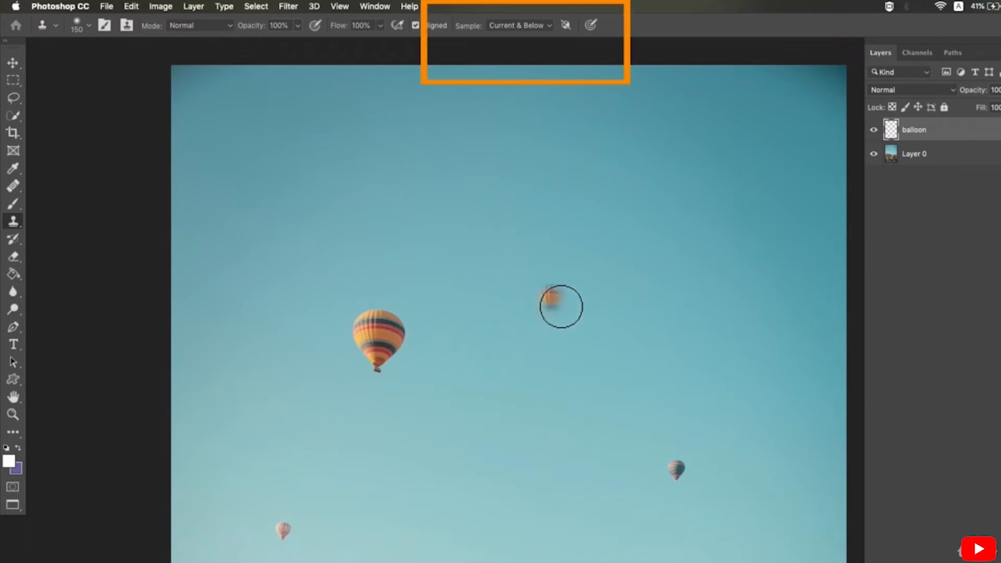
Set the Clone Stamp to sample Current & Below, try cloning the striped balloon to its upper right and undo the attempts.
click(552, 26)
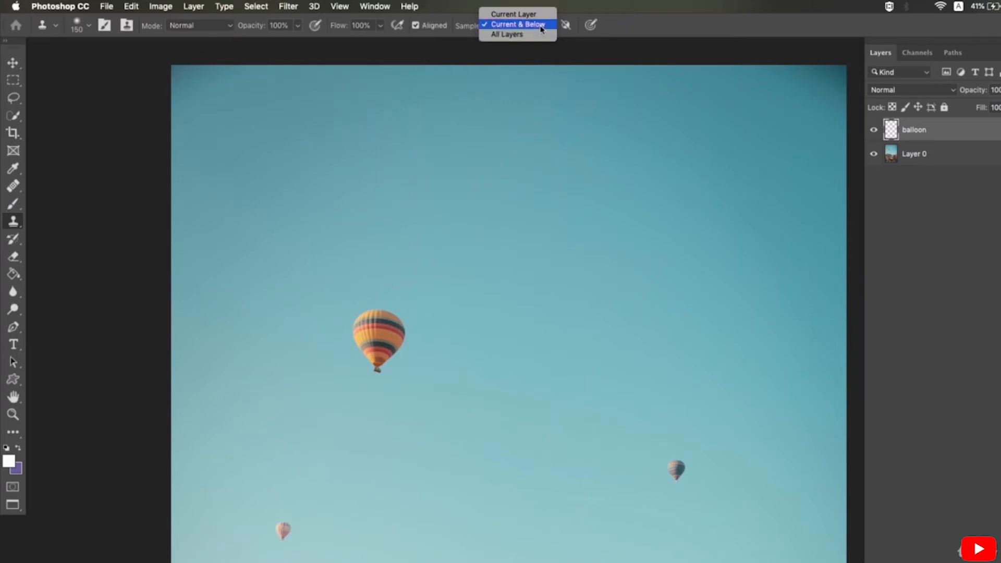
click(542, 29)
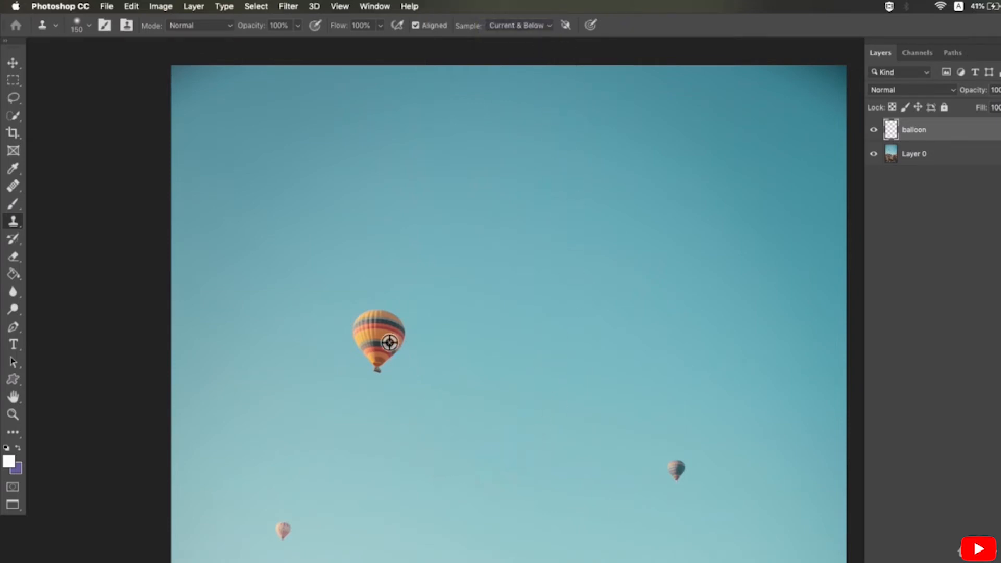
mouse_move(515, 315)
mouse_down()
mouse_move(603, 281)
mouse_move(572, 317)
mouse_move(568, 278)
mouse_up()
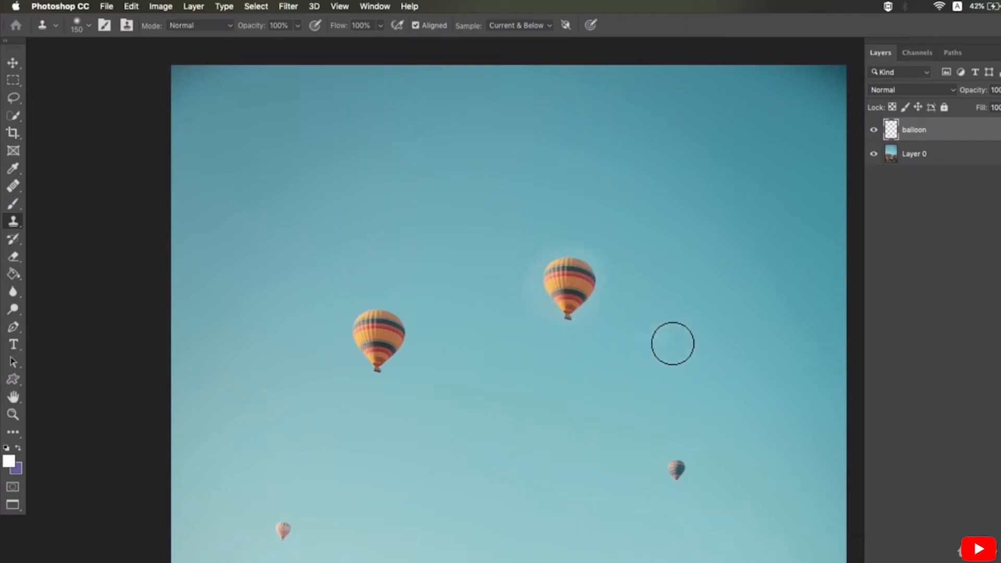
key(super+z)
mouse_move(571, 329)
mouse_down()
mouse_move(577, 284)
mouse_move(595, 286)
mouse_up()
key(super+z)
Clone the striped balloon right of the original on the balloon layer and move the copy farther up and right.
drag(549, 395, 566, 363)
drag(522, 322, 530, 303)
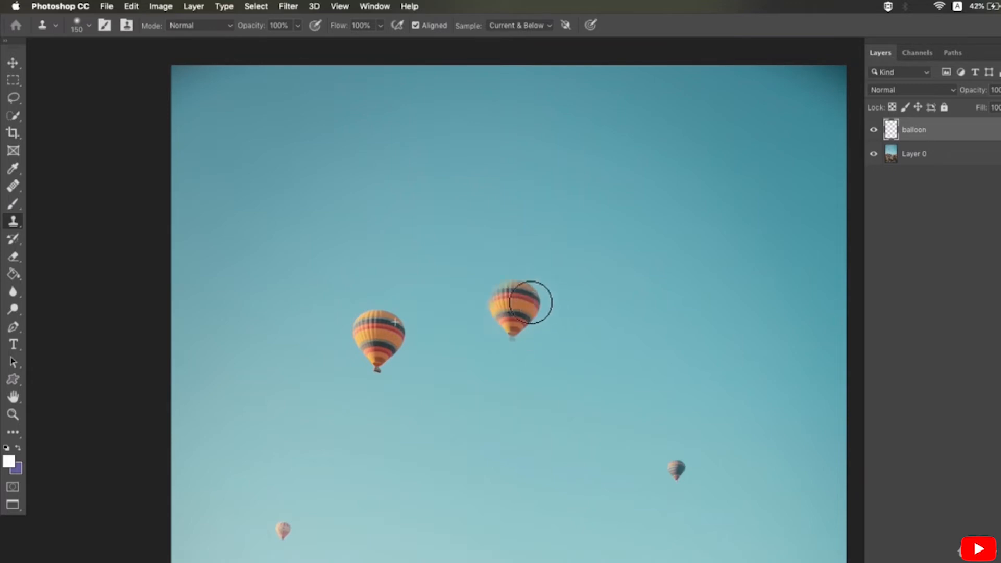
key(v)
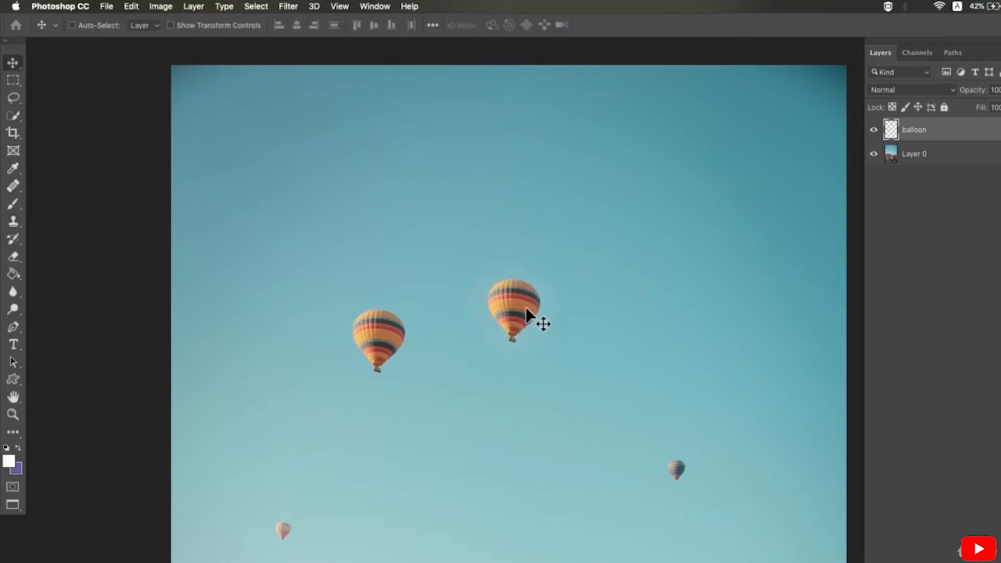
drag(526, 309, 607, 246)
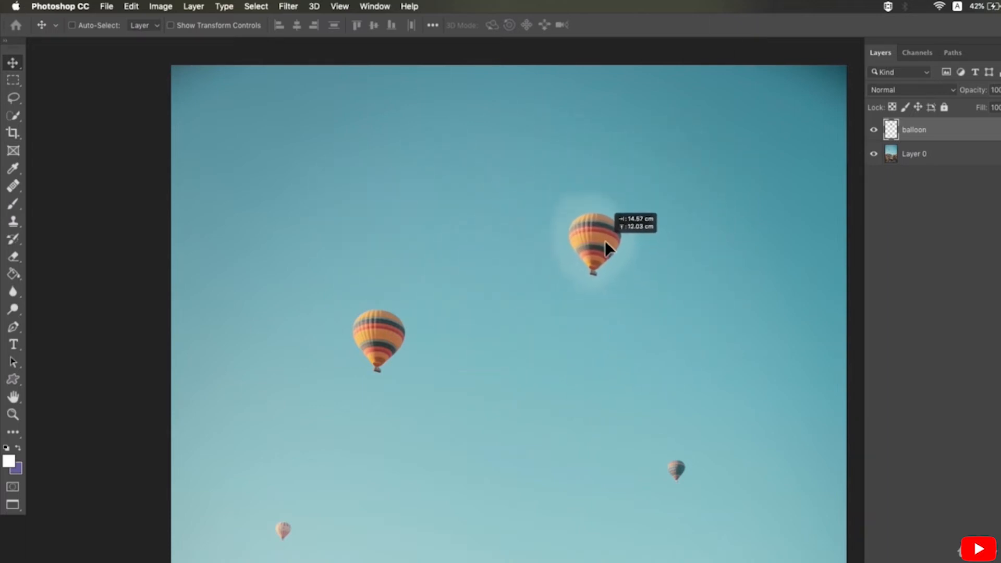
Toggle the balloon layer's visibility off and on, and add a layer mask to that layer.
click(874, 129)
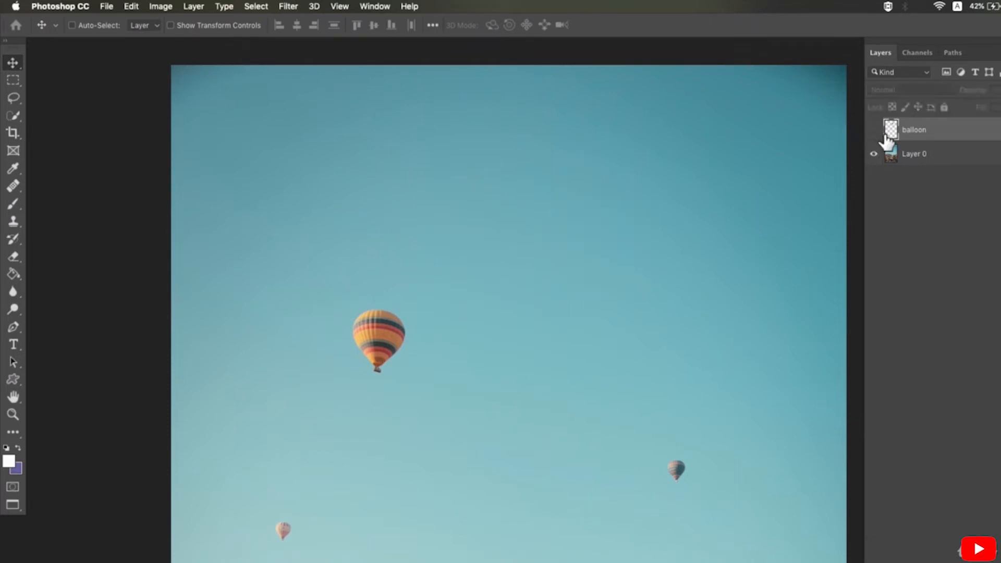
click(874, 129)
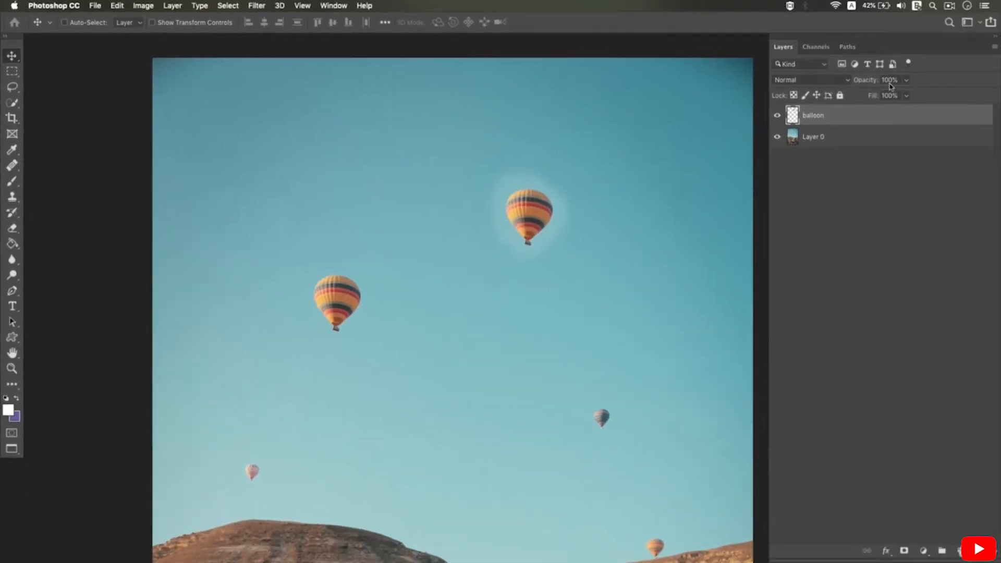
drag(880, 94, 913, 94)
click(897, 356)
click(872, 124)
click(904, 551)
Brush black on the balloon layer's mask to hide the light halo beside and below the cloned balloon.
scroll(574, 232, up, 1)
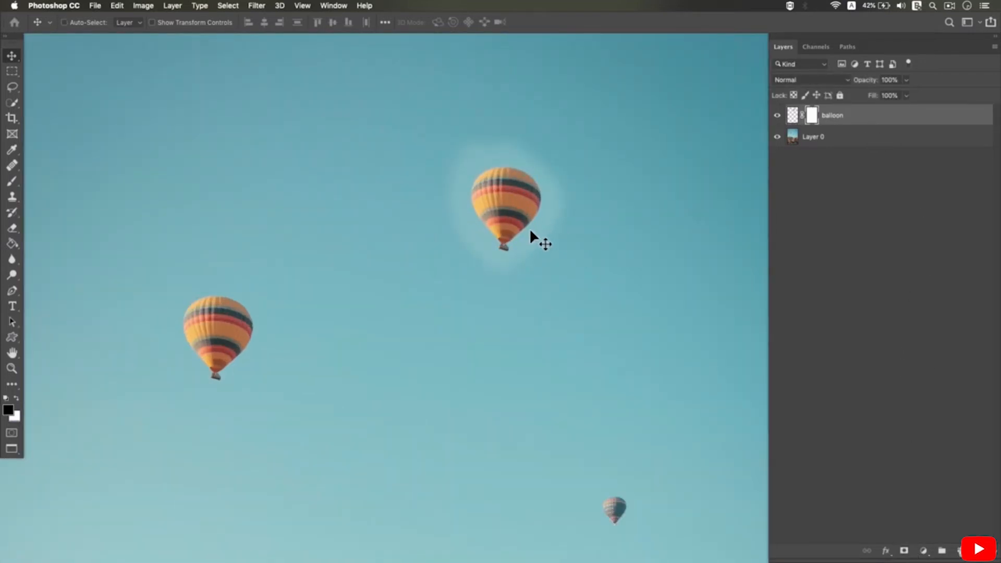
key(b)
key(])
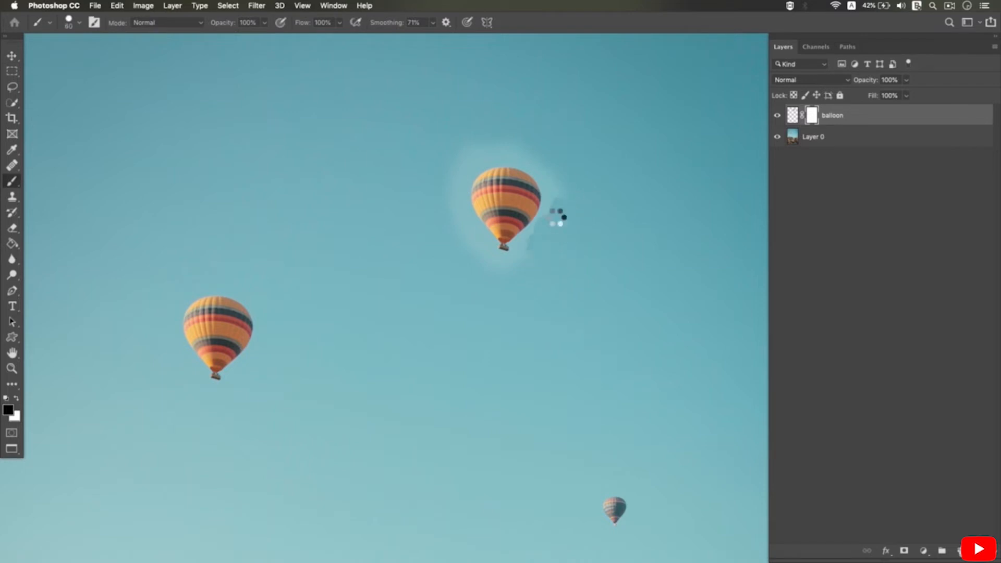
mouse_move(557, 217)
mouse_down()
mouse_move(524, 261)
mouse_move(492, 261)
mouse_up()
key(super+z)
drag(463, 212, 479, 261)
key(super+z)
click(813, 117)
drag(458, 218, 469, 248)
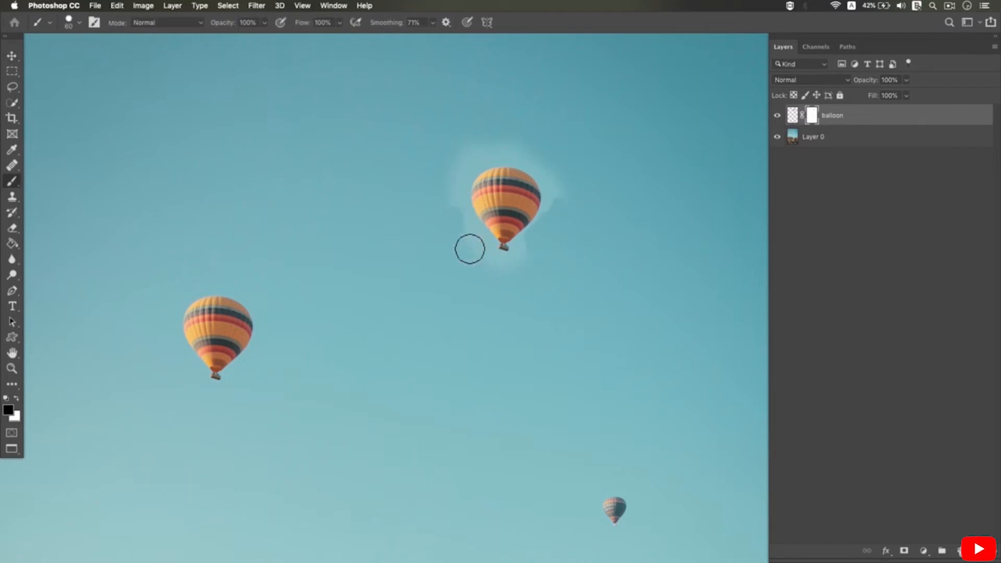
super+click(496, 274)
mouse_move(456, 165)
mouse_down()
mouse_move(471, 119)
mouse_move(432, 240)
mouse_move(487, 253)
mouse_up()
Choose another brush preset and mask out the halo closely around the cloned balloon's lower edge and basket, varying the brush size.
click(79, 23)
double_click(39, 167)
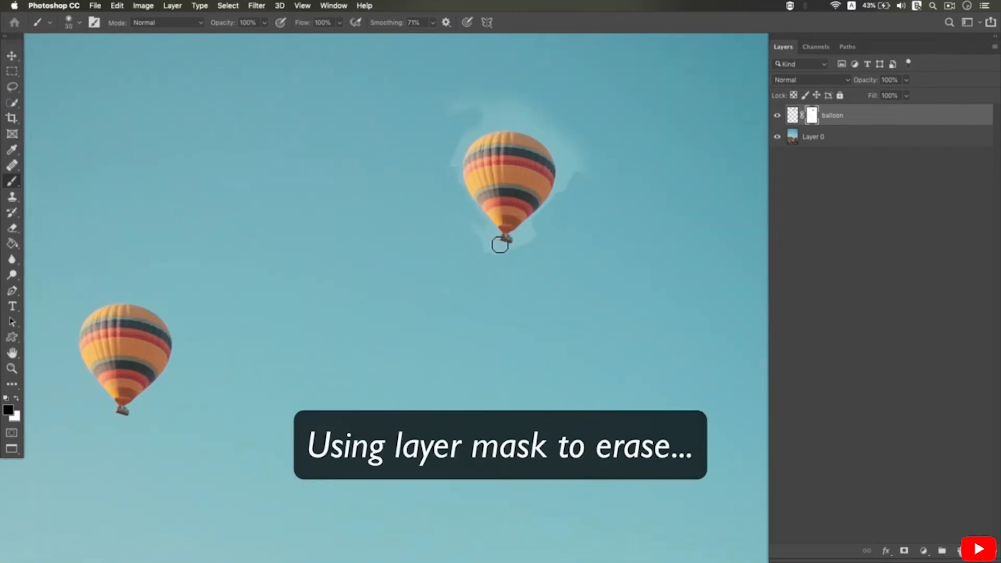
super+click(515, 269)
drag(583, 225, 531, 340)
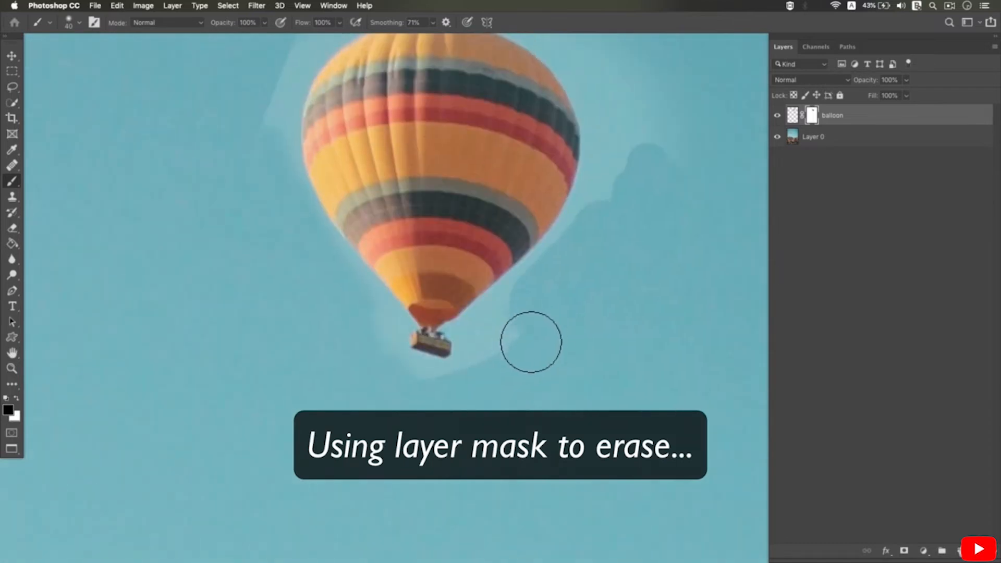
key(bracketleft)
key(bracketleft)
key(bracketleft)
key(bracketleft)
key(bracketleft)
key(bracketleft)
mouse_move(502, 297)
mouse_down()
mouse_move(457, 334)
mouse_move(595, 173)
mouse_move(552, 287)
mouse_move(398, 381)
mouse_up()
key(bracketright)
key(bracketright)
key(bracketright)
key(bracketright)
alt+super+click(494, 354)
drag(491, 346, 487, 372)
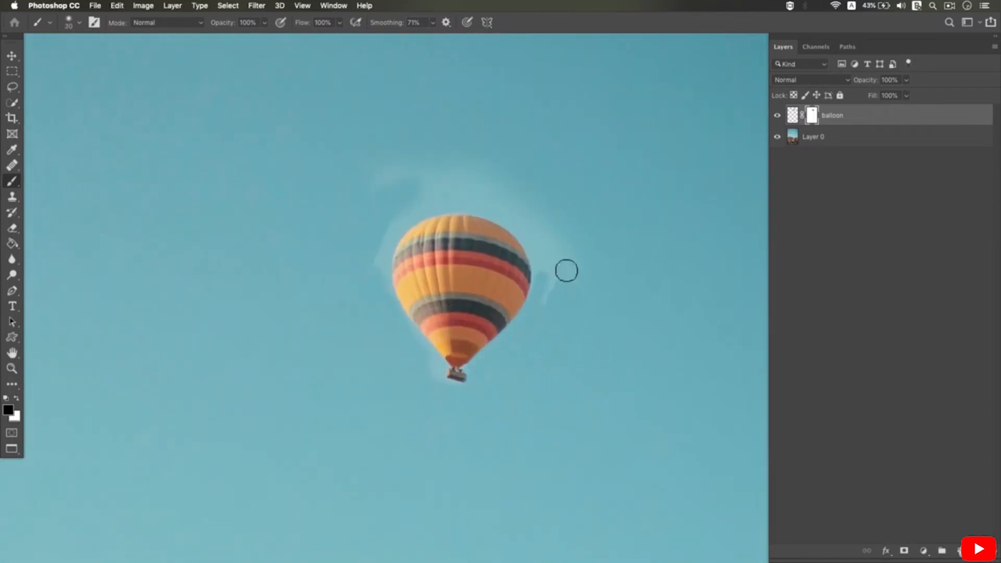
Mask out the remaining halo around the top and sides of the cloned balloon with a 60 px brush.
key(bracketright)
mouse_move(565, 323)
mouse_down()
mouse_move(536, 198)
mouse_move(554, 258)
mouse_move(428, 153)
mouse_move(478, 182)
mouse_move(421, 202)
mouse_move(500, 214)
mouse_move(560, 317)
mouse_move(428, 223)
mouse_move(402, 340)
mouse_up()
key(super+z)
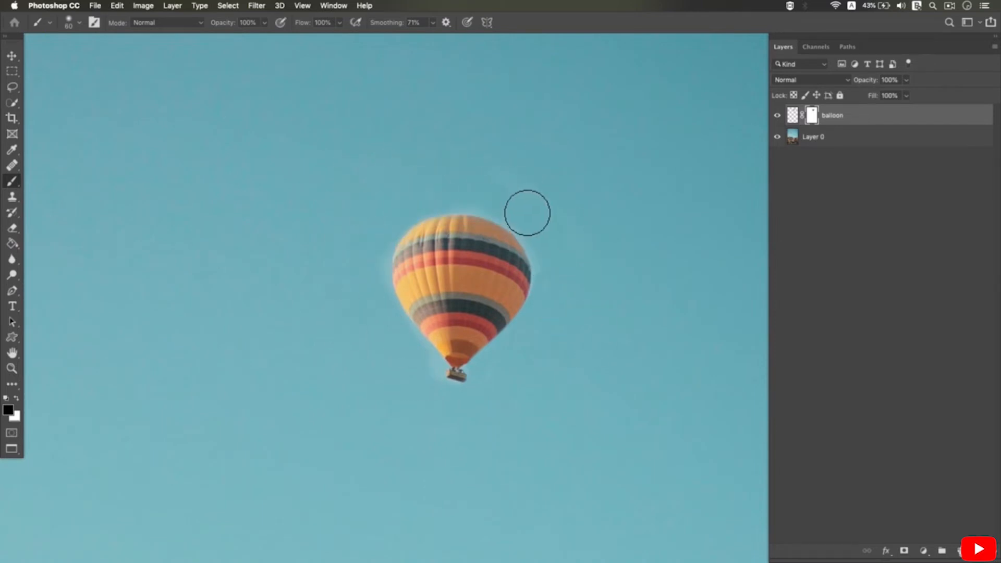
drag(381, 266, 427, 367)
alt+super+click(416, 346)
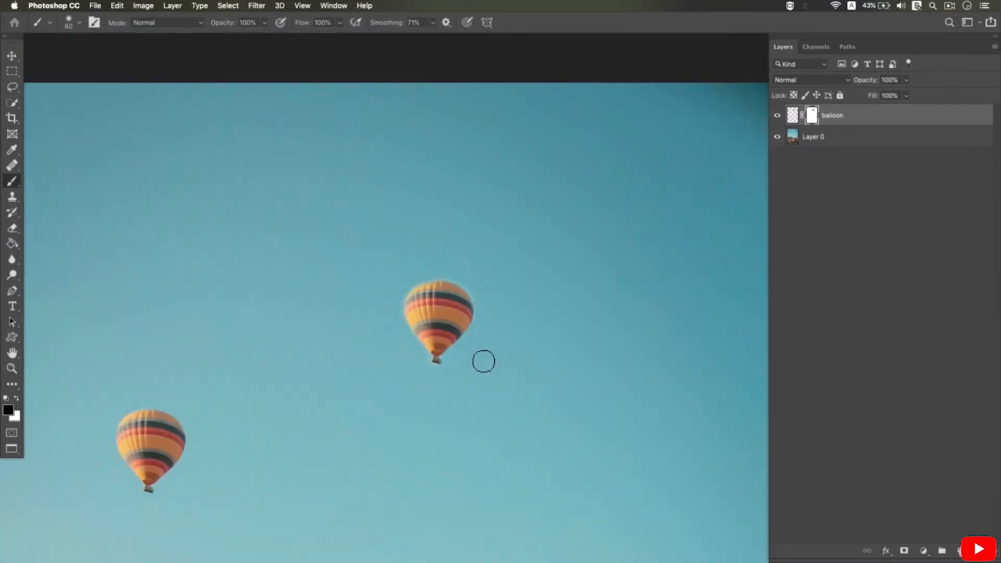
Move the cloned balloon down and closer to the original, placing it just to the original's lower right.
key(v)
mouse_move(440, 330)
mouse_down()
mouse_move(312, 356)
mouse_move(312, 464)
mouse_move(333, 457)
mouse_up()
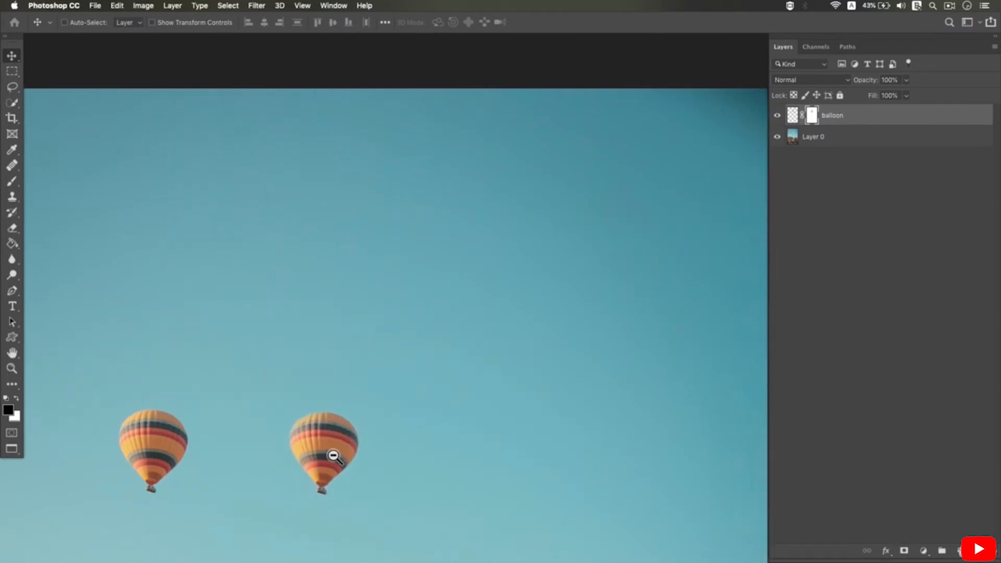
alt+super+click(334, 458)
drag(413, 232, 385, 287)
Try copying the lassoed original balloon from Layer 0 to a new layer and moving it to the upper right, and delete that layer.
click(837, 142)
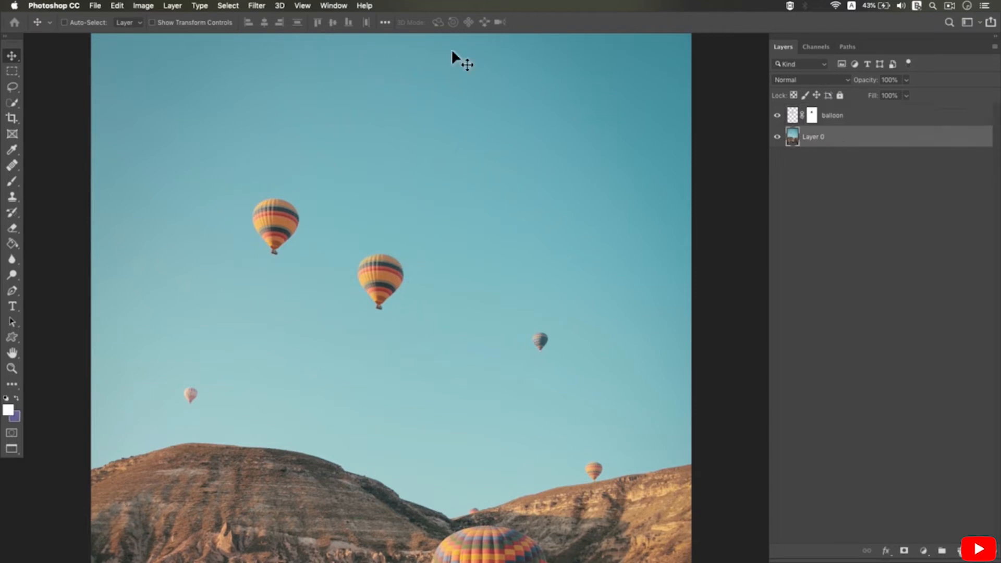
key(l)
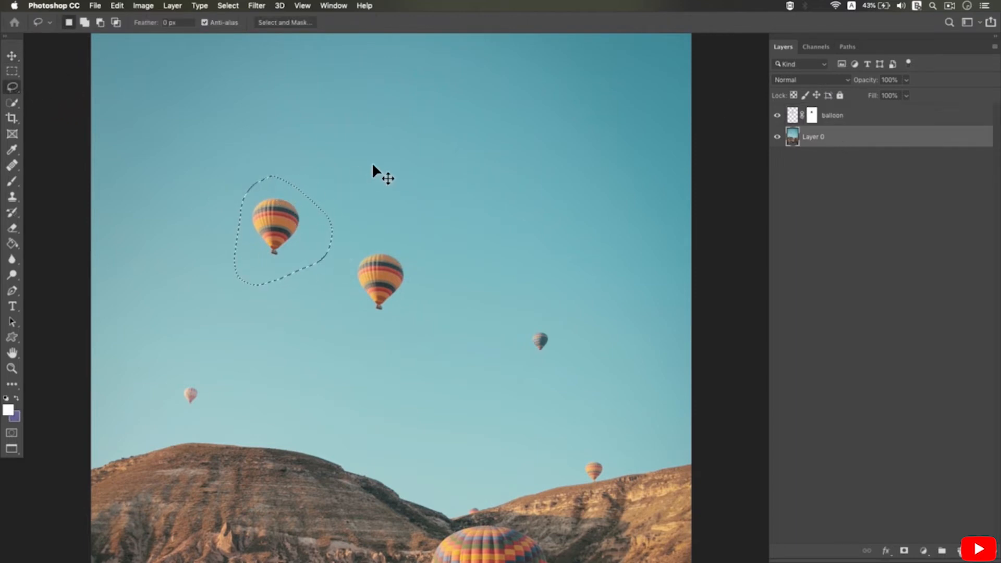
key(super+j)
key(v)
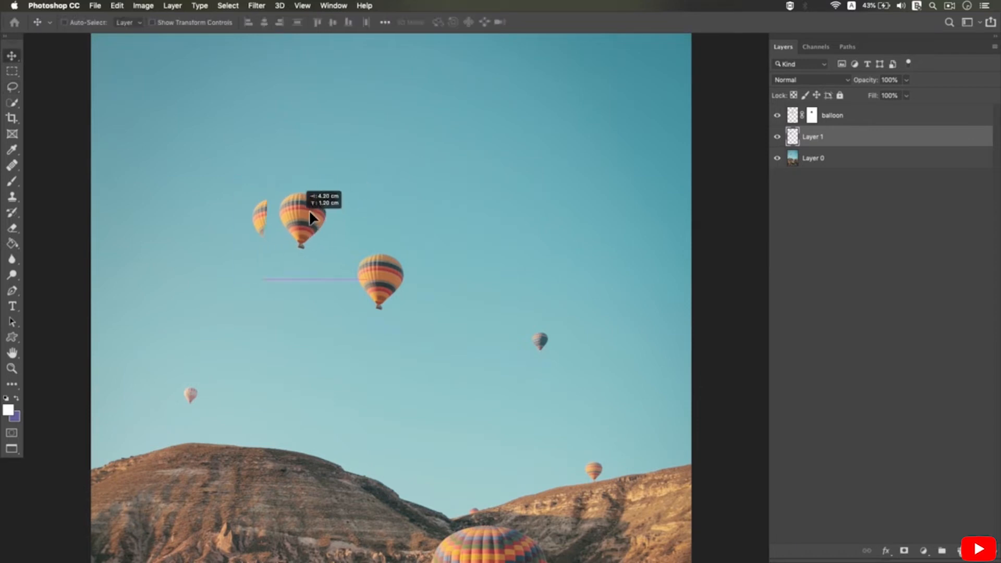
drag(310, 213, 606, 134)
key(Delete)
Lasso the small dark balloon on Layer 0 and copy the selection to a new layer.
click(13, 87)
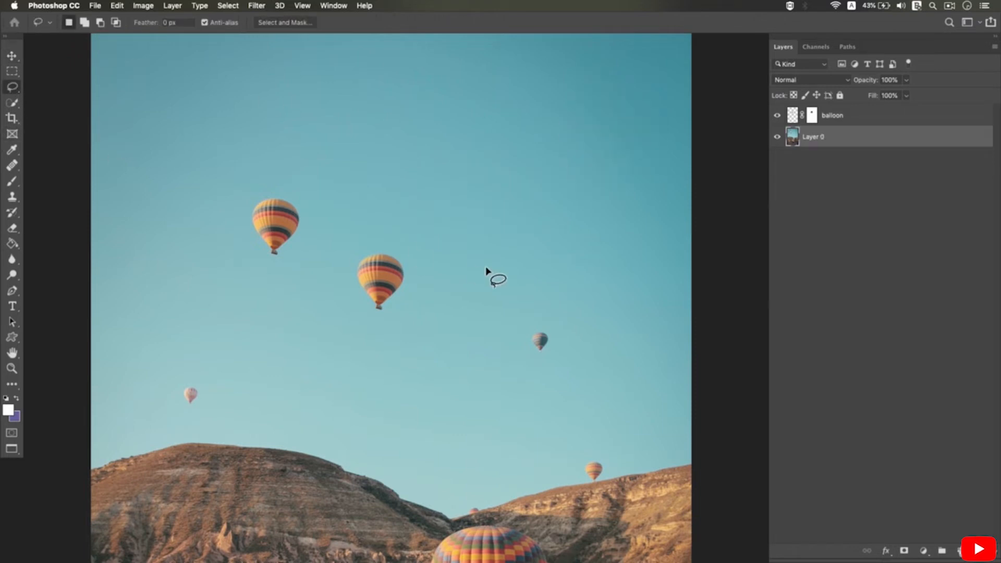
drag(536, 312, 535, 311)
key(super+j)
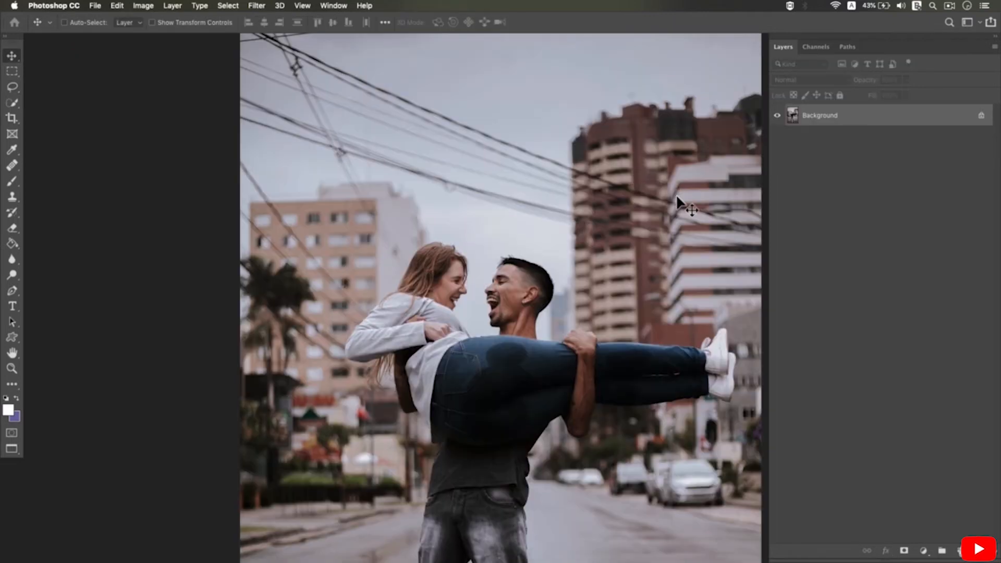
drag(520, 150, 496, 174)
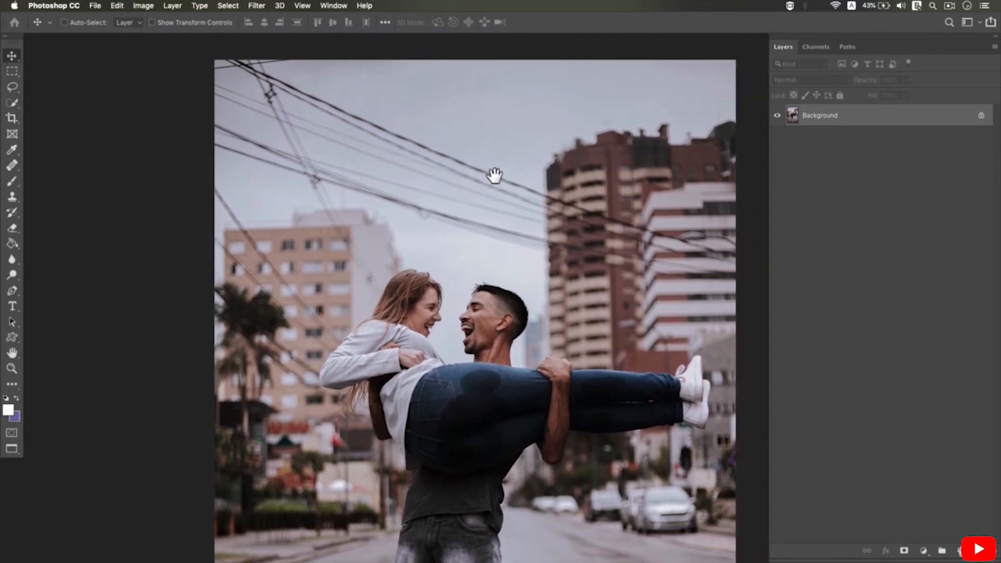
drag(479, 141, 496, 148)
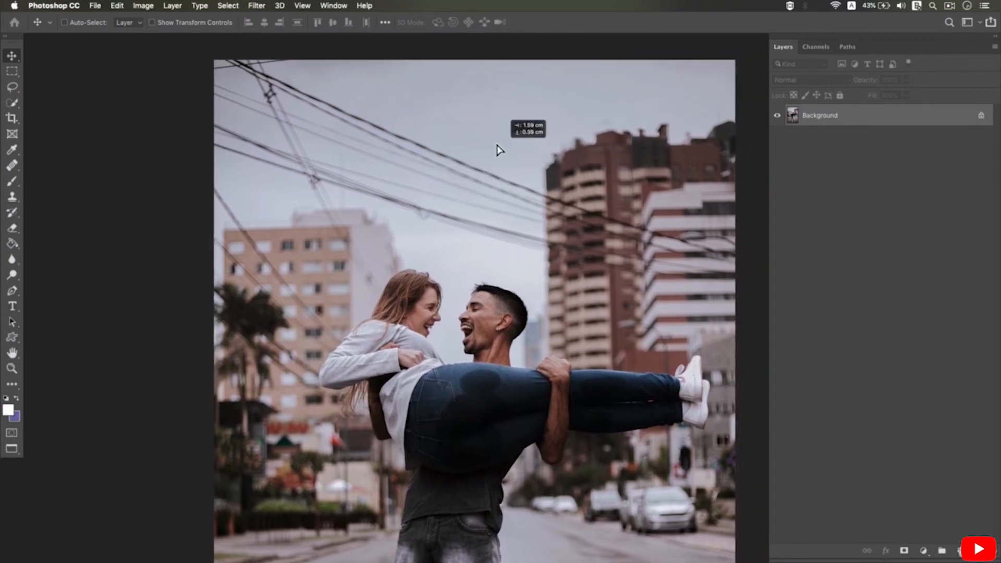
click(481, 221)
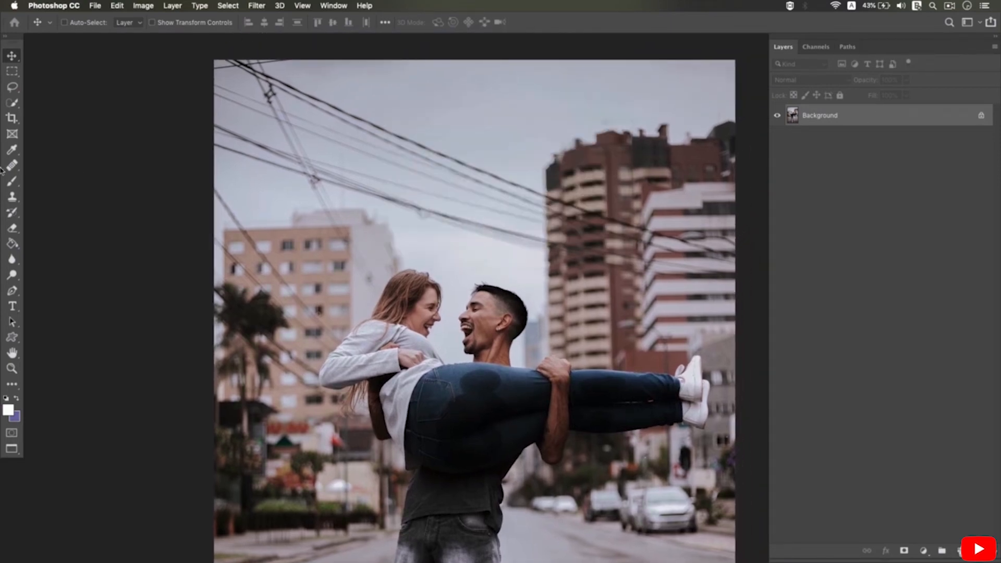
Select the Clone Stamp tool and create a new layer above the Background of the couple photo.
click(12, 196)
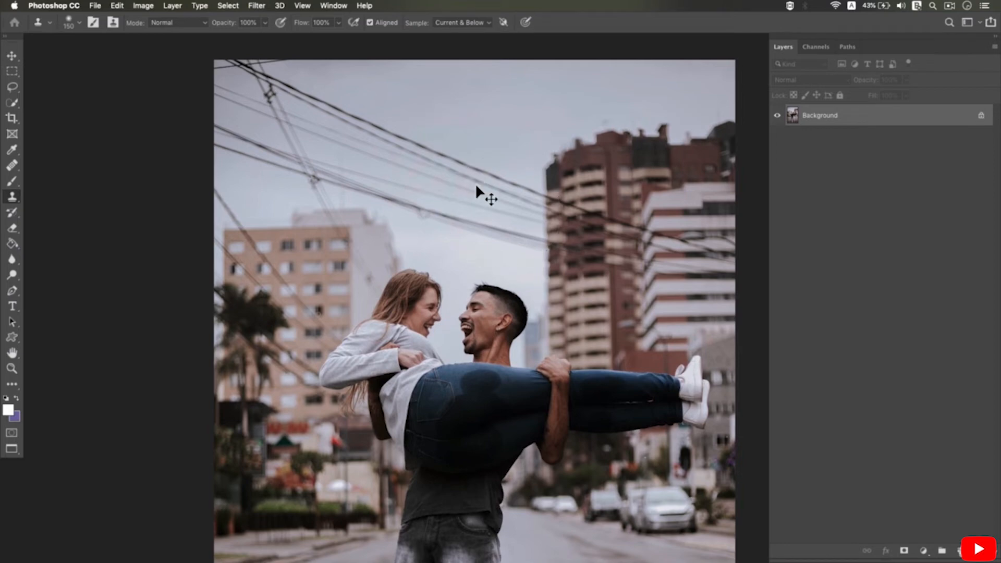
key(super+shift+n)
key(Return)
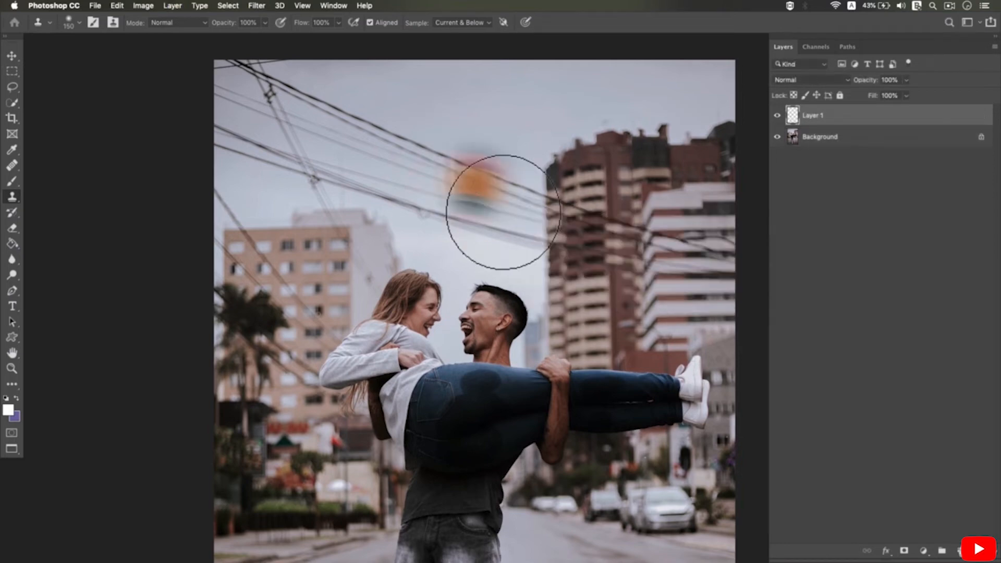
Clone clean sky over the overhead wires in the middle of the sky with a 50 px brush on the new layer.
key(bracketleft)
alt+click(478, 189)
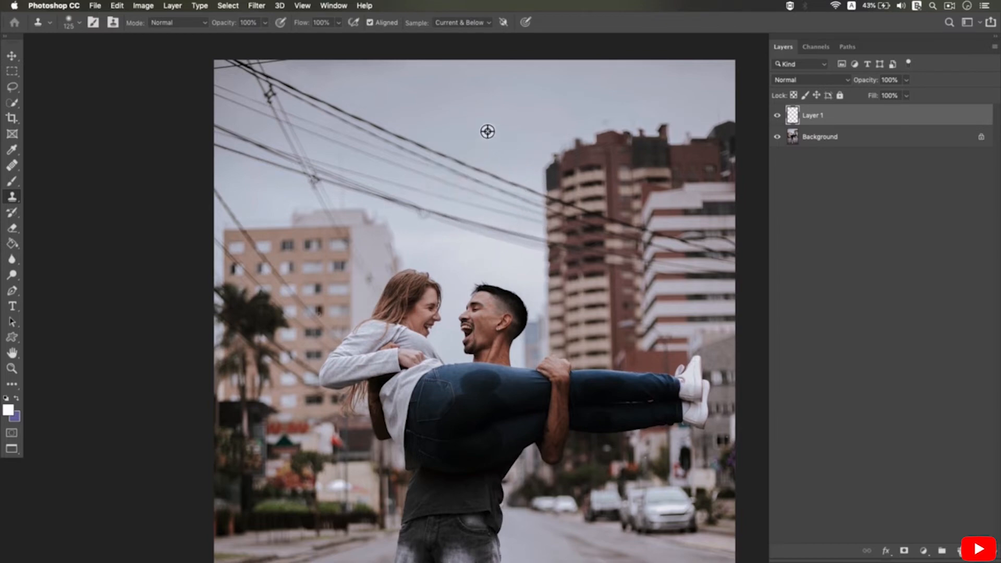
key(bracketleft)
key(bracketleft)
key(bracketleft)
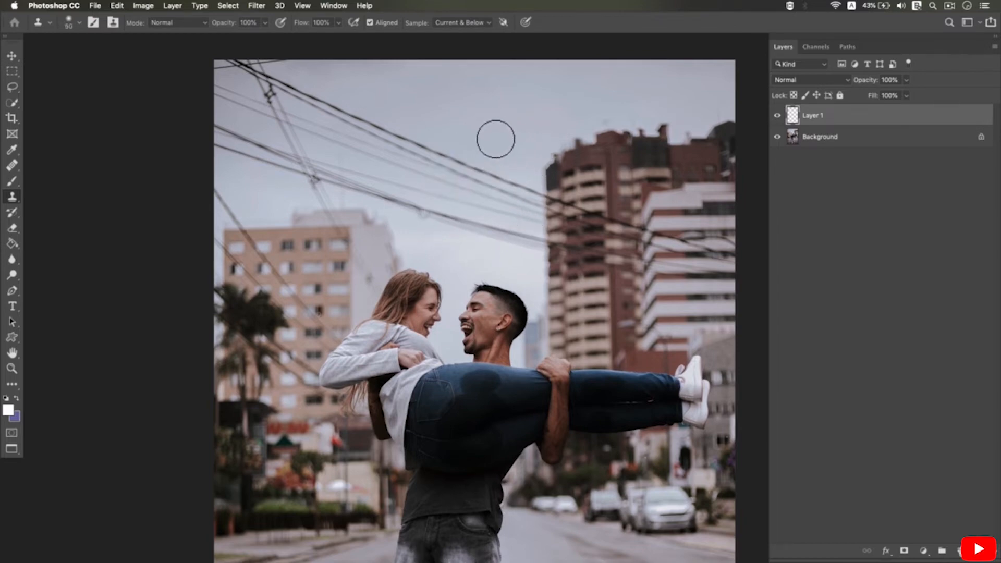
drag(487, 167, 454, 167)
super+click(485, 148)
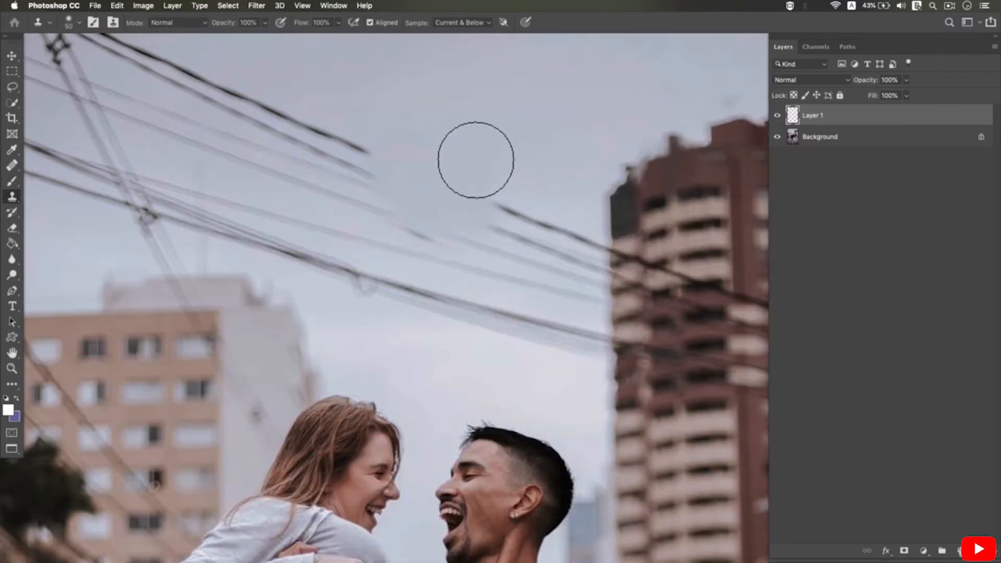
mouse_move(425, 237)
mouse_down()
mouse_move(455, 270)
mouse_move(451, 305)
mouse_up()
alt+click(525, 139)
drag(533, 211, 537, 270)
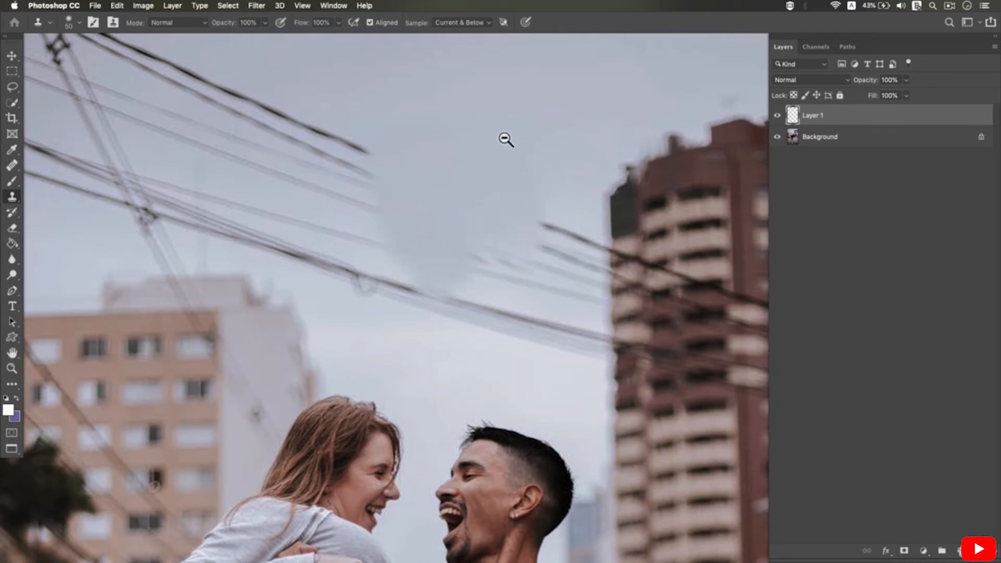
Clone clean sky over the thick overhead wires in the photo's upper left corner, resampling the sky and undoing a stray stroke.
scroll(490, 134, down, 3)
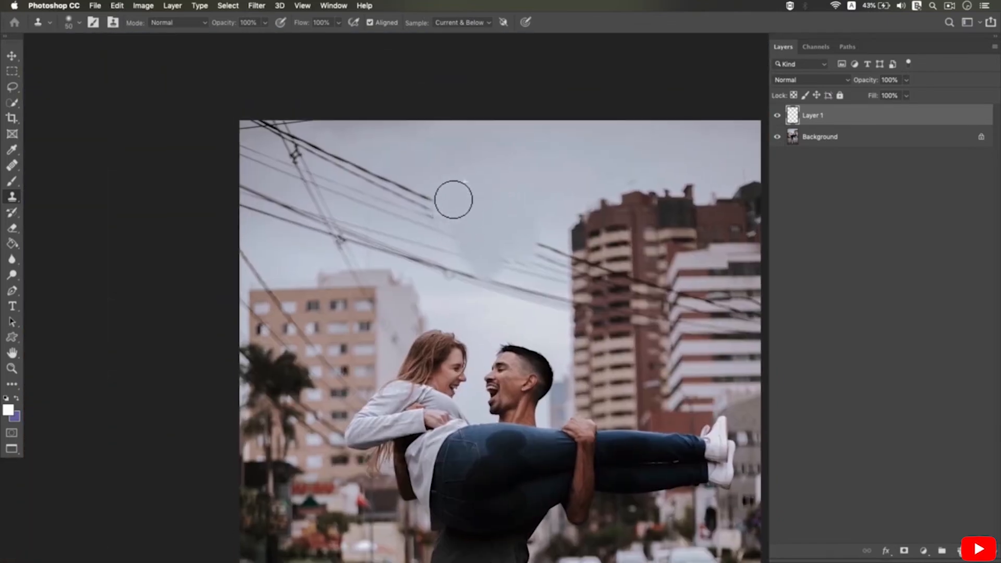
mouse_move(452, 199)
mouse_down()
mouse_move(423, 206)
mouse_move(394, 177)
mouse_move(346, 176)
mouse_move(358, 159)
mouse_move(289, 150)
mouse_move(386, 168)
mouse_move(358, 157)
mouse_move(338, 164)
mouse_move(287, 148)
mouse_up()
alt+click(413, 150)
alt+click(397, 153)
drag(332, 144, 260, 131)
key(super+z)
alt+click(414, 153)
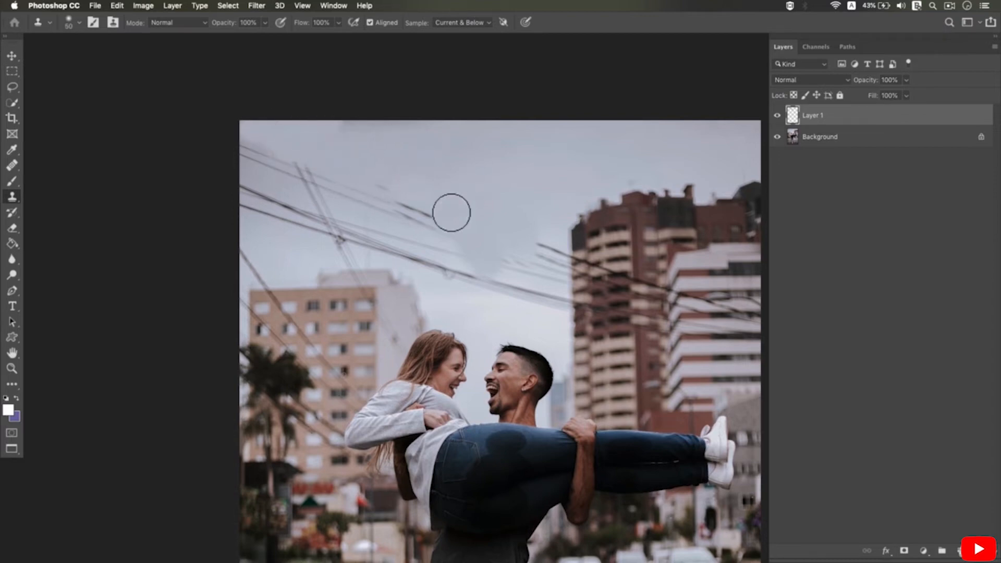
Clone nearby sky over the remaining wires above the beige building, working down toward its roof.
drag(438, 216, 408, 212)
alt+click(416, 204)
mouse_move(339, 206)
mouse_down()
mouse_move(307, 184)
mouse_move(258, 179)
mouse_up()
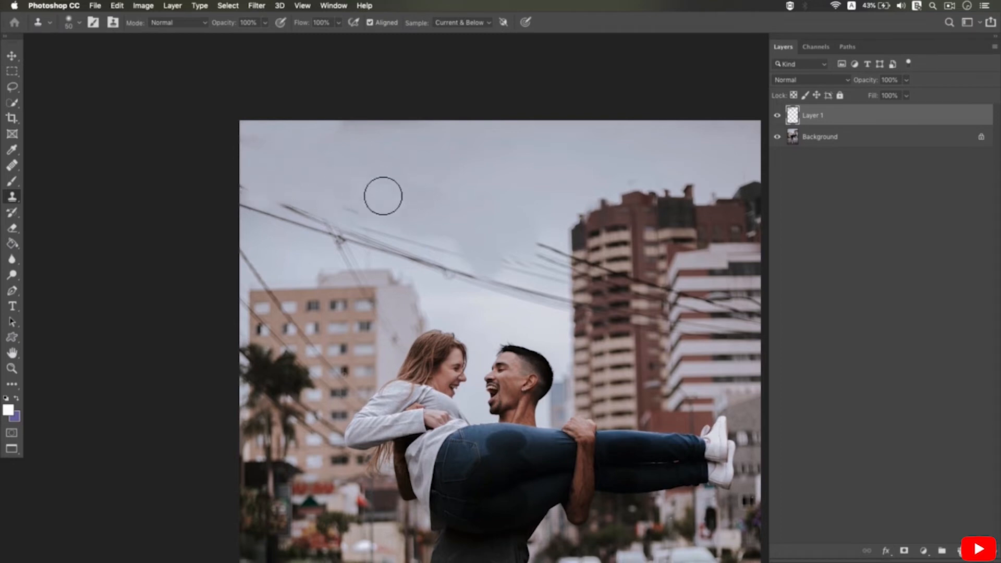
alt+click(275, 190)
drag(271, 214, 398, 250)
Reduce the Clone Stamp brush to 15 px and clone sky over the wire ends beside the brown tower.
scroll(456, 264, up, 5)
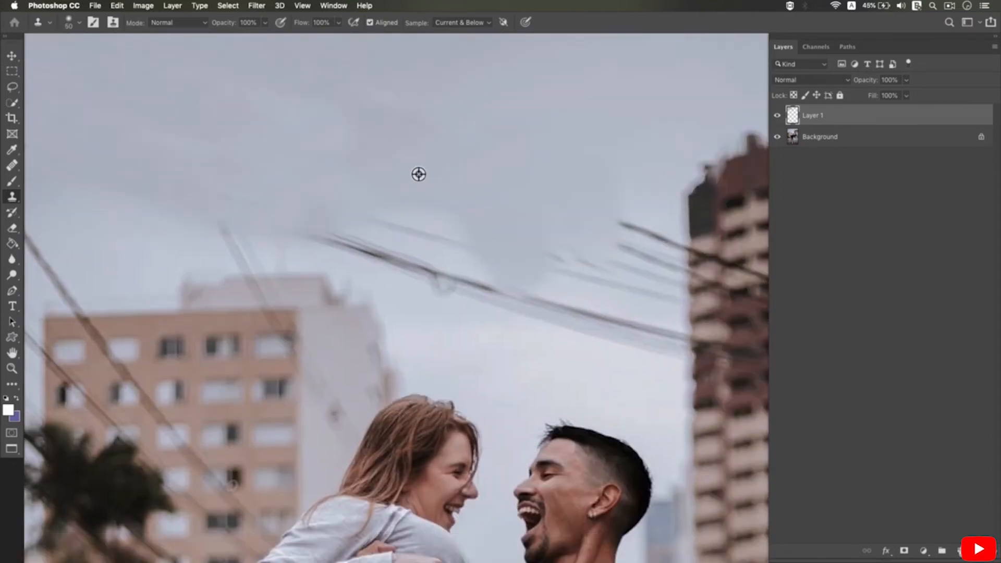
alt+click(418, 174)
alt+click(526, 359)
key(bracketleft)
key(bracketleft)
key(bracketleft)
key(bracketleft)
key(bracketleft)
key(bracketleft)
key(bracketleft)
drag(581, 338, 676, 347)
drag(683, 256, 642, 248)
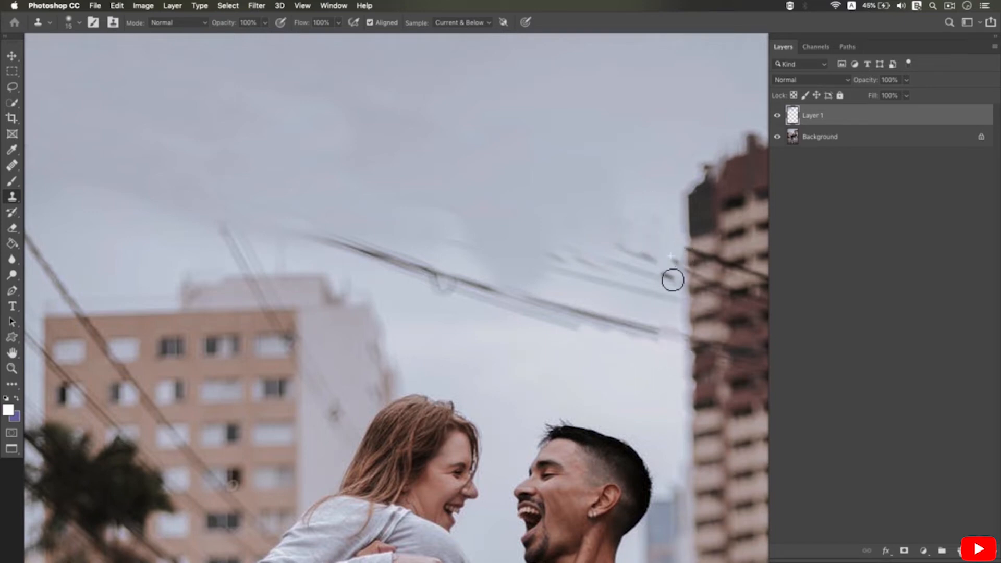
Clone sky over the leftover short wires and the long cable above the couple with a 25 px brush.
alt+click(598, 210)
key(bracketright)
click(577, 288)
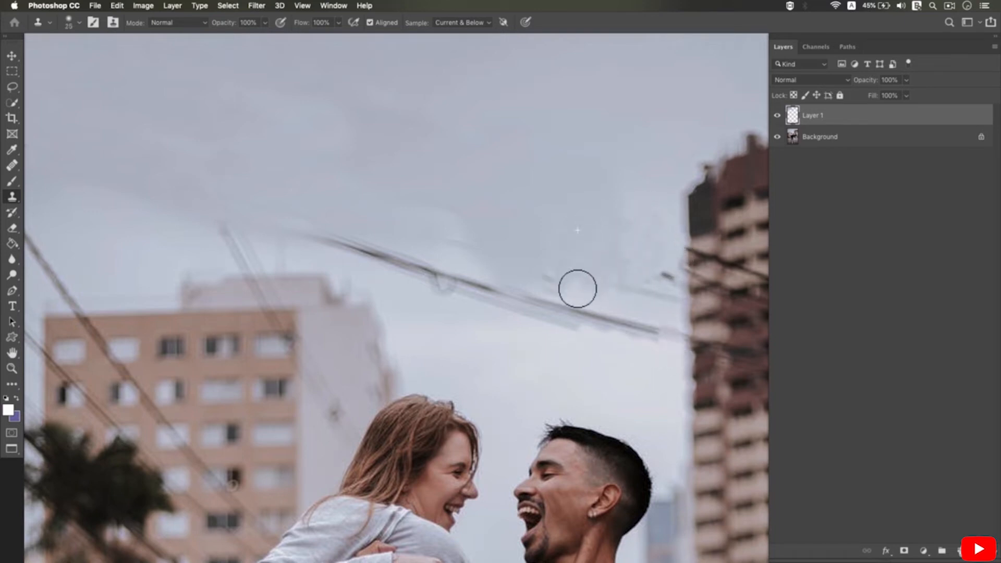
alt+click(574, 372)
mouse_move(566, 310)
mouse_down()
mouse_move(544, 308)
mouse_move(655, 345)
mouse_move(512, 307)
mouse_move(414, 232)
mouse_move(403, 270)
mouse_move(380, 258)
mouse_move(458, 260)
mouse_move(499, 238)
mouse_move(527, 252)
mouse_move(508, 298)
mouse_move(589, 304)
mouse_move(640, 293)
mouse_move(683, 349)
mouse_move(681, 379)
mouse_up()
Clone sky over the wire ends above the beige building and at the photo's left edge.
scroll(680, 379, left, 5)
scroll(681, 379, up, 2)
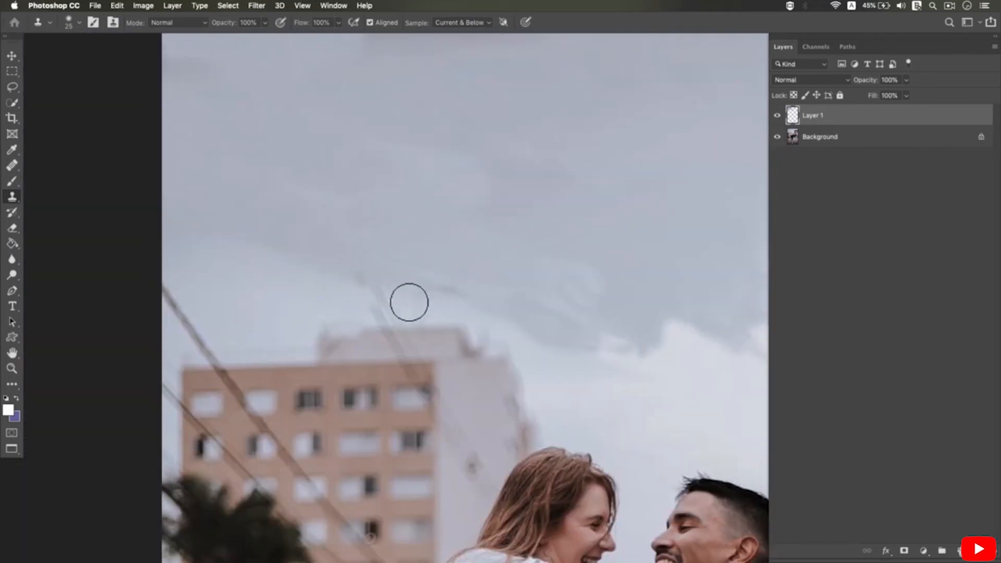
alt+click(431, 277)
mouse_move(407, 289)
mouse_down()
mouse_move(239, 311)
mouse_move(226, 355)
mouse_up()
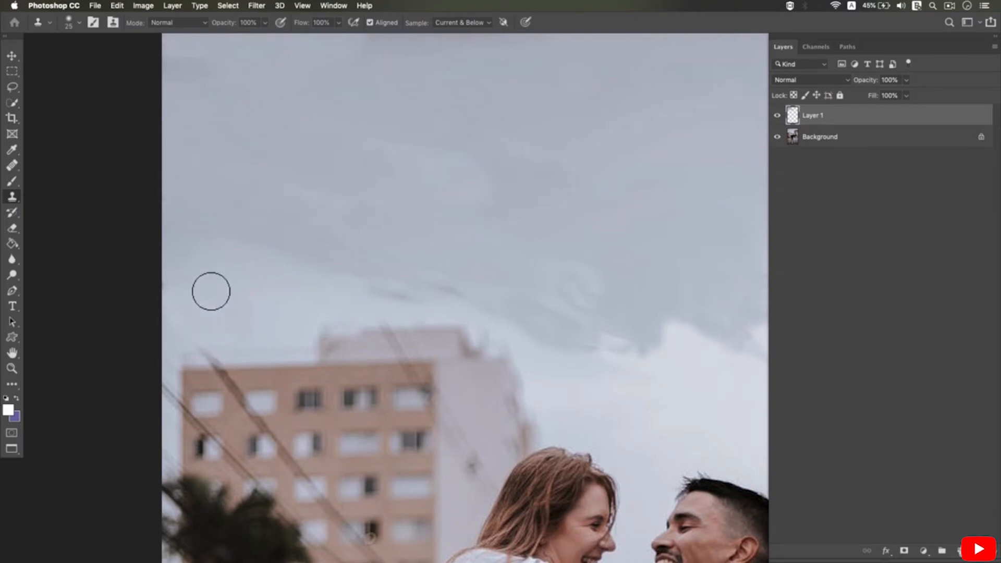
Set the Clone Stamp opacity to 39% for blending the cloned patches in the sky.
key(super+minus)
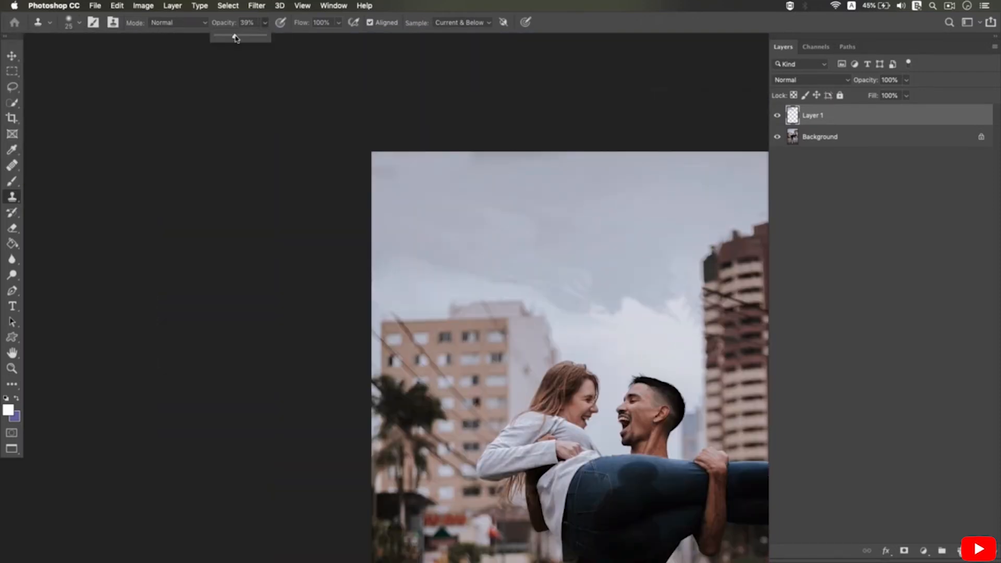
key(super+plus)
key(super+plus)
key(super+plus)
key(super+minus)
scroll(449, 268, up, 2)
scroll(449, 268, right, 2)
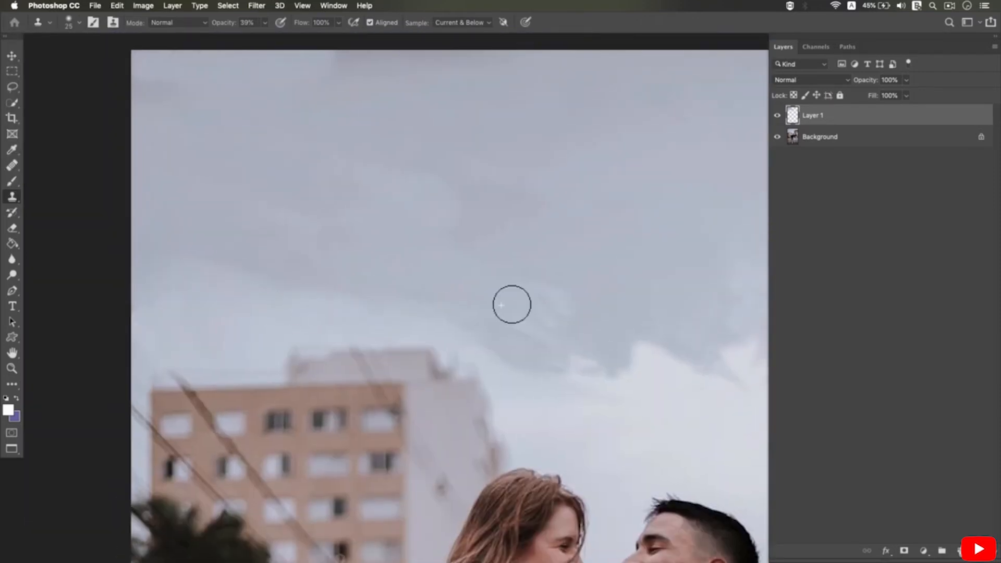
Enlarge the Clone Stamp brush to 40 px and blend the patchy sky above the couple with nearby clouds.
drag(632, 396, 567, 364)
key(bracketright)
key(bracketright)
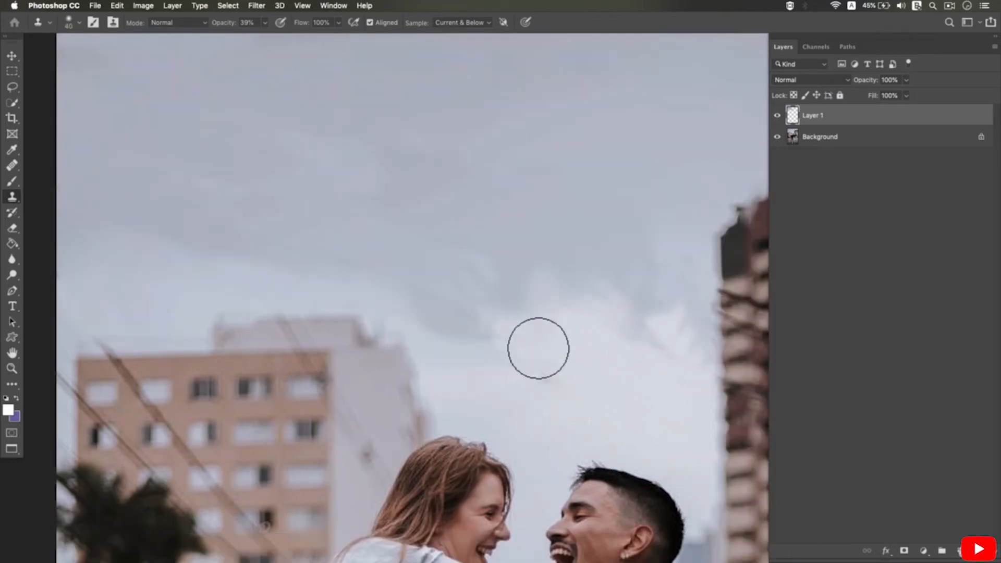
scroll(587, 250, down, 1)
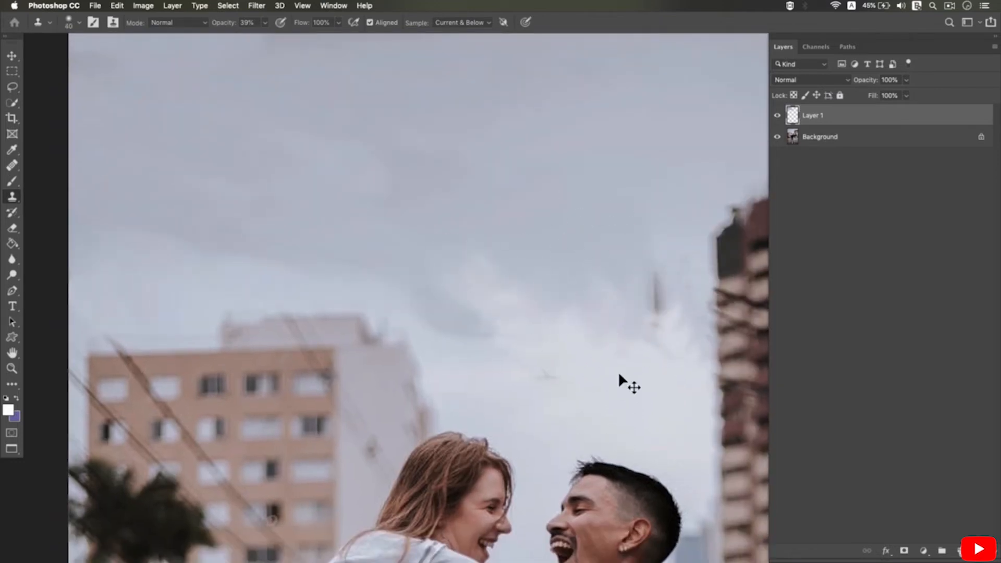
scroll(664, 355, right, 2)
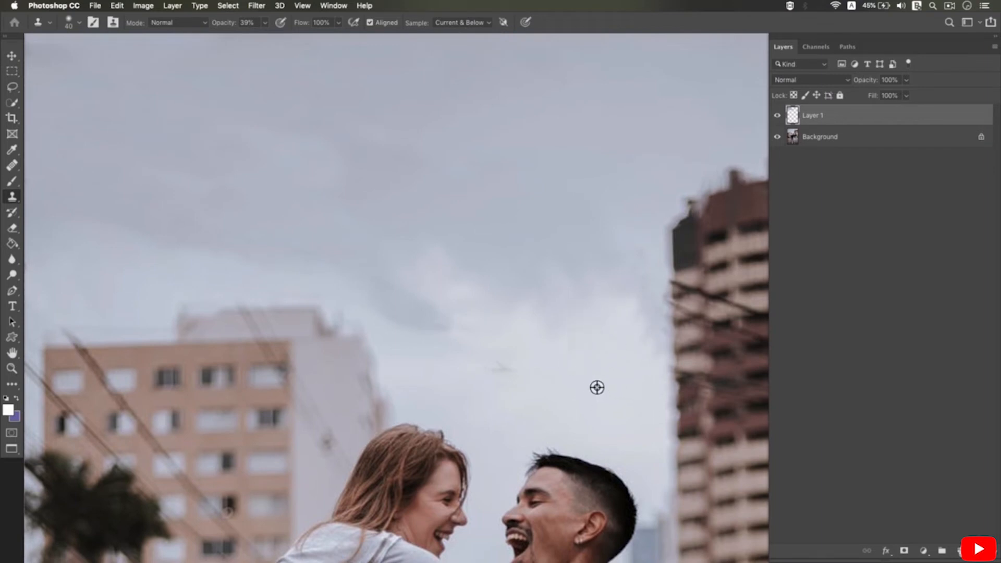
scroll(570, 380, right, 1)
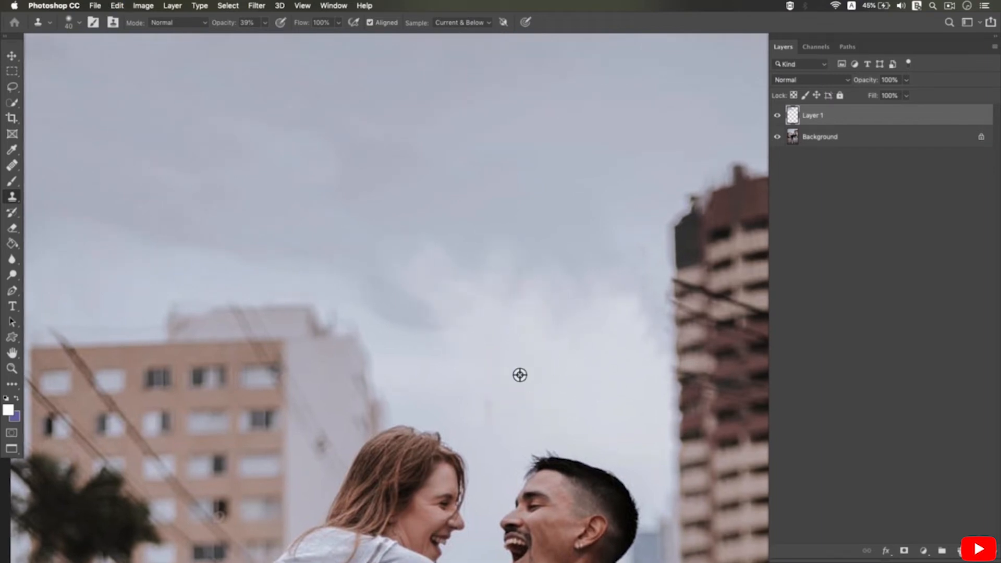
alt+click(412, 244)
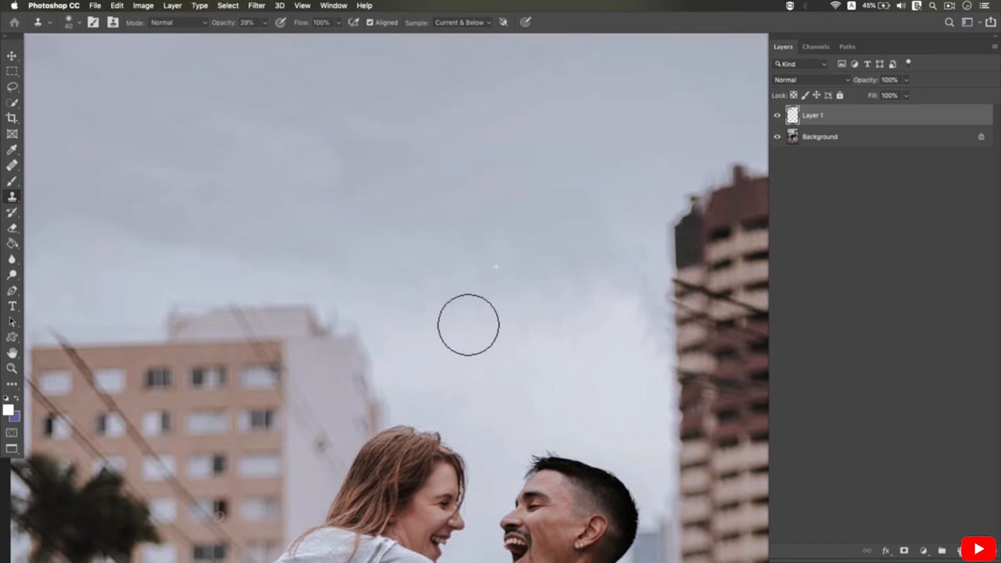
Enlarge the Clone Stamp brush to 50 px and smooth the sky between the couple and the brown tower.
scroll(468, 324, up, 3)
scroll(468, 324, right, 4)
key(bracketright)
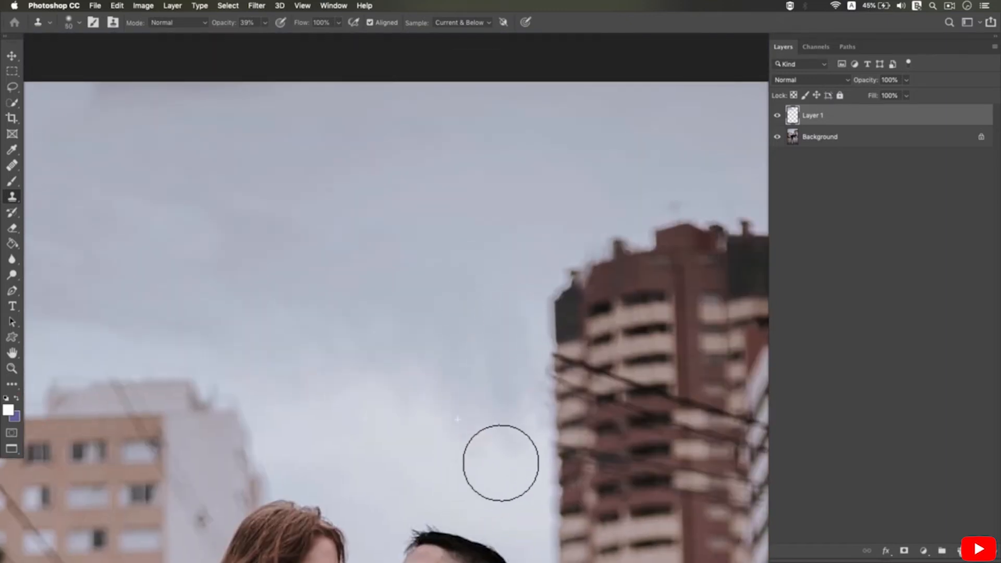
mouse_move(501, 463)
mouse_down()
mouse_move(461, 428)
mouse_move(486, 380)
mouse_move(479, 470)
mouse_up()
alt+click(416, 436)
drag(351, 237, 444, 247)
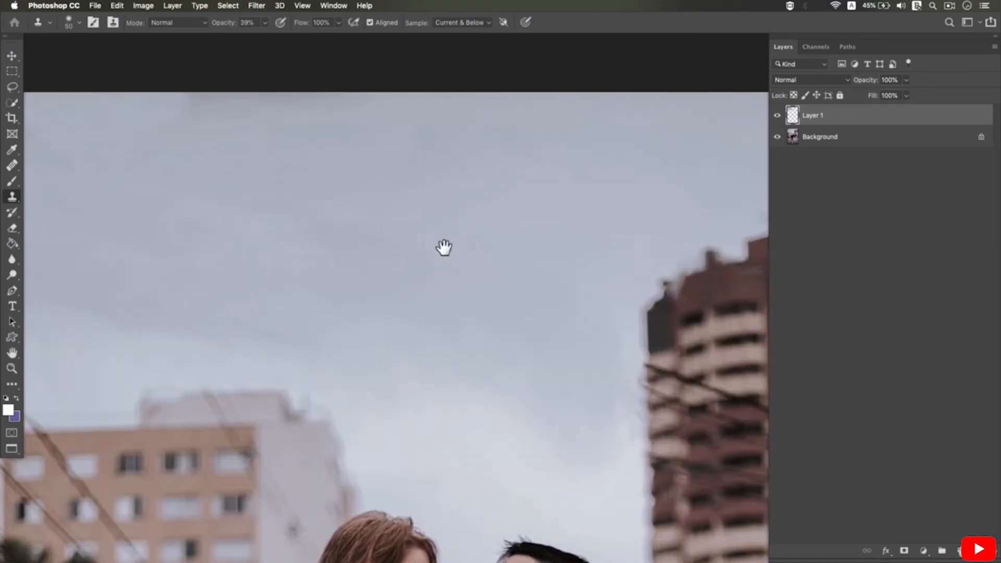
Clone over the uneven sky above the beige building with the 50 px brush.
scroll(442, 226, left, 6)
scroll(442, 226, down, 1)
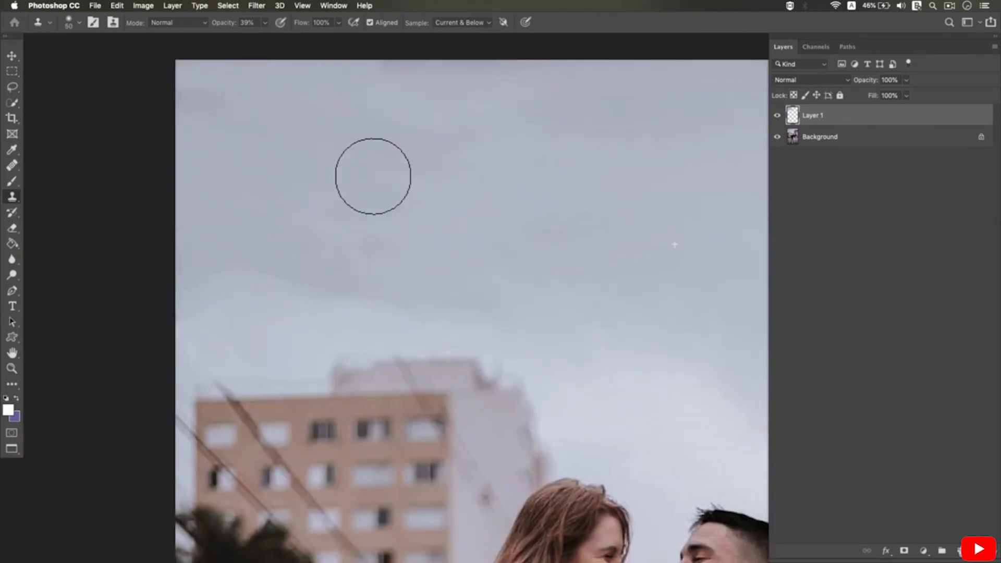
mouse_move(373, 176)
mouse_down()
mouse_move(204, 111)
mouse_move(344, 300)
mouse_move(466, 350)
mouse_move(367, 326)
mouse_up()
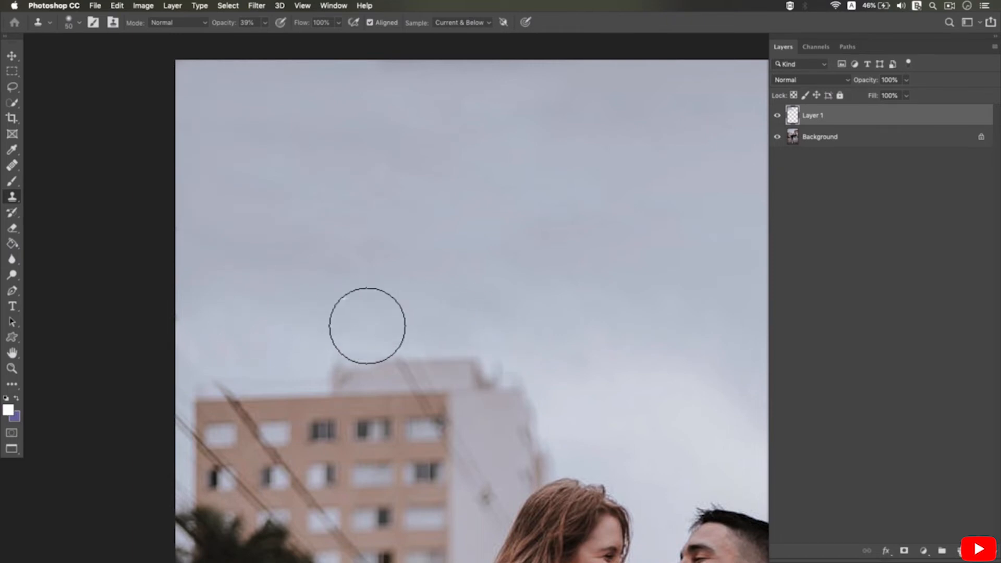
scroll(367, 326, right, 6)
scroll(367, 326, down, 1)
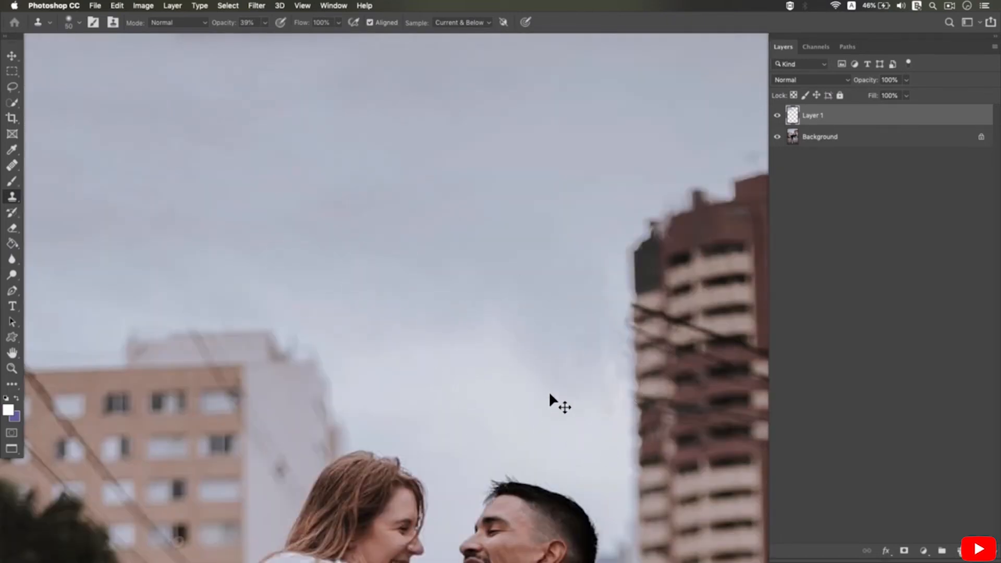
Blend the sky beside the brown tower and over the couple with a 40 px brush, using a fresh sky sample.
scroll(550, 401, up, 3)
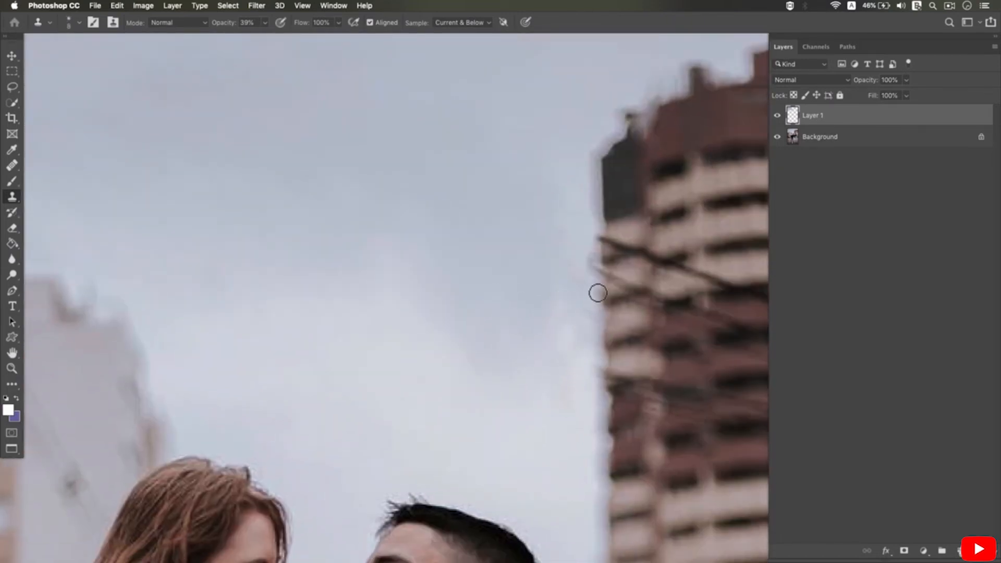
scroll(556, 394, down, 4)
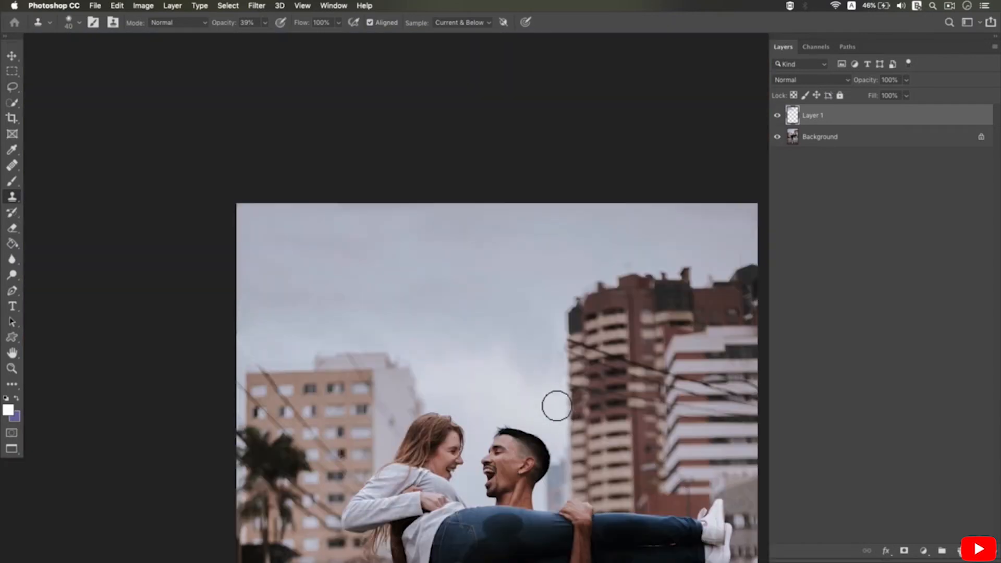
scroll(561, 407, up, 3)
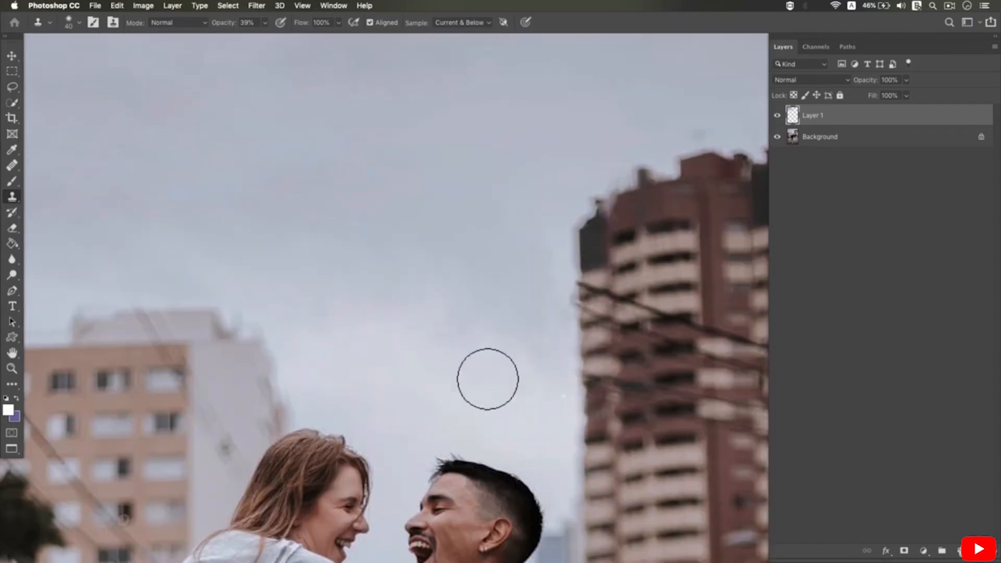
mouse_move(487, 379)
mouse_down()
mouse_move(485, 391)
mouse_move(512, 363)
mouse_up()
alt+click(498, 313)
scroll(497, 346, left, 3)
click(423, 198)
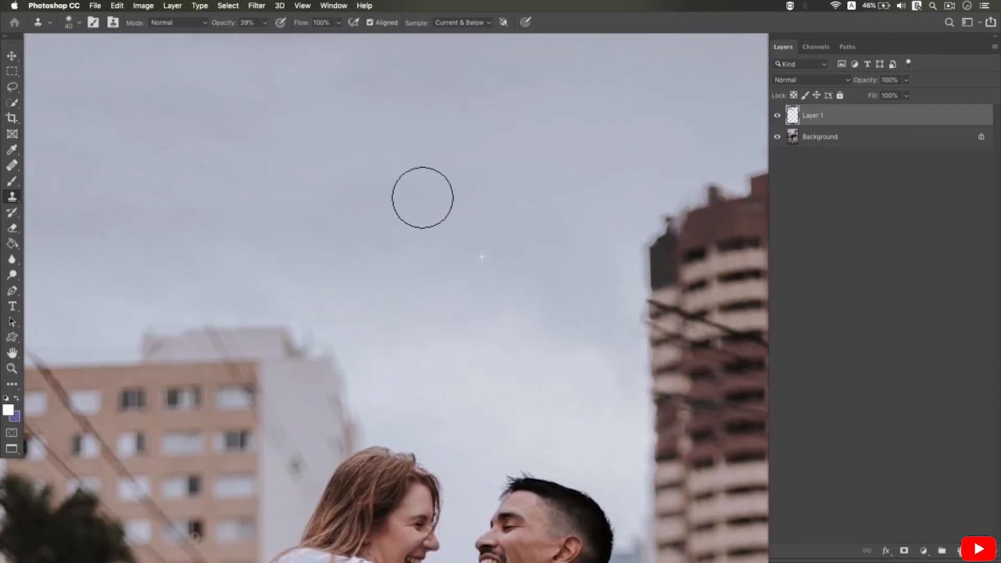
mouse_move(423, 198)
mouse_down()
mouse_move(474, 209)
mouse_move(374, 186)
mouse_up()
key(super+z)
drag(329, 132, 410, 245)
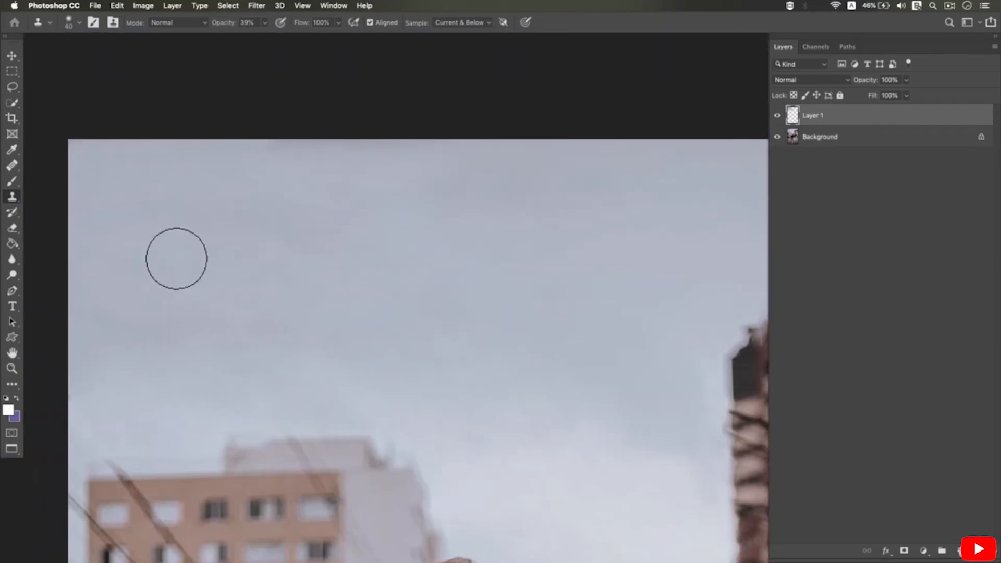
Even out the sky above the beige building from a new sample and undo the stray dark patch cloned there.
drag(397, 348, 313, 365)
alt+click(115, 367)
drag(209, 383, 165, 331)
drag(169, 421, 451, 398)
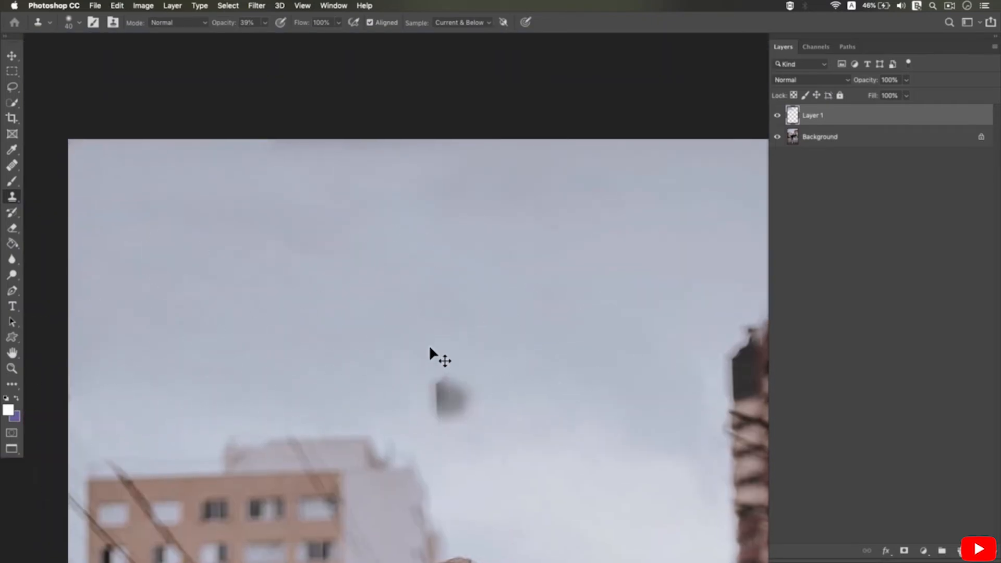
key(super+z)
drag(584, 483, 542, 352)
mouse_move(530, 329)
mouse_down()
mouse_move(493, 349)
mouse_move(698, 251)
mouse_up()
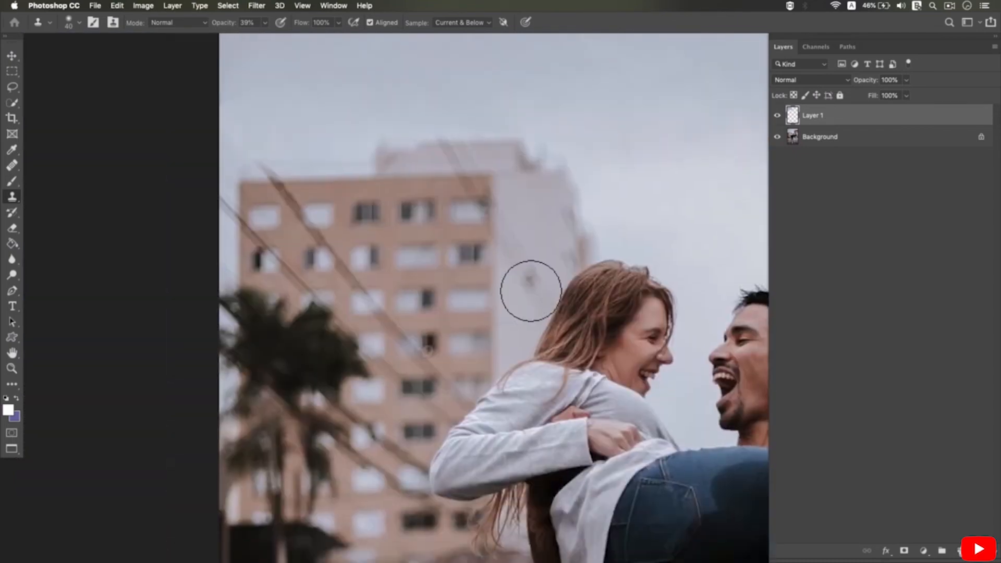
Switch the Clone Stamp to a hard round brush with 100% hardness and set its opacity to 100%.
click(74, 24)
click(56, 104)
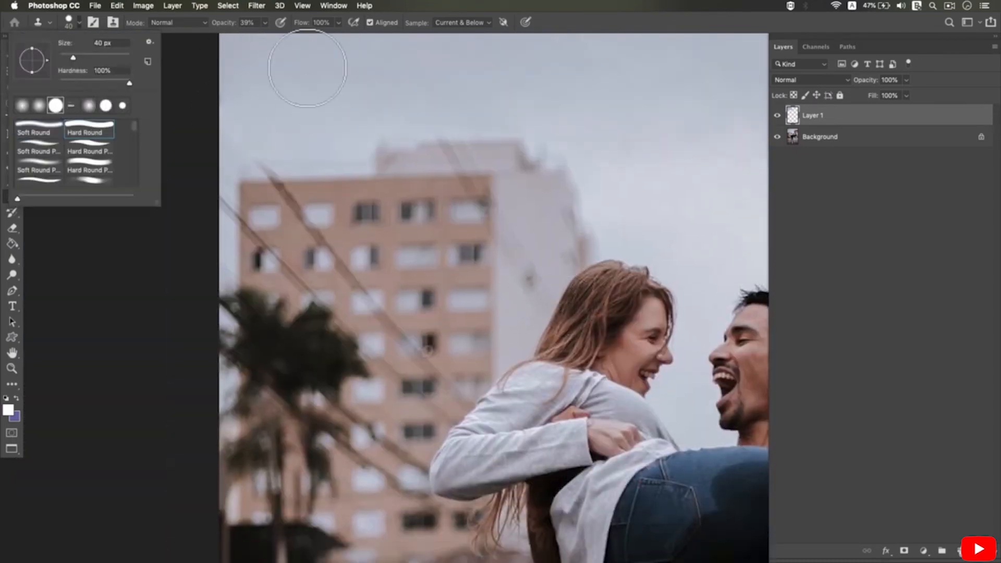
click(265, 22)
drag(263, 36, 294, 36)
Clone clean wall over the dark mark and faint cable on the building's pale side wall with a 10 px brush.
scroll(541, 264, up, 2)
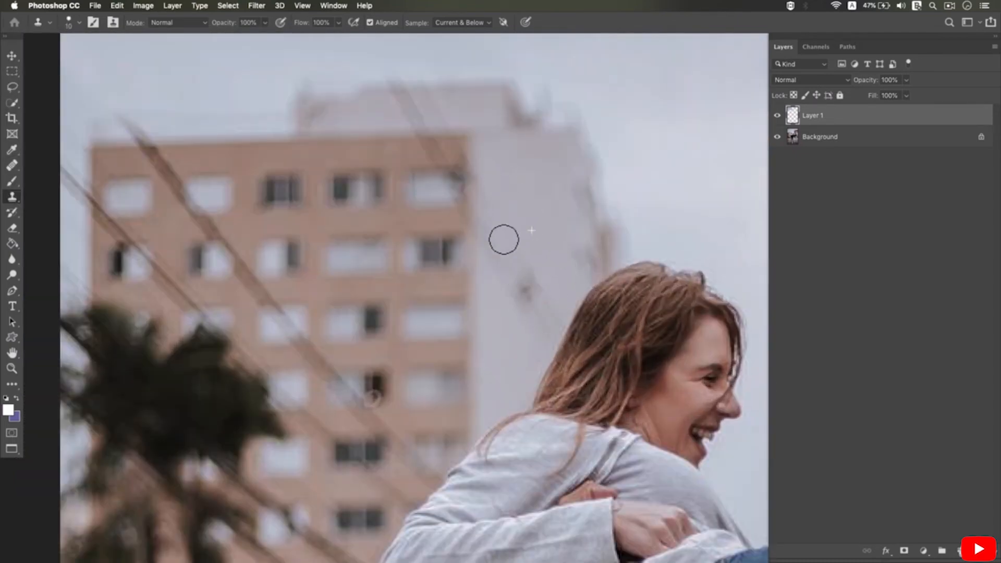
key(super+z)
alt+click(542, 224)
click(528, 281)
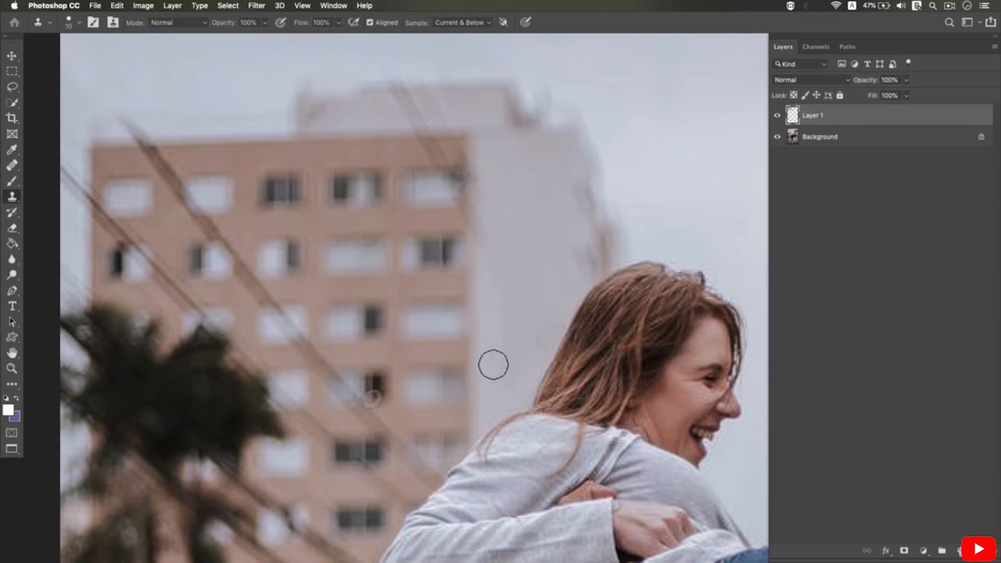
Clone facade over the thick cable between the upper windows of the beige building, undoing mismatched strokes.
click(201, 238)
key(super+z)
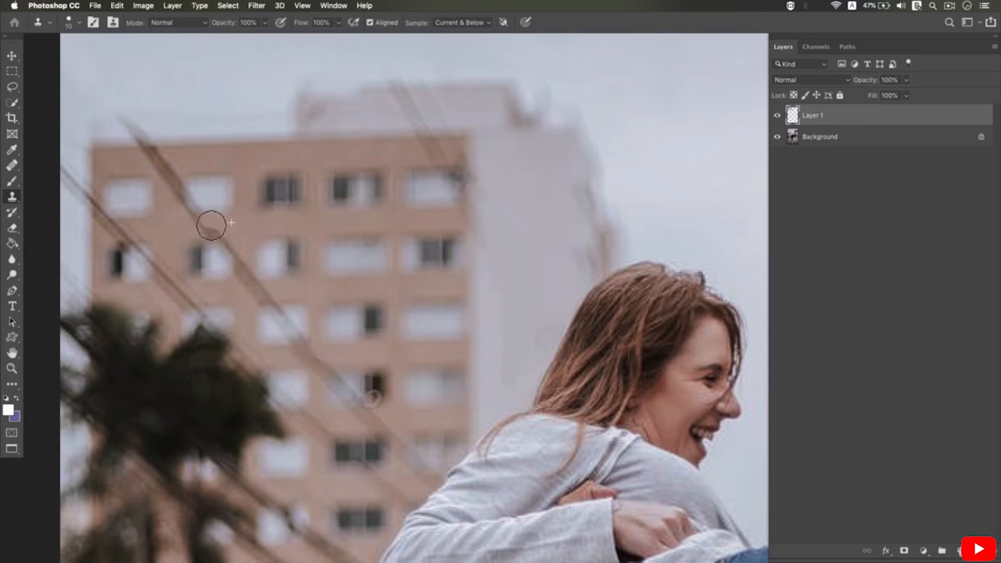
alt+click(243, 213)
drag(217, 225, 199, 234)
alt+click(187, 226)
click(220, 232)
key(super+z)
click(160, 167)
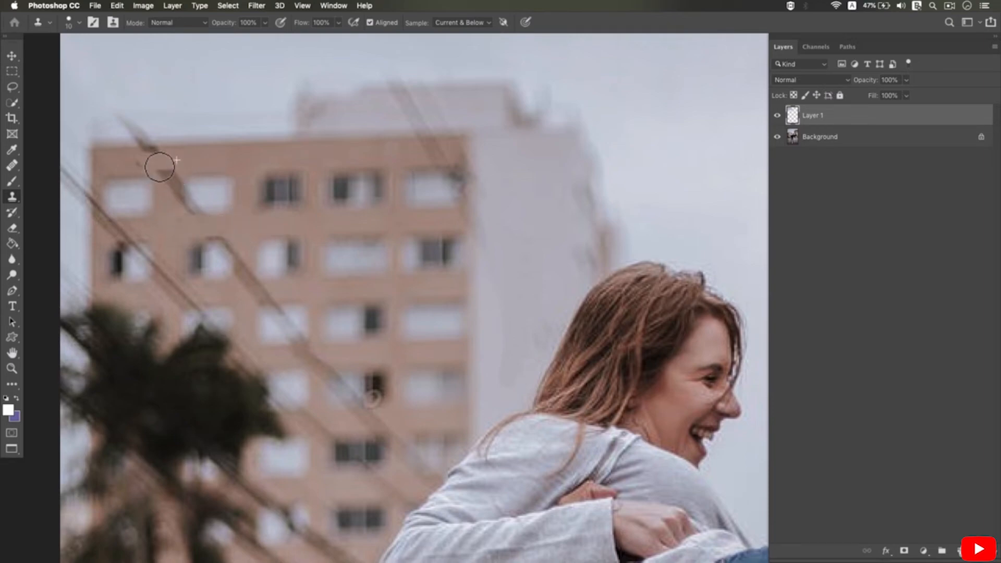
Reduce the brush to 7 px and clone facade over the cable between the beige building's two top-left windows.
mouse_move(155, 165)
mouse_down()
mouse_move(141, 163)
mouse_move(161, 154)
mouse_move(143, 161)
mouse_move(183, 167)
mouse_move(172, 178)
mouse_move(179, 209)
mouse_up()
key(super+z)
key(super+z)
alt+click(119, 181)
key(bracketleft)
key(bracketleft)
key(bracketleft)
alt+click(184, 176)
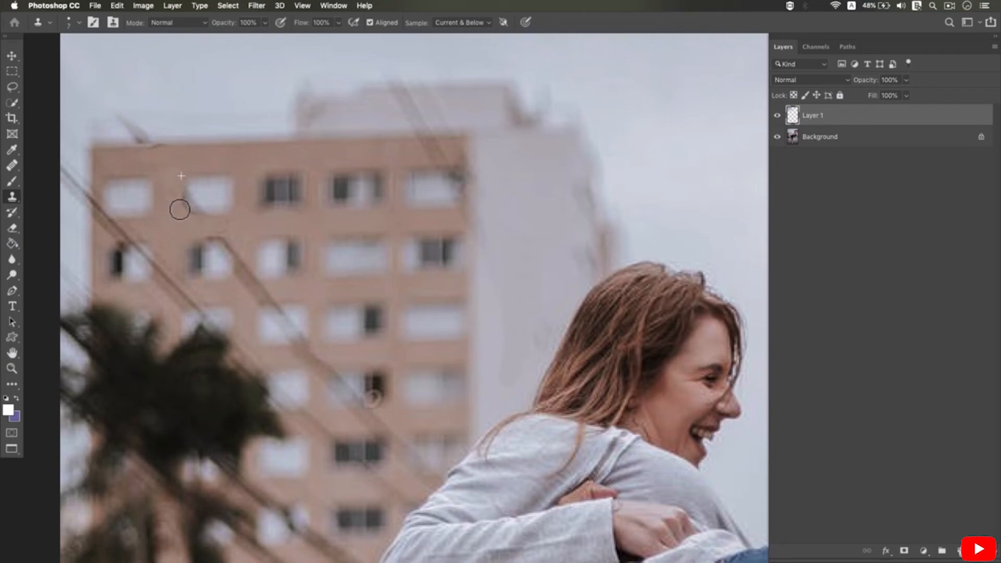
Clone sky over the wire end above the roof corner and clean wall over the cable on the upper block.
scroll(224, 193, left, 3)
scroll(224, 193, up, 1)
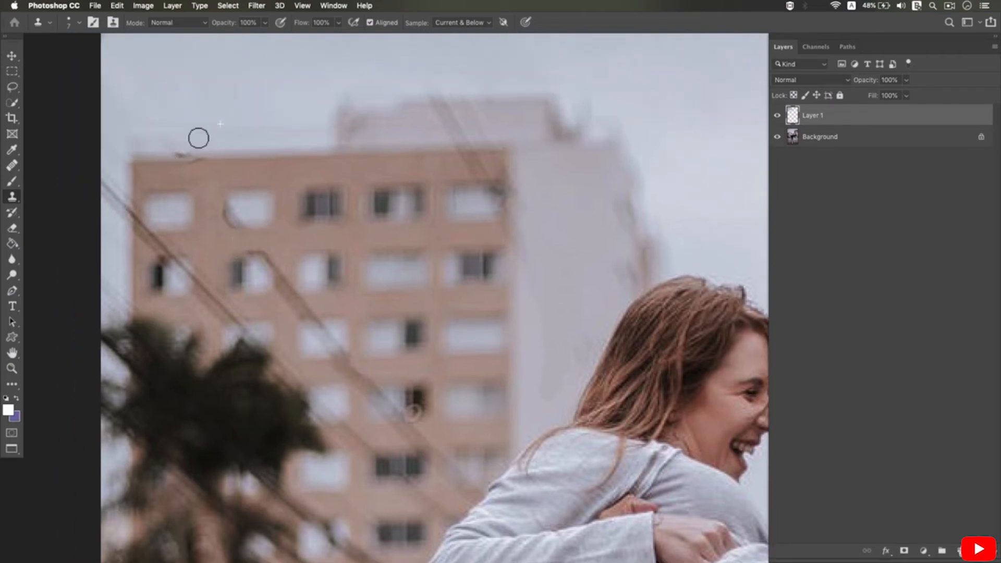
scroll(313, 198, right, 8)
scroll(313, 198, up, 2)
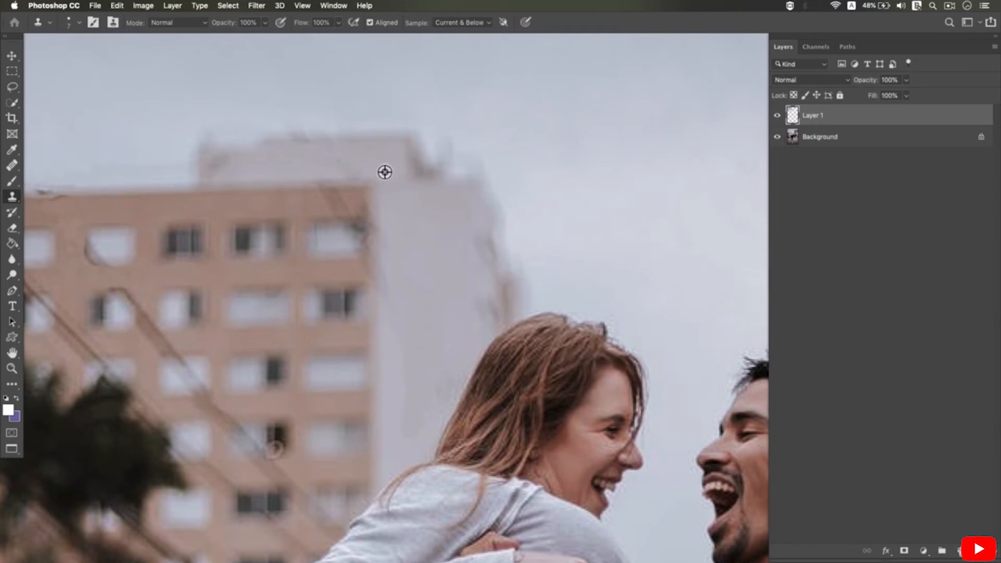
Rebuild the beige building's roof edge below the upper block from nearby samples, undoing misplaced strokes.
mouse_move(342, 181)
mouse_down()
mouse_move(363, 180)
mouse_move(309, 183)
mouse_move(358, 172)
mouse_move(363, 187)
mouse_move(278, 192)
mouse_move(310, 185)
mouse_move(237, 189)
mouse_move(264, 184)
mouse_move(240, 189)
mouse_move(212, 177)
mouse_up()
key(super+z)
key(super+z)
alt+click(284, 179)
alt+click(263, 170)
Lower the Clone Stamp opacity to 53% and blend the roof edge where the cable crossed it.
drag(264, 23, 238, 33)
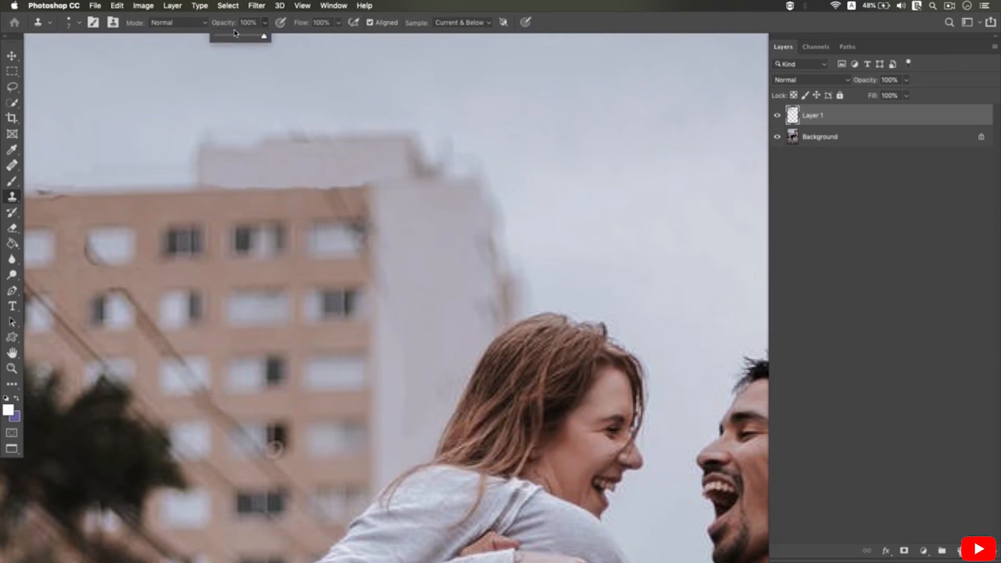
click(78, 22)
click(40, 166)
click(223, 188)
drag(224, 187, 344, 182)
key(super+z)
click(276, 197)
key(super+z)
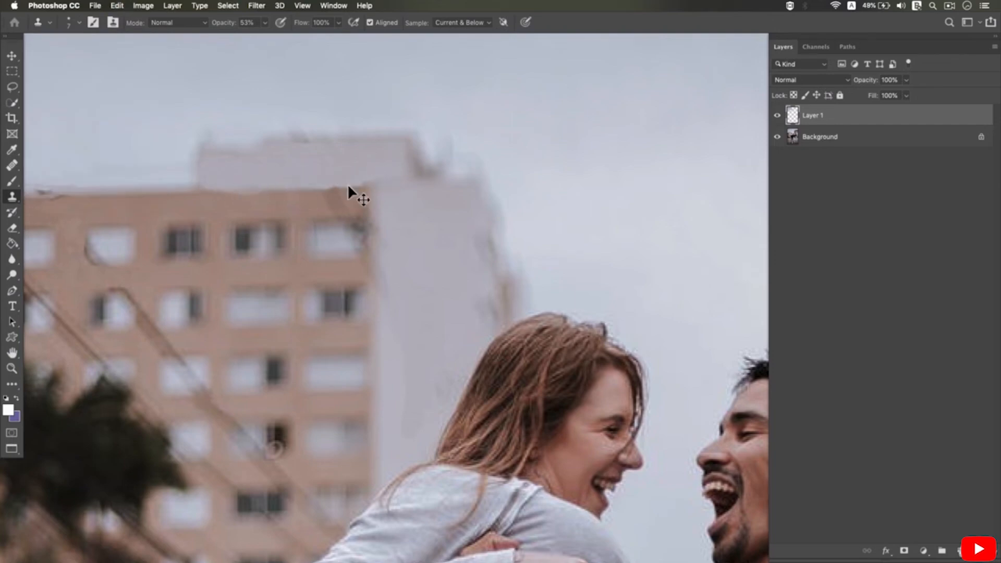
Clone over the remaining cable traces on the beige building's upper block and roofline.
scroll(390, 223, down, 5)
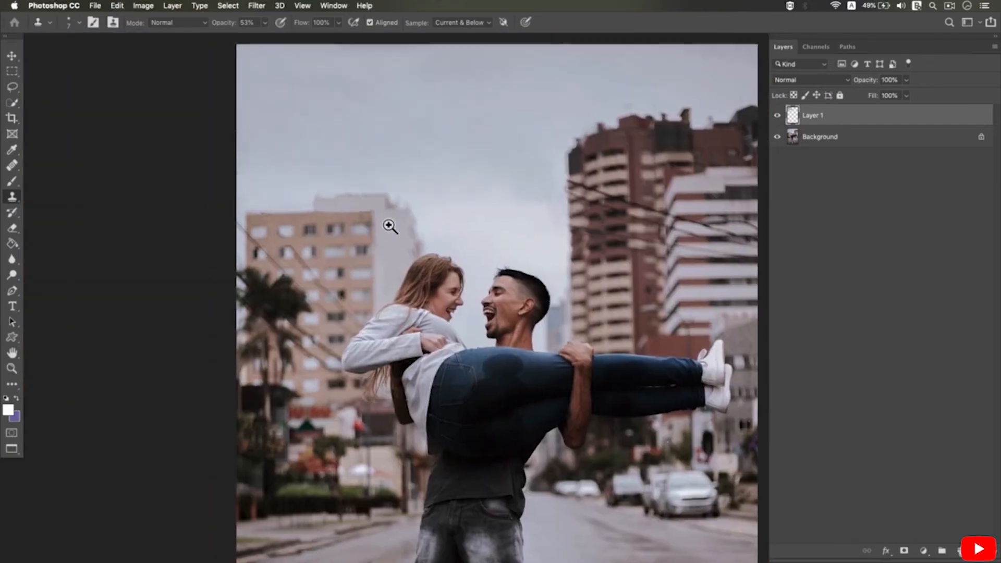
drag(389, 225, 417, 225)
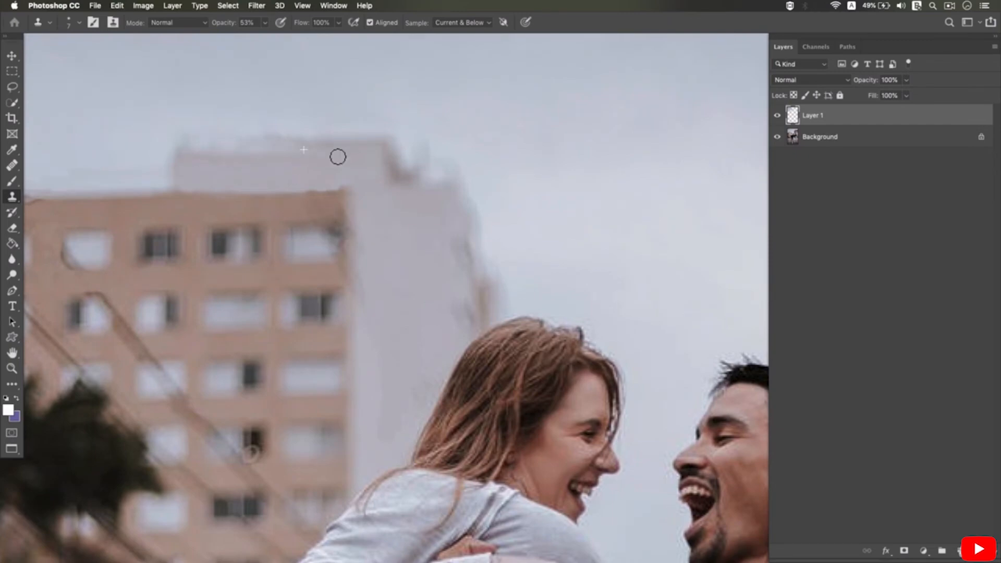
drag(332, 164, 288, 169)
drag(208, 200, 190, 199)
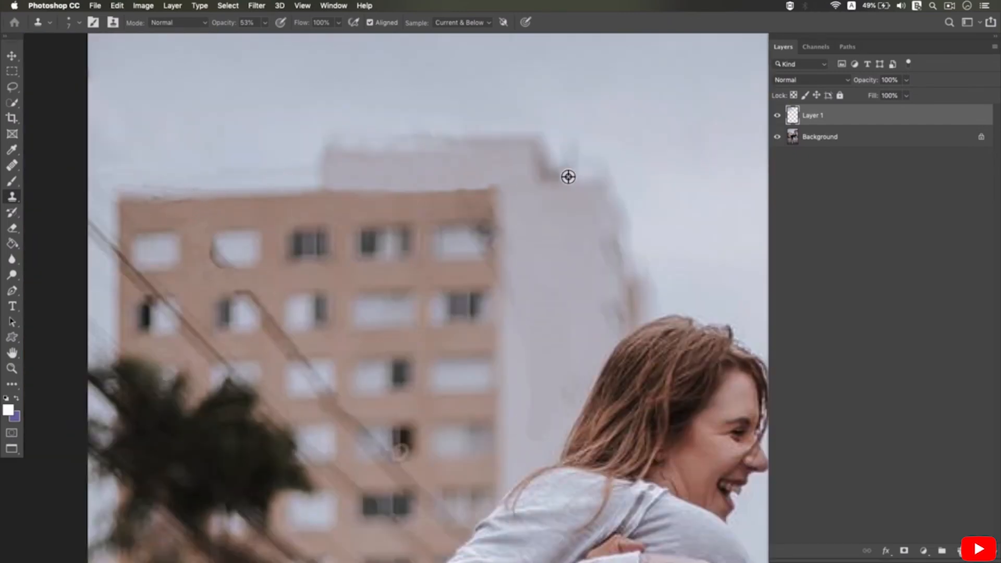
scroll(568, 176, down, 6)
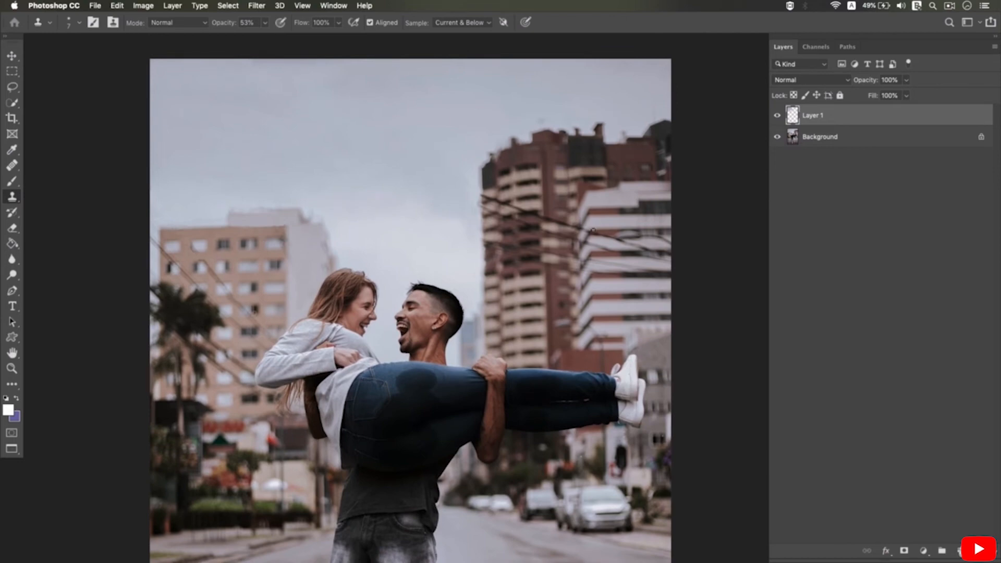
Set the Clone Stamp opacity to 89% and retouch the cable where the brown tower meets the white building.
key(8)
key(9)
scroll(573, 224, up, 3)
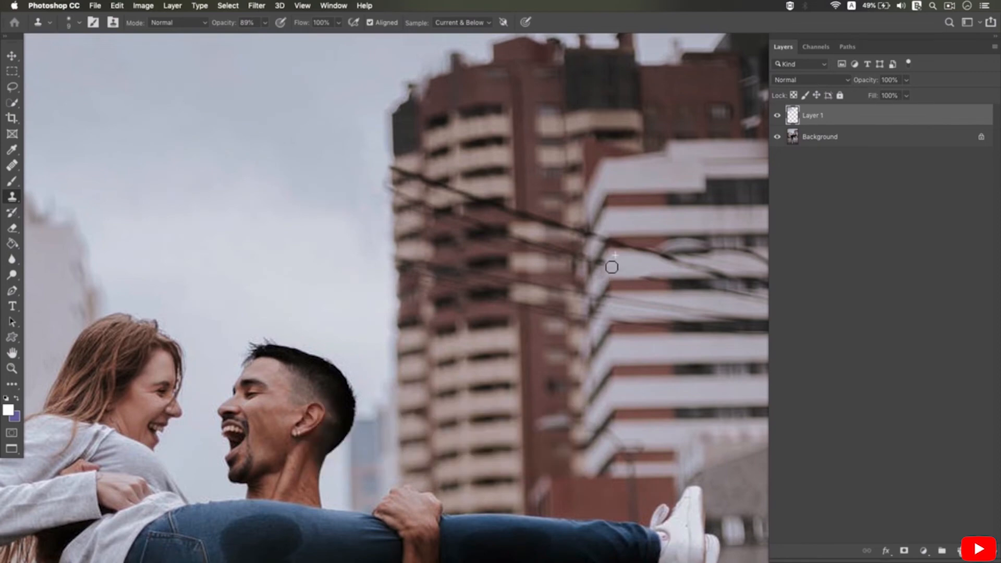
scroll(654, 272, up, 2)
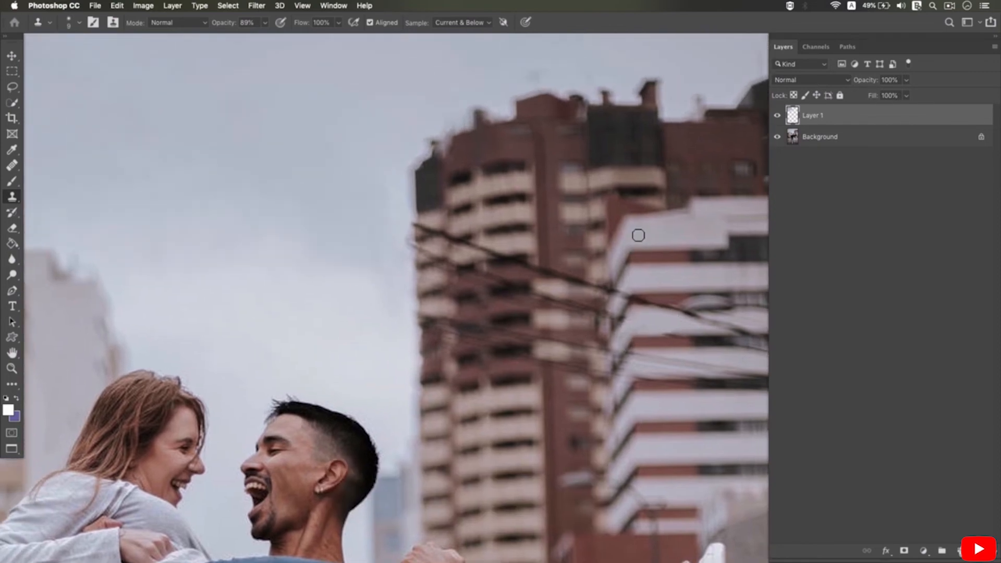
scroll(644, 225, down, 4)
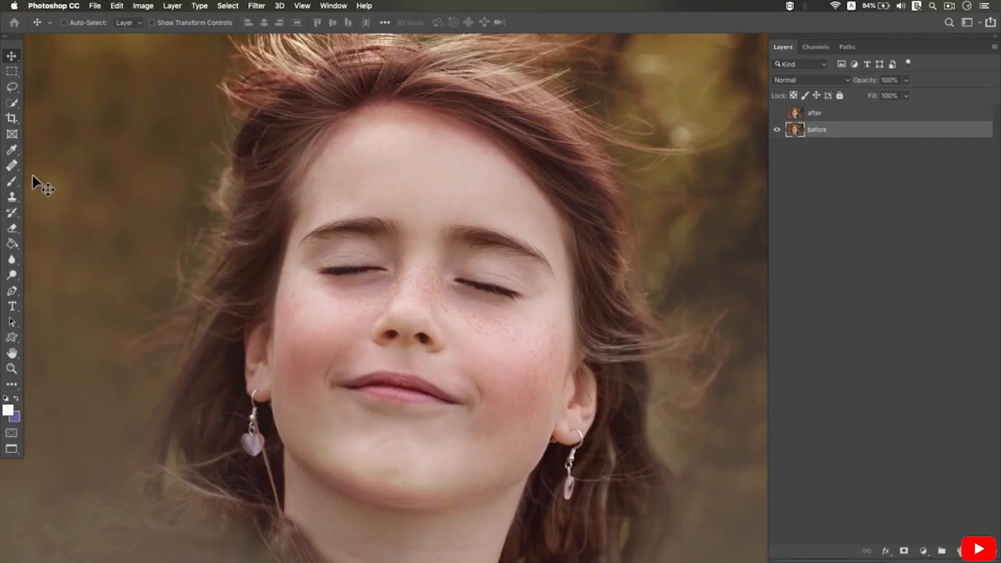
Activate the Clone Stamp tool on the portrait's before layer.
click(17, 199)
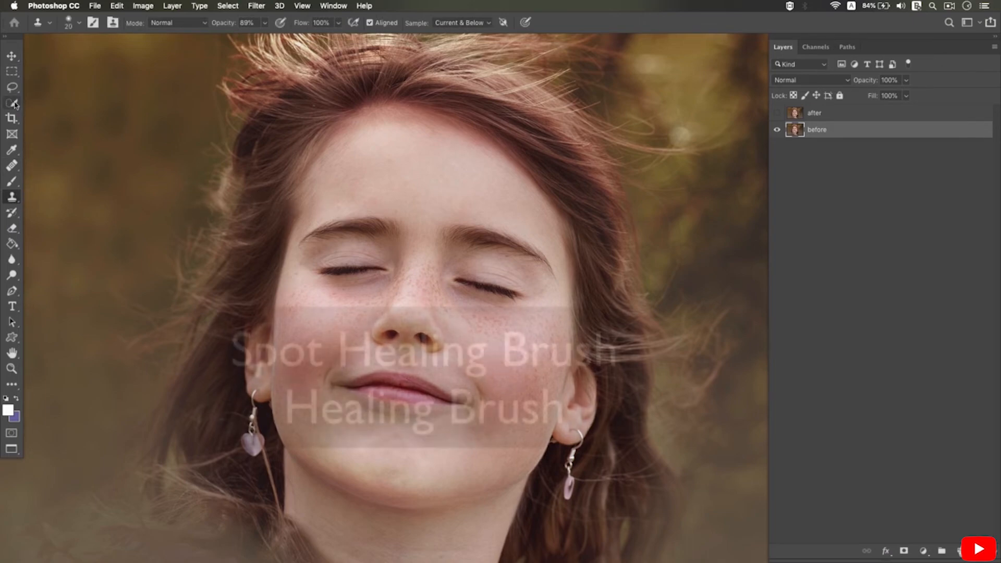
click(10, 181)
click(12, 162)
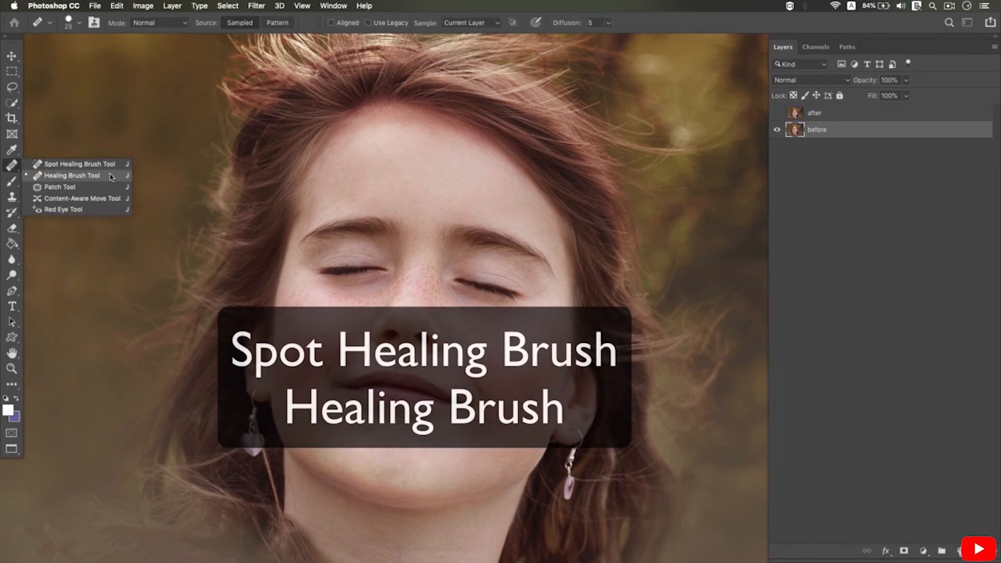
key(s)
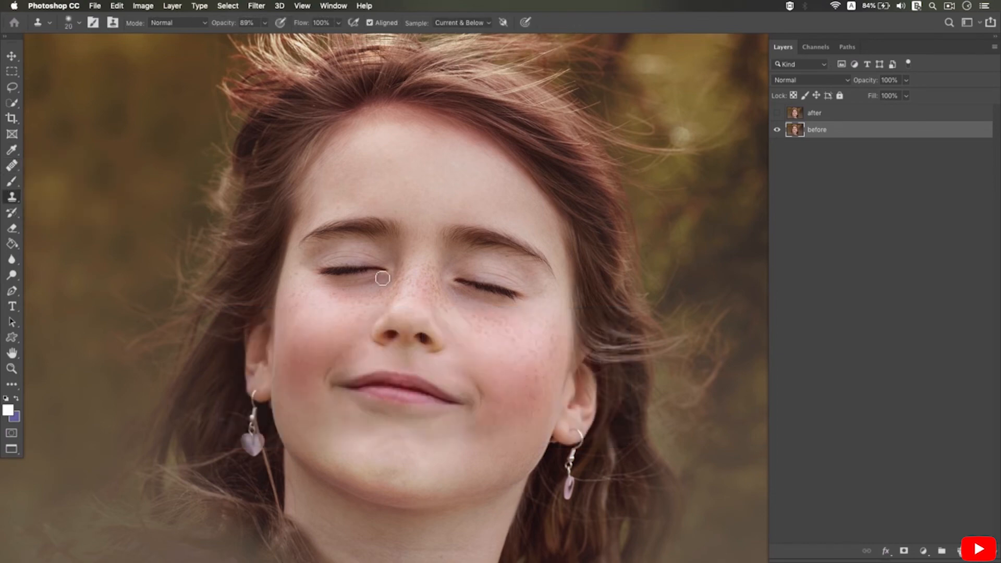
Try to cover the freckles on the cheek beside the nose with the Clone Stamp, and undo the strokes.
click(405, 330)
click(396, 305)
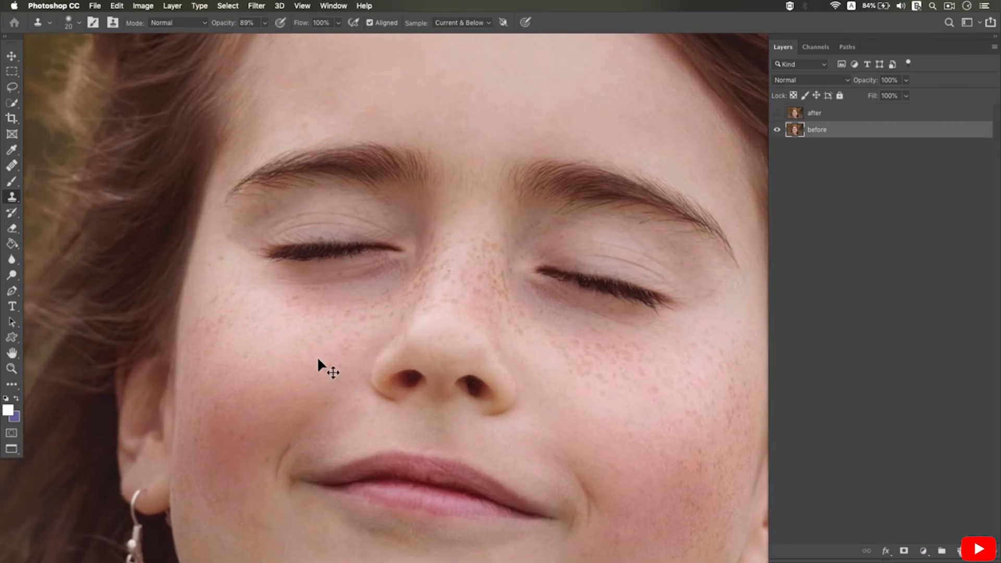
alt+click(367, 424)
mouse_move(346, 392)
mouse_down()
mouse_move(353, 355)
mouse_move(319, 348)
mouse_move(321, 334)
mouse_move(371, 330)
mouse_up()
key(super+z)
alt+click(286, 339)
alt+click(298, 319)
drag(294, 324, 347, 338)
key(super+z)
key(super+z)
key(super+z)
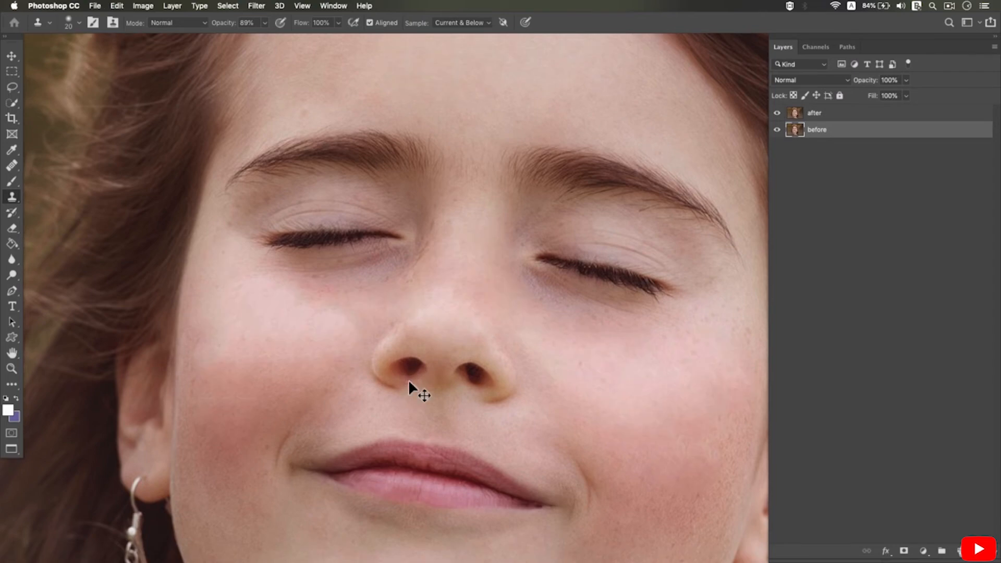
key(super+z)
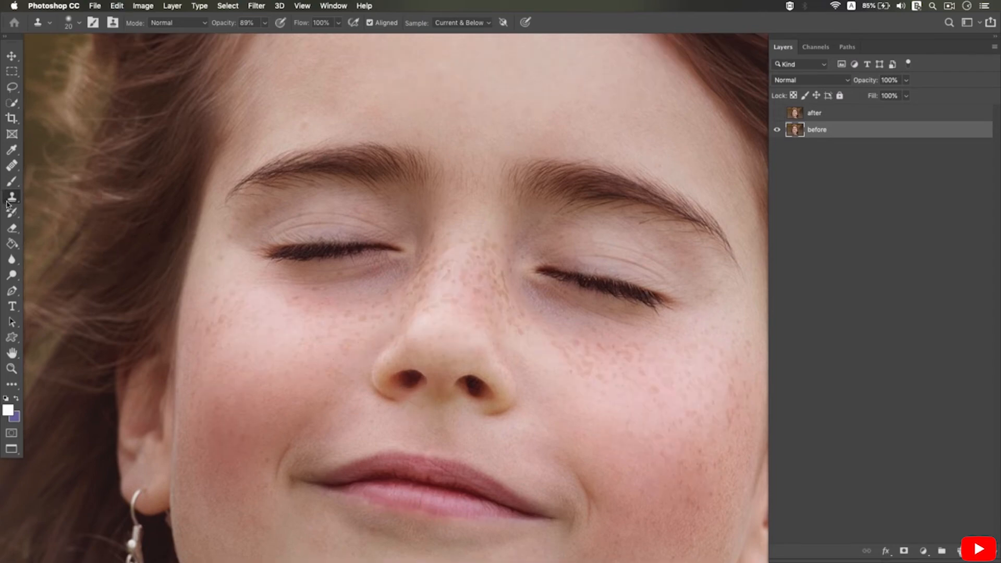
Activate the Spot Healing Brush on the before layer and reduce the brush size to 10 pixels.
click(12, 166)
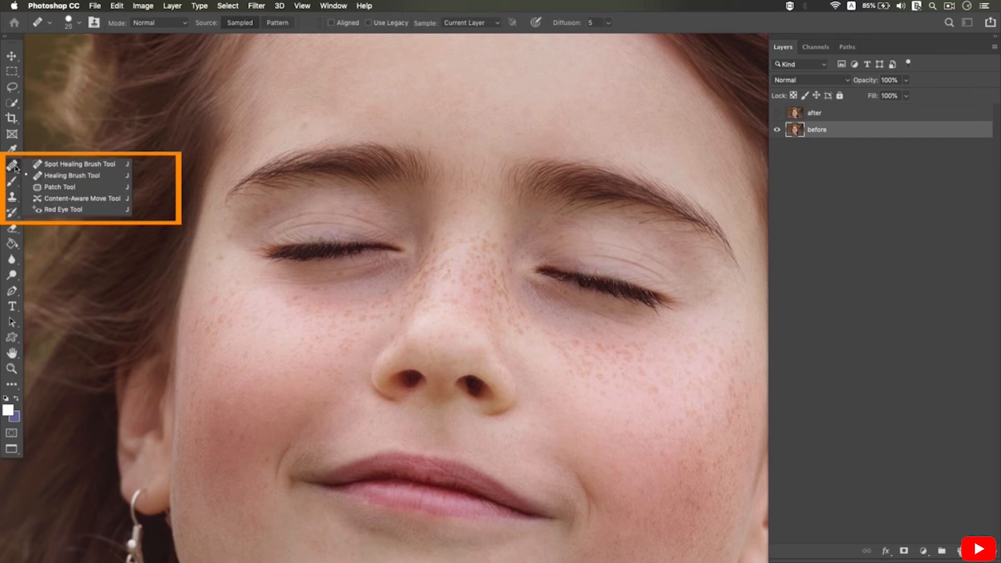
click(81, 165)
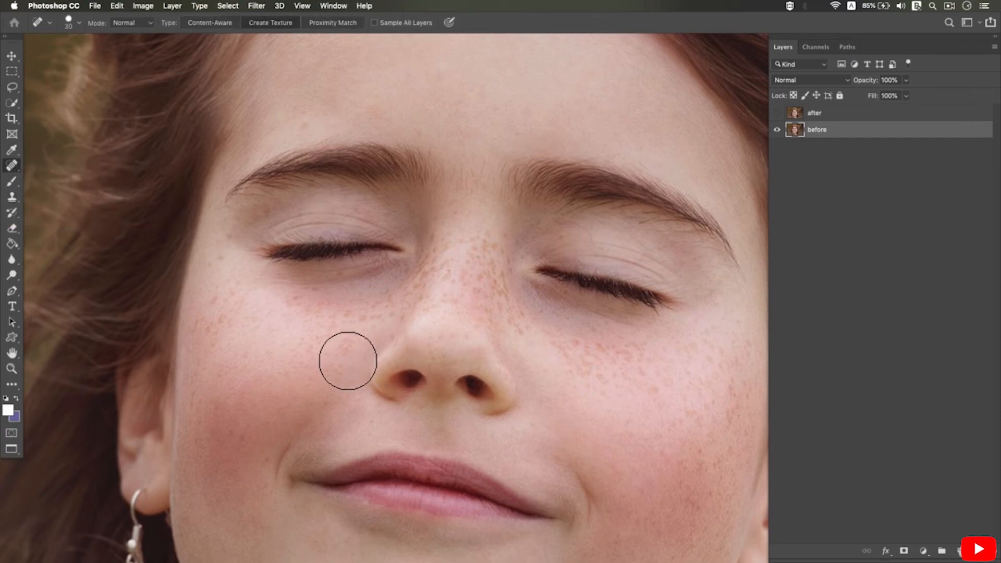
key(bracketleft)
key(bracketleft)
key(bracketleft)
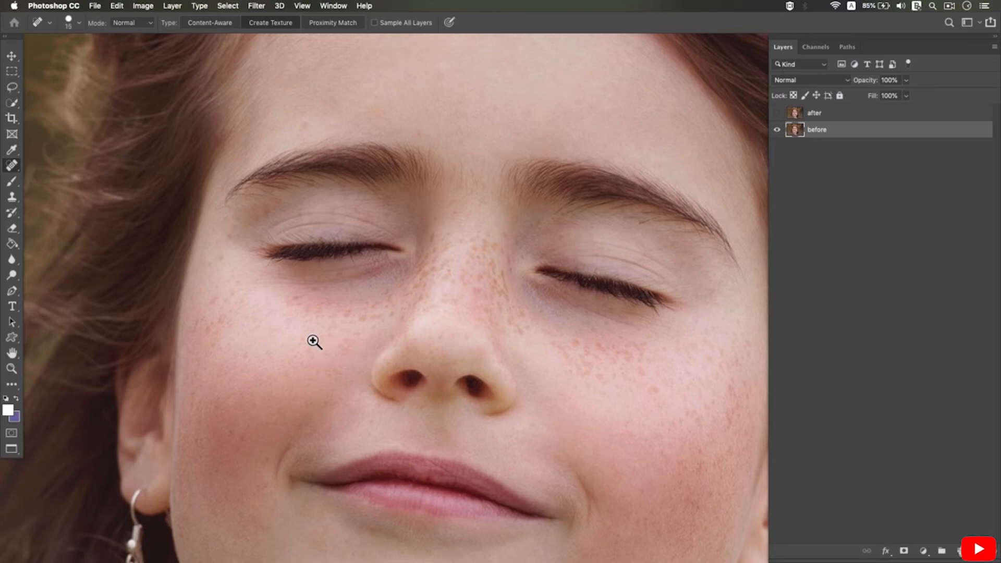
super+click(314, 342)
key(bracketleft)
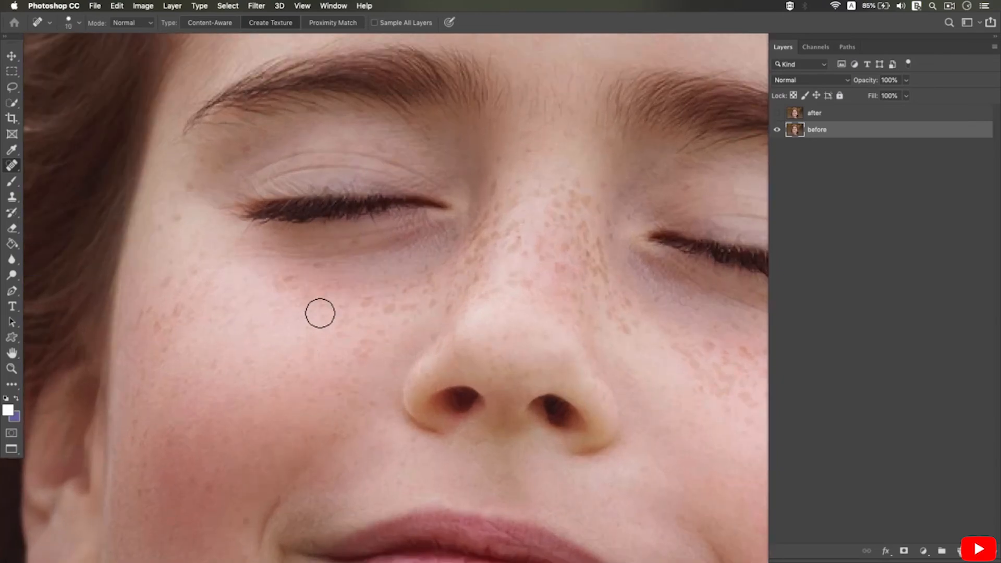
Heal freckles on the cheek and beside the nose, and try to sample a source with the Spot Healing Brush.
click(369, 314)
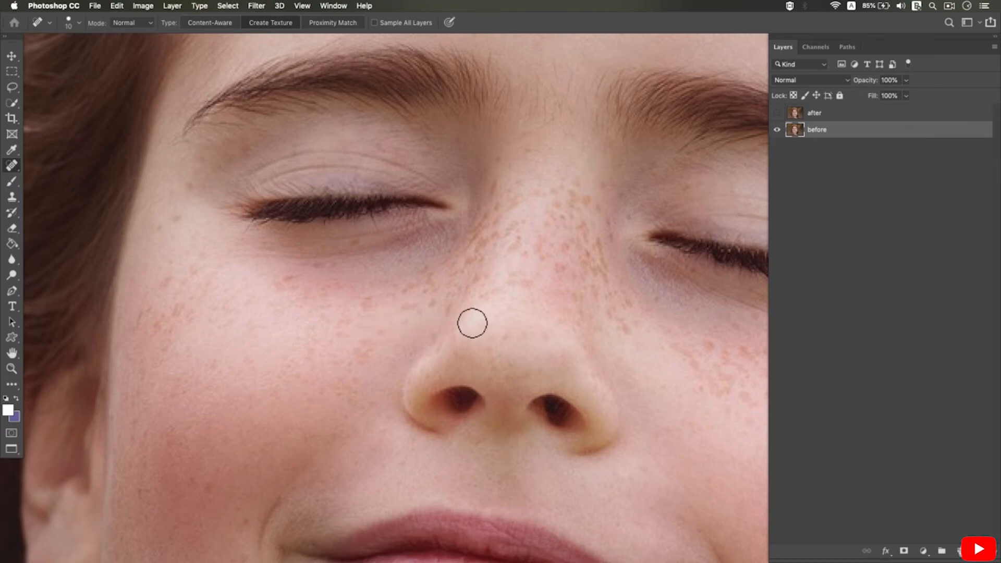
click(485, 281)
click(204, 289)
alt+click(254, 327)
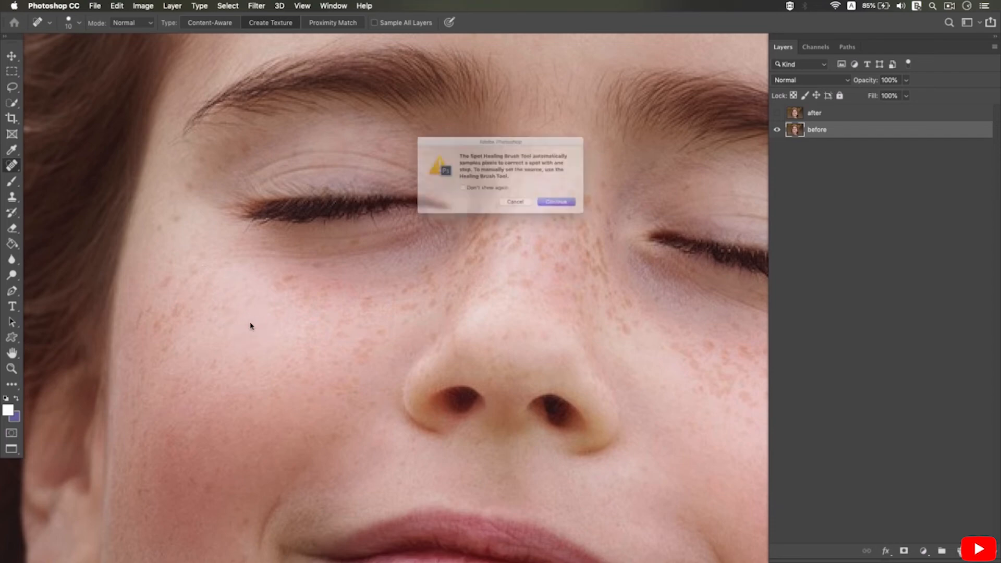
click(522, 210)
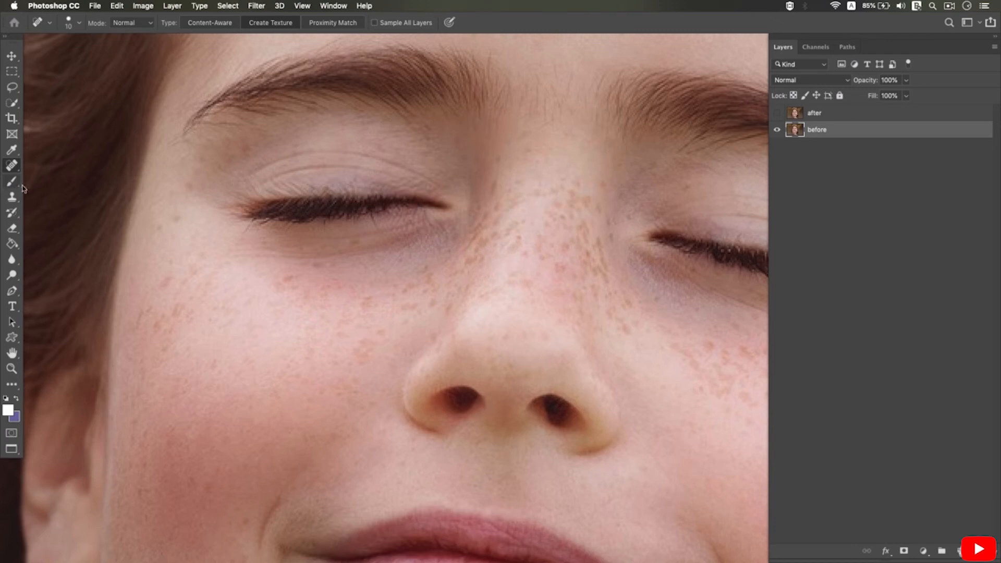
Remove more freckles from the outer cheek and from the area next to the nostril.
click(196, 274)
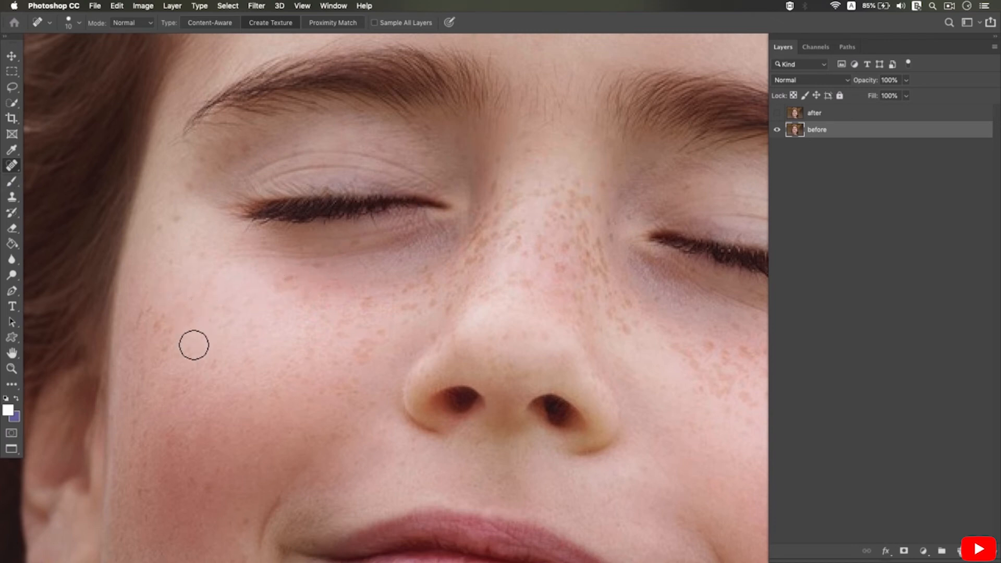
click(390, 343)
click(353, 338)
drag(370, 355, 297, 374)
Reduce the Spot Healing Brush size to 7 pixels and heal freckles on the middle of the nose.
super+click(469, 283)
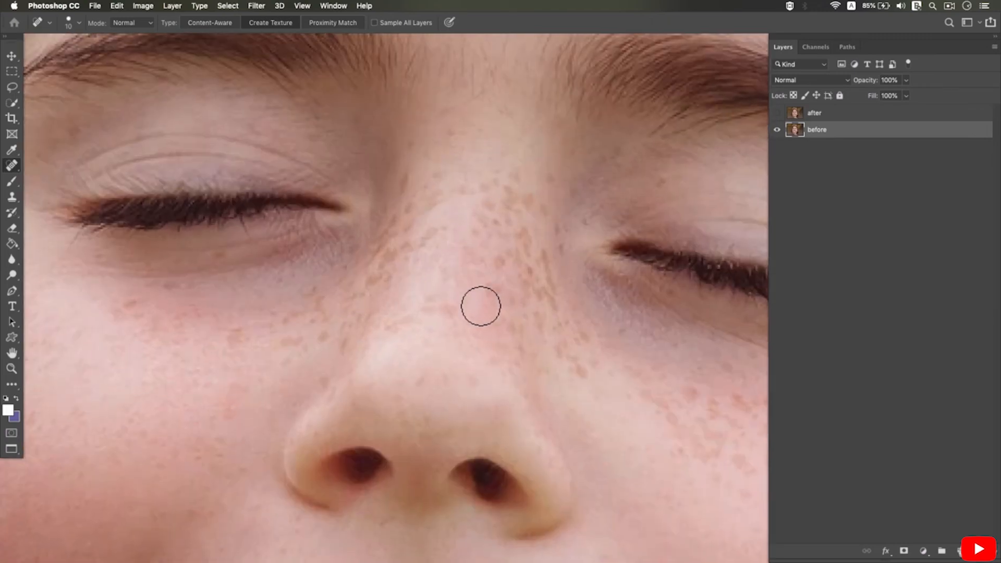
key(bracketleft)
key(bracketleft)
click(440, 313)
click(416, 318)
key(bracketleft)
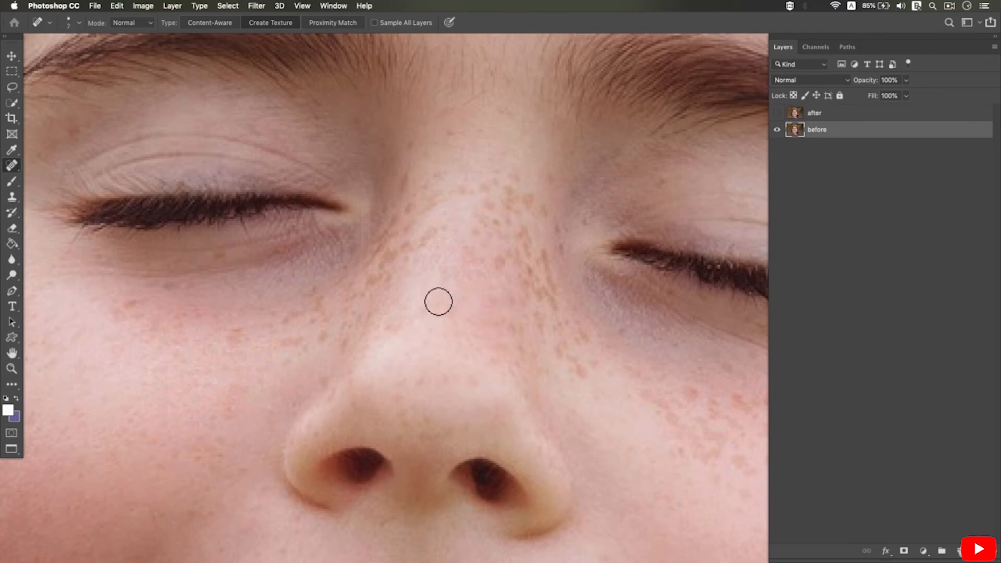
Heal the freckles down the side of the nose and where the nose meets the cheek.
alt+click(479, 334)
alt+click(480, 334)
drag(484, 282, 464, 315)
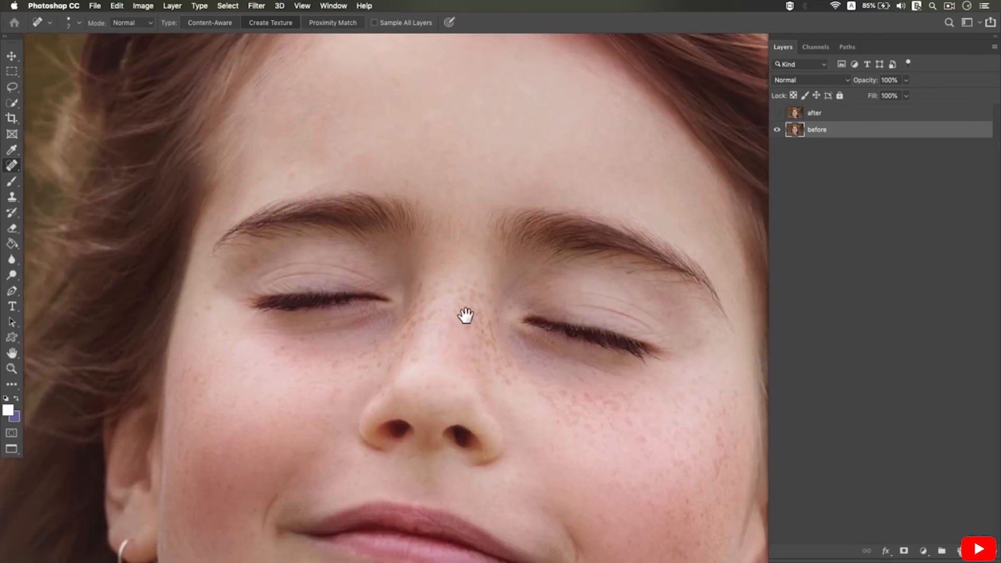
super+click(503, 376)
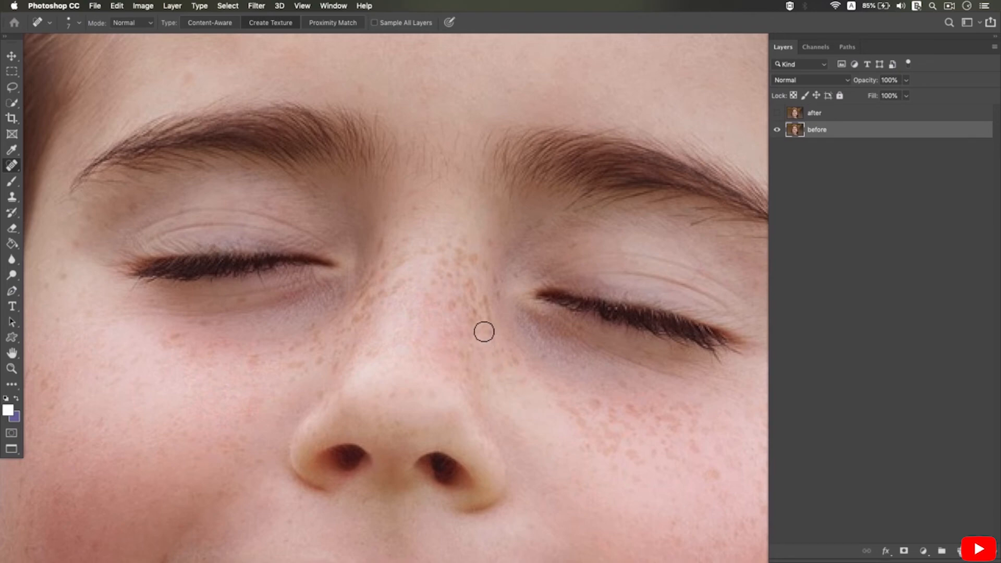
mouse_move(475, 280)
mouse_down()
mouse_move(469, 307)
mouse_move(492, 360)
mouse_up()
alt+click(466, 364)
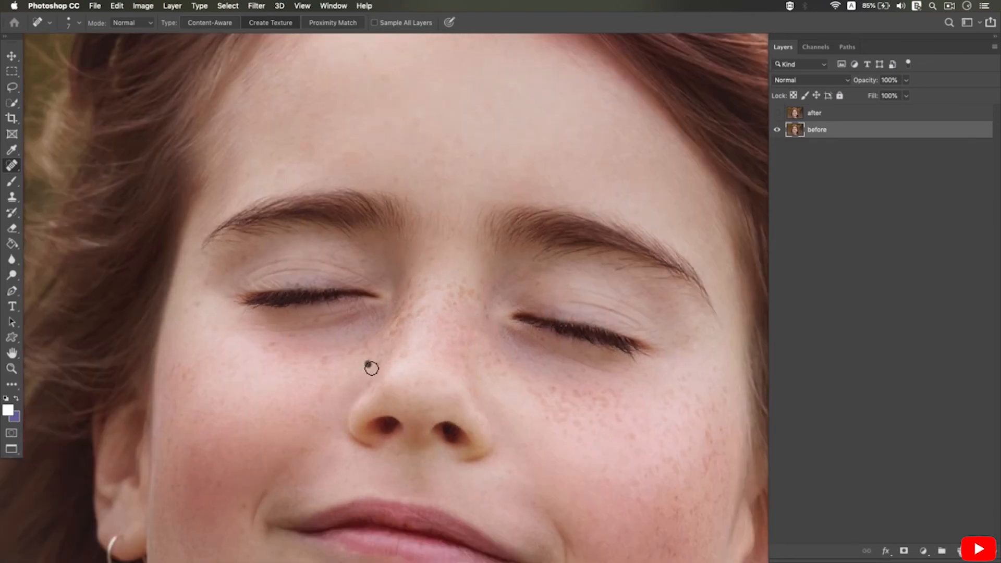
click(371, 368)
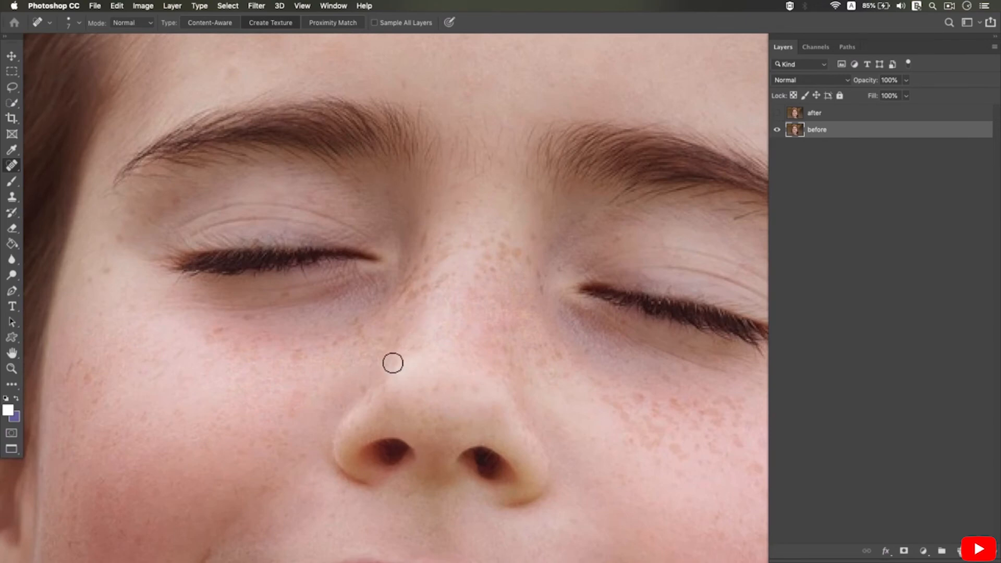
Heal freckles on the cheek below the closed eye on the right half of the face.
scroll(390, 366, left, 3)
scroll(390, 366, up, 1)
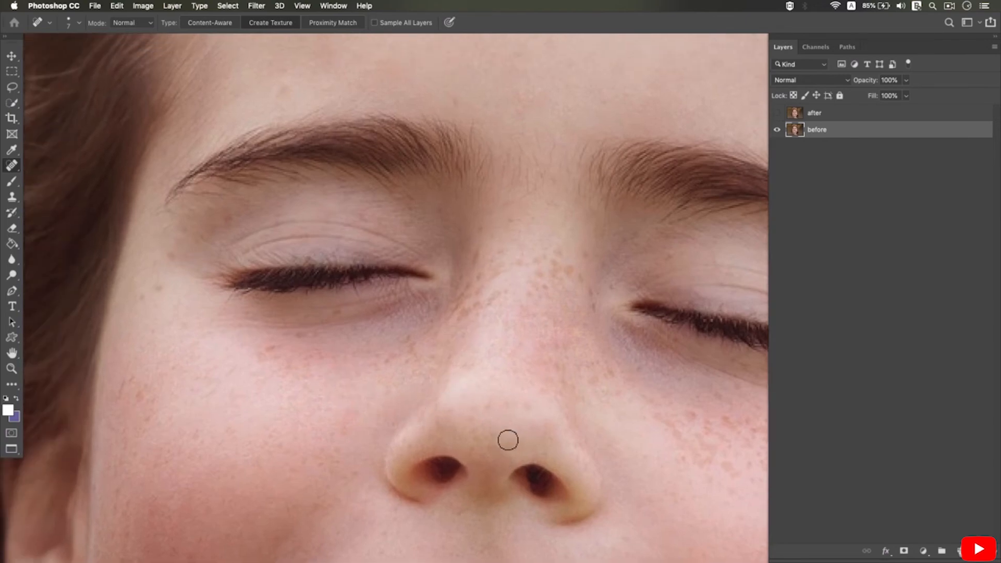
scroll(326, 183, up, 2)
scroll(325, 183, left, 1)
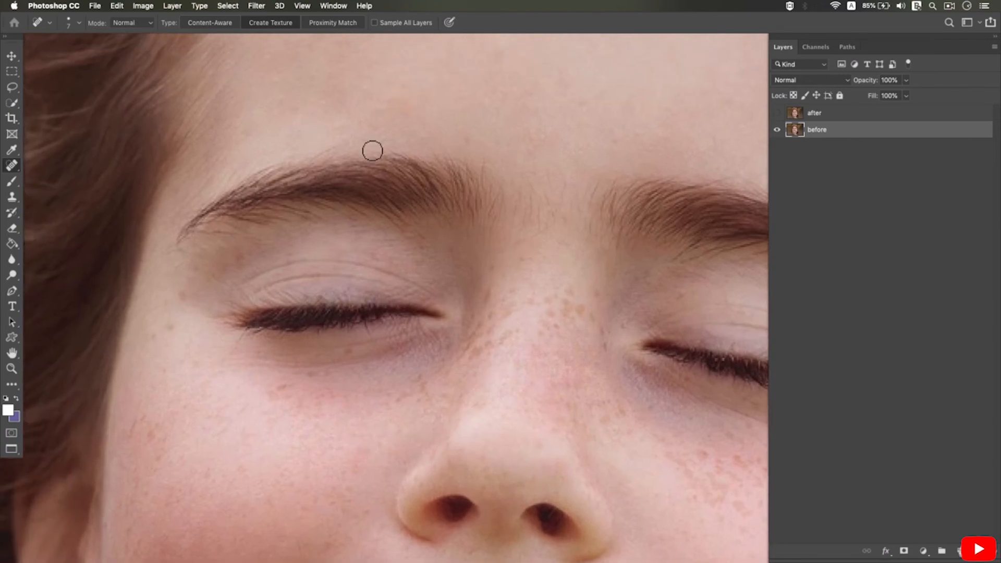
scroll(372, 151, right, 7)
scroll(620, 459, down, 4)
scroll(620, 458, right, 4)
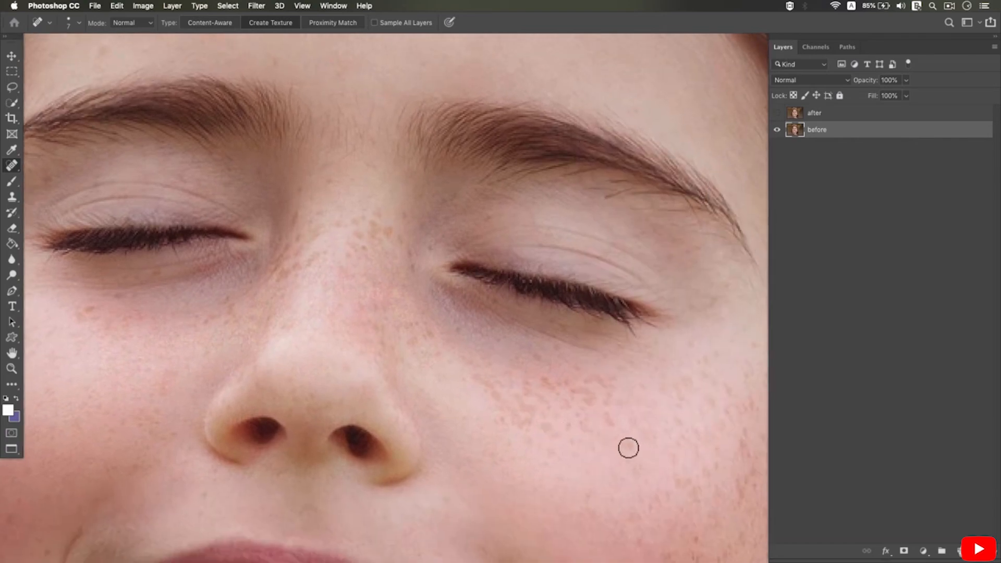
scroll(621, 300, down, 3)
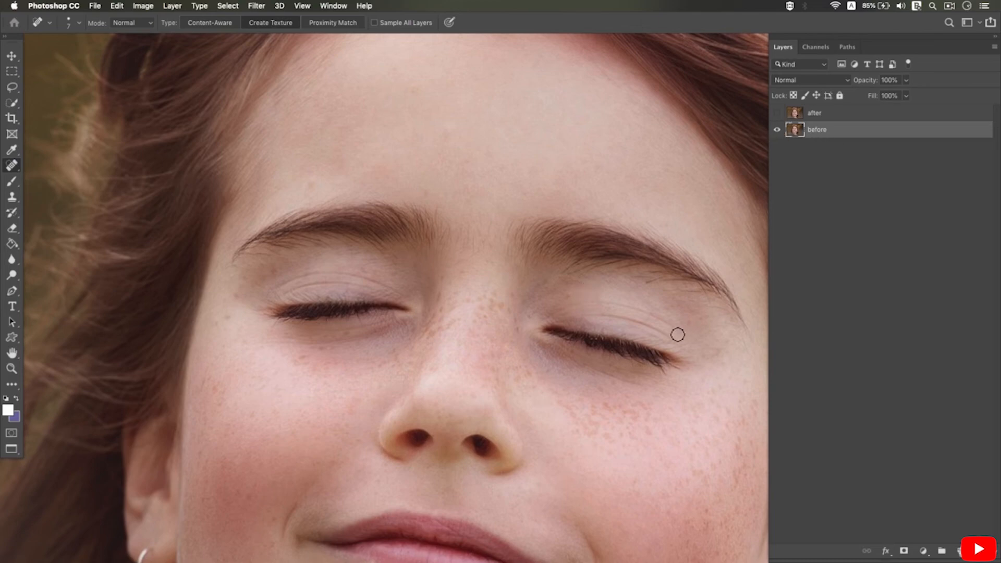
scroll(657, 445, up, 3)
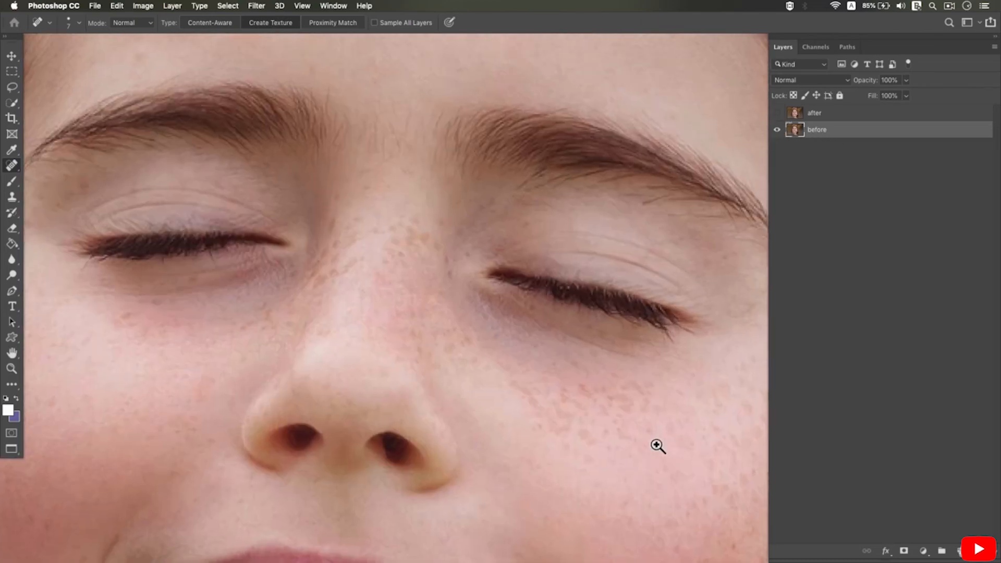
click(474, 421)
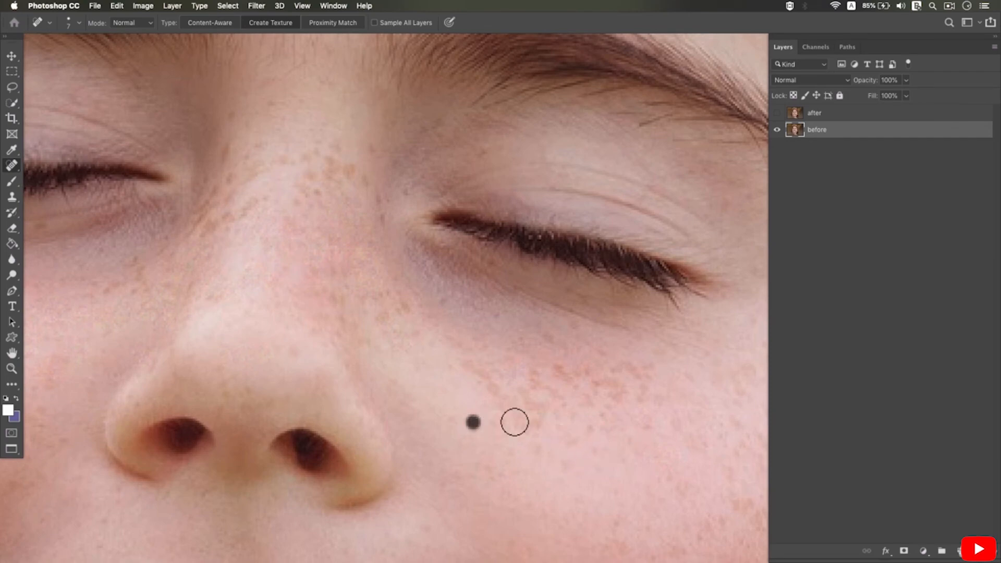
mouse_move(585, 434)
mouse_down()
mouse_move(517, 421)
mouse_move(579, 420)
mouse_up()
alt+click(494, 398)
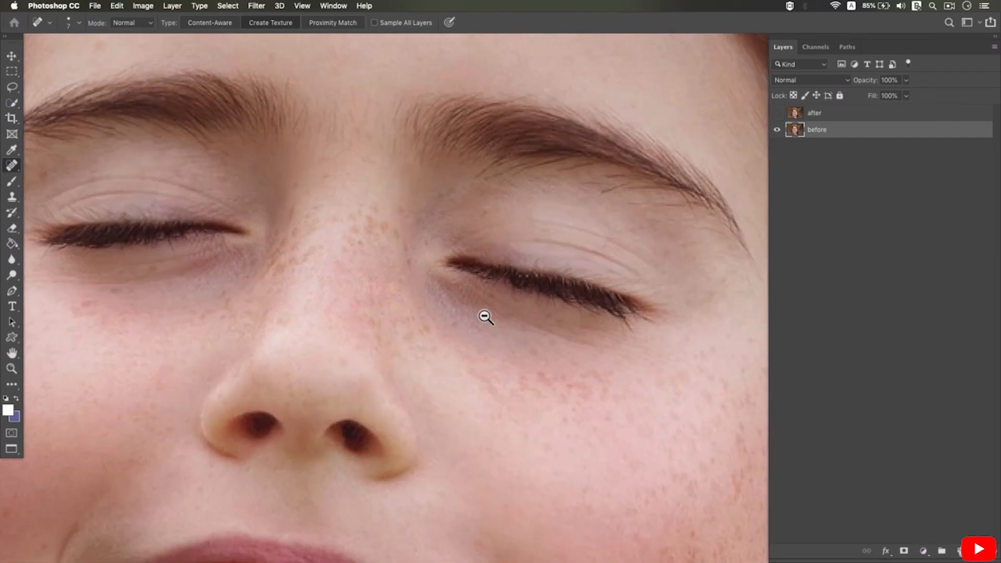
Compare the healed portrait with the finished retouch by showing and hiding the after layer.
alt+click(485, 315)
drag(483, 306, 525, 346)
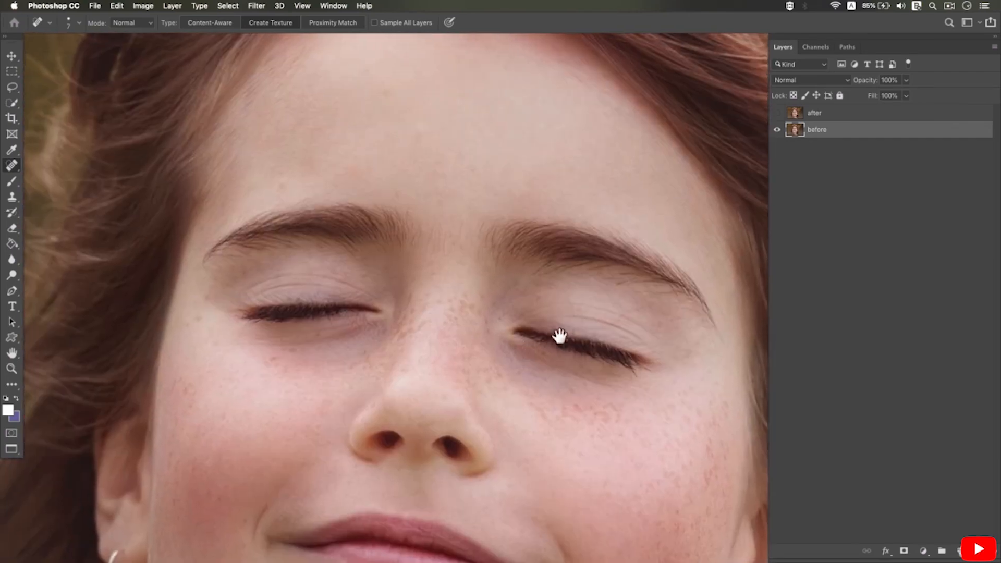
click(777, 112)
click(844, 117)
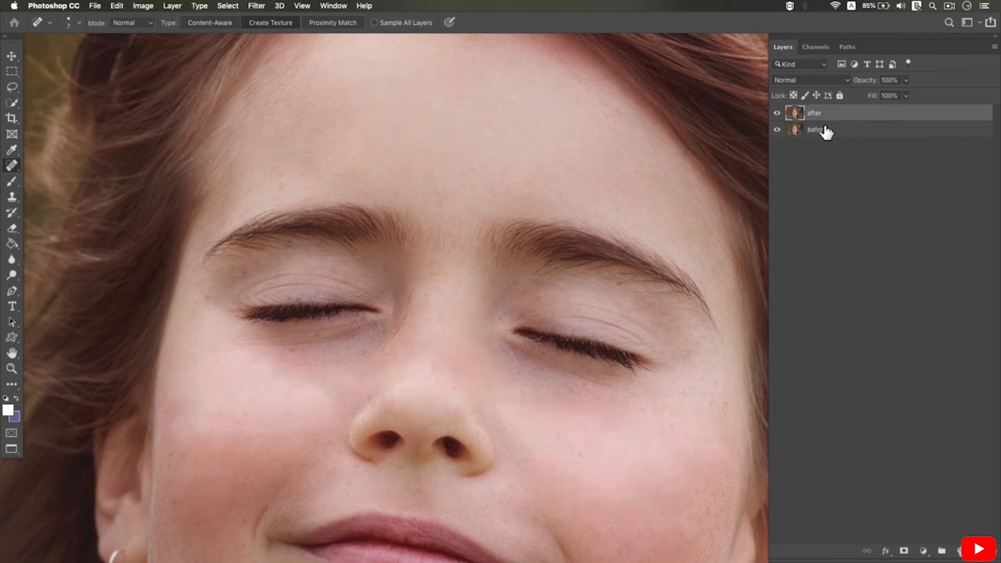
alt+click(594, 238)
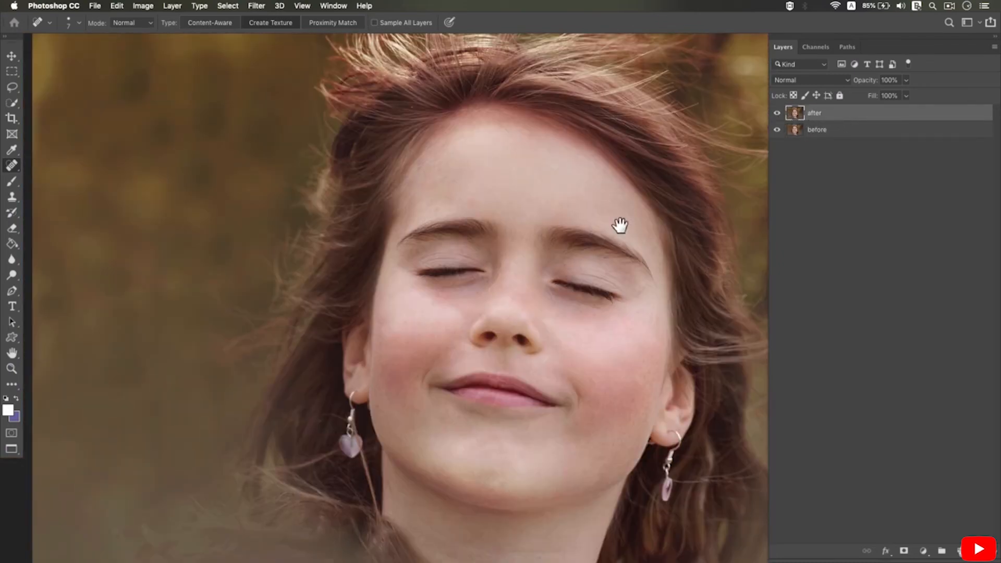
click(638, 197)
drag(639, 196, 654, 197)
click(777, 113)
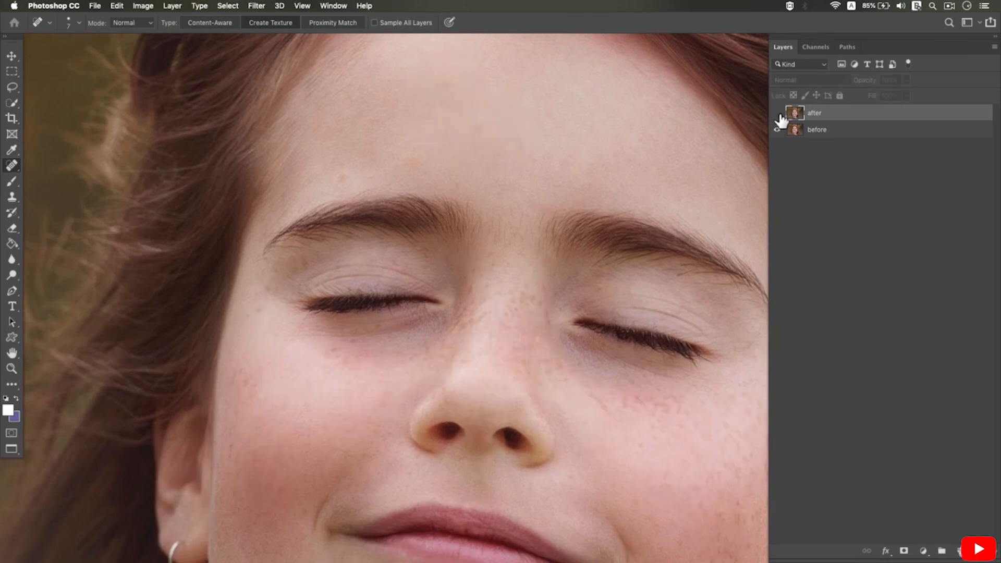
click(777, 113)
click(776, 112)
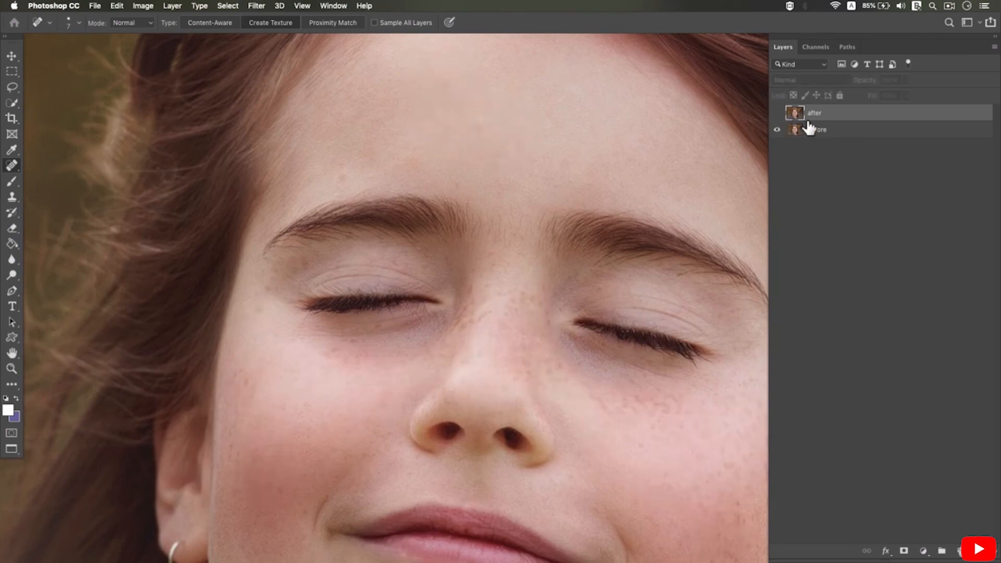
Select the before layer, activate the Healing Brush and reduce its brush size to 7 pixels for the freckles.
click(837, 135)
right_click(11, 165)
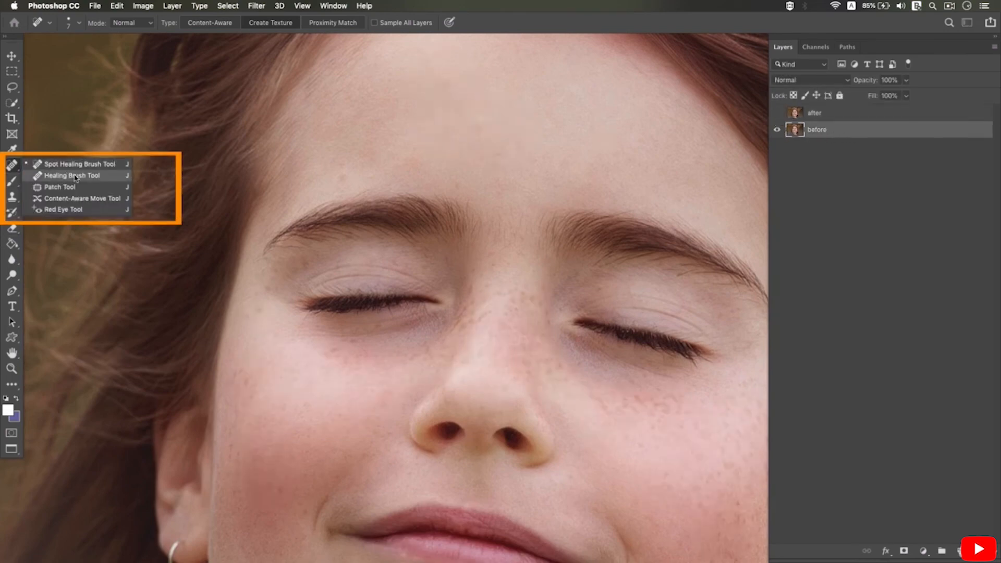
click(73, 176)
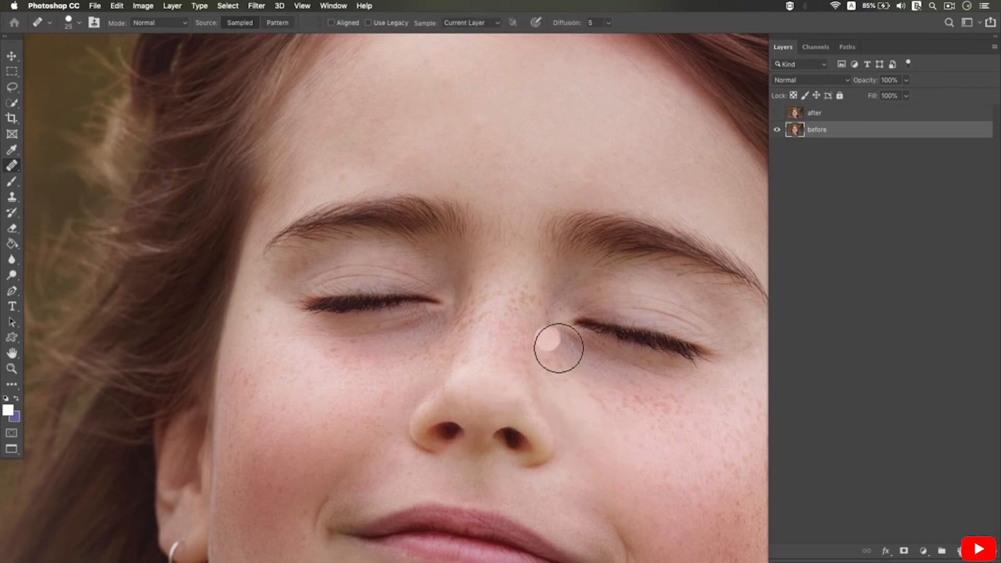
alt+scroll(547, 339, up, 5)
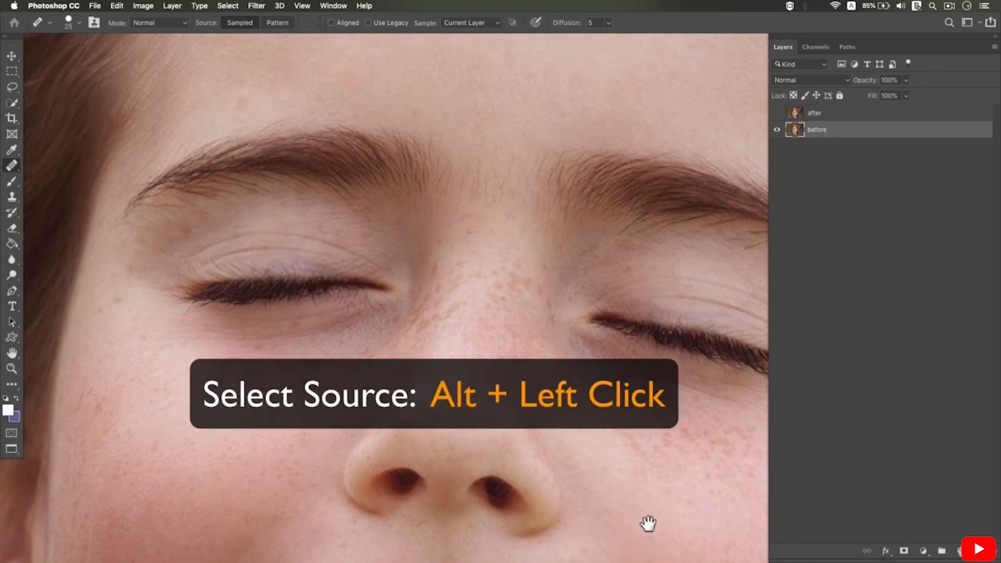
drag(648, 523, 577, 483)
key(bracketleft)
key(bracketleft)
key(bracketleft)
key(bracketleft)
key(bracketleft)
key(bracketleft)
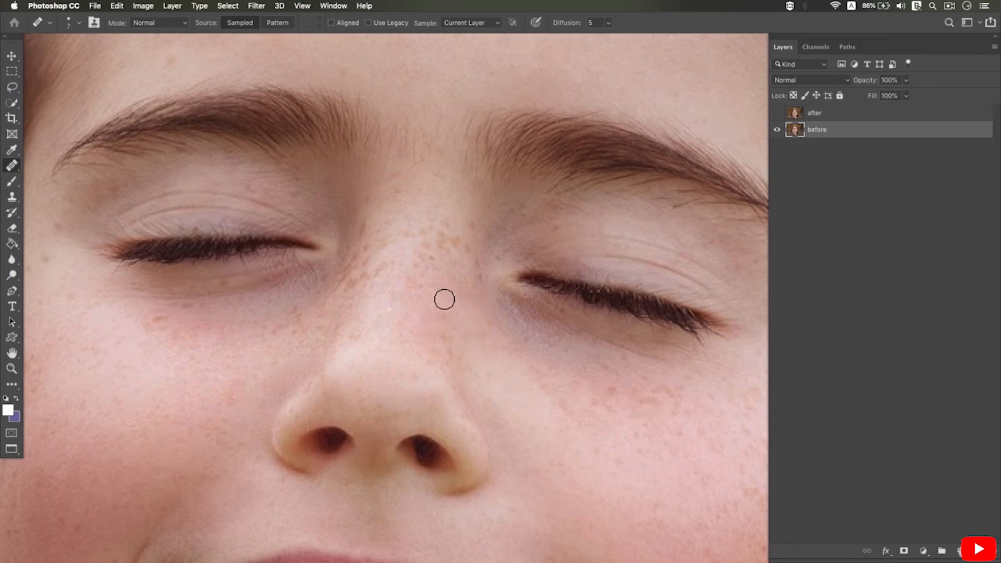
Heal the freckles on the bridge of the nose with clean skin sampled beside them.
alt+click(408, 292)
drag(410, 282, 384, 314)
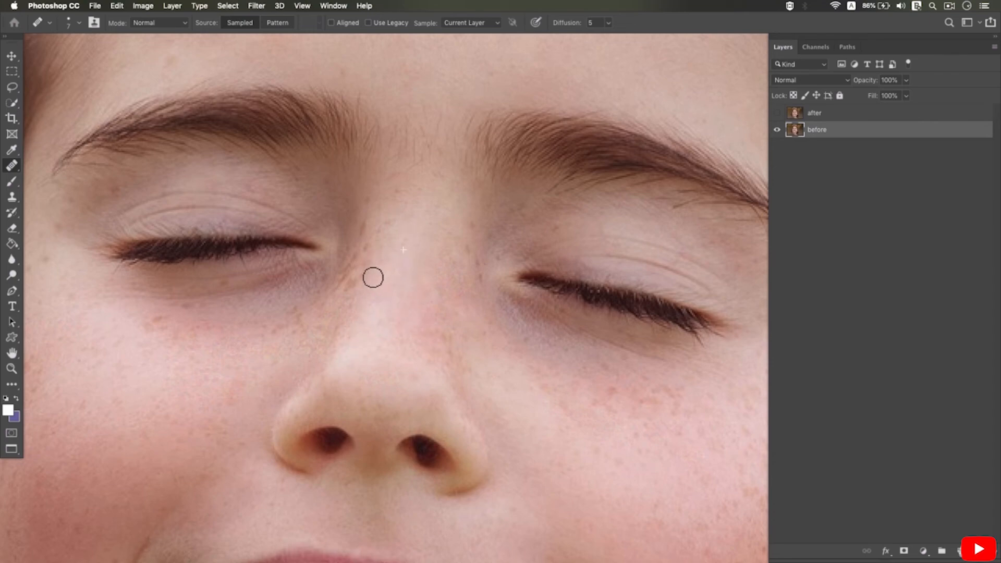
alt+super+click(420, 315)
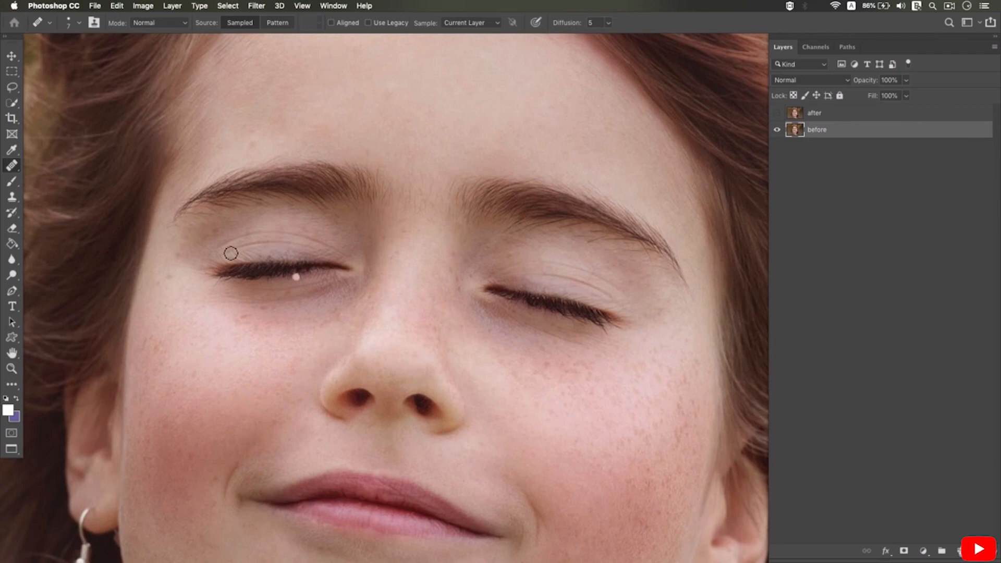
Clone the girl's face and hair onto the background at the photo's right edge using the Clone Stamp at 175 pixels.
drag(9, 194, 63, 198)
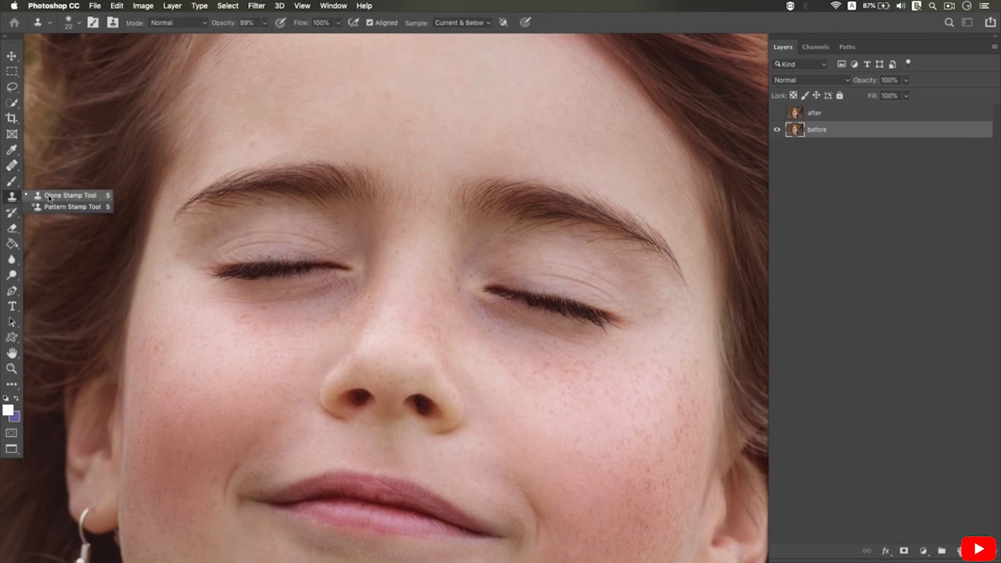
key(super+0)
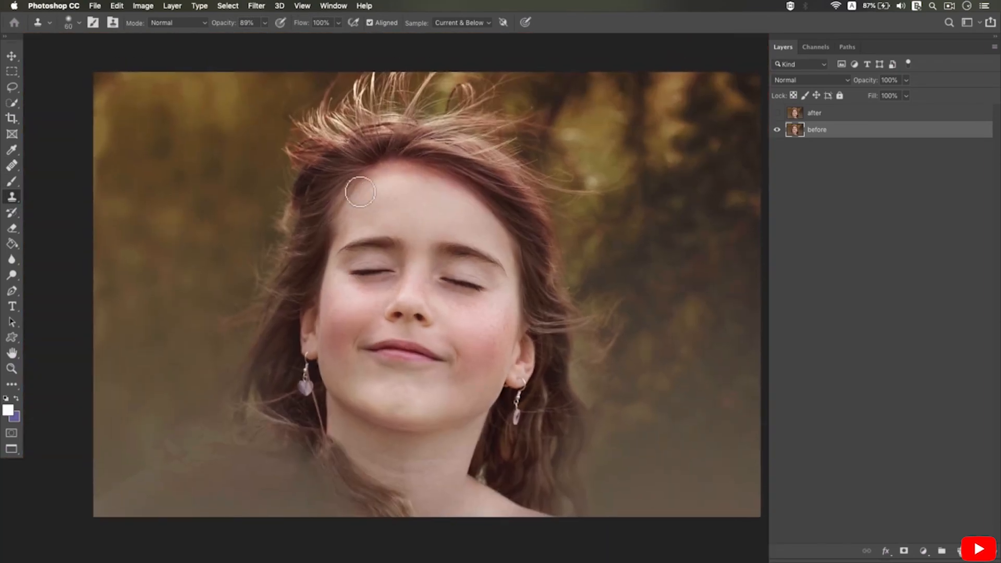
key(bracketright)
key(bracketright)
key(bracketright)
key(bracketright)
key(bracketright)
key(bracketright)
key(bracketright)
mouse_move(704, 202)
mouse_down()
mouse_move(697, 433)
mouse_move(768, 335)
mouse_move(727, 403)
mouse_move(761, 485)
mouse_up()
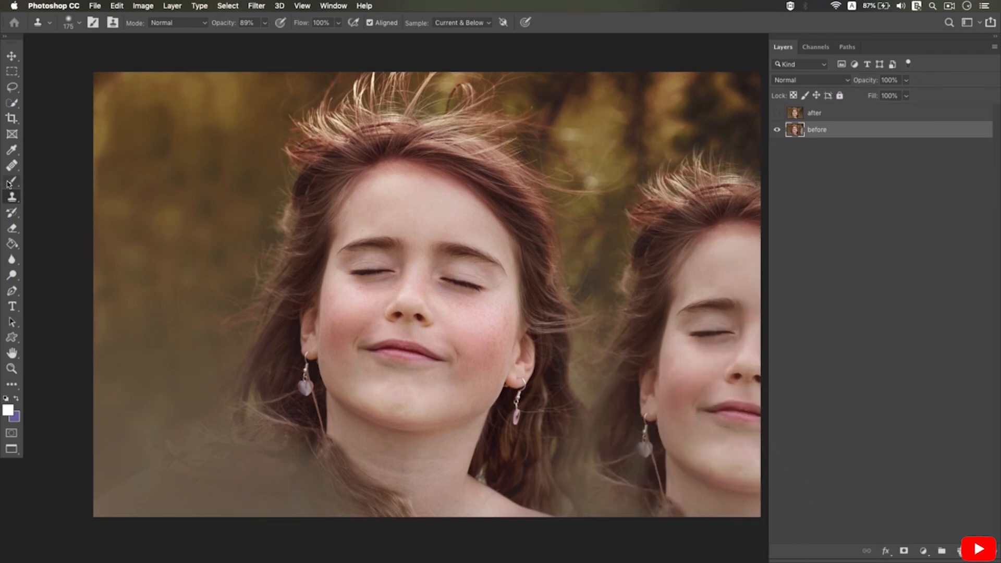
Paint a copy of the girl's face onto the background at the photo's left edge using the Healing Brush at 90 pixels.
right_click(11, 166)
click(57, 177)
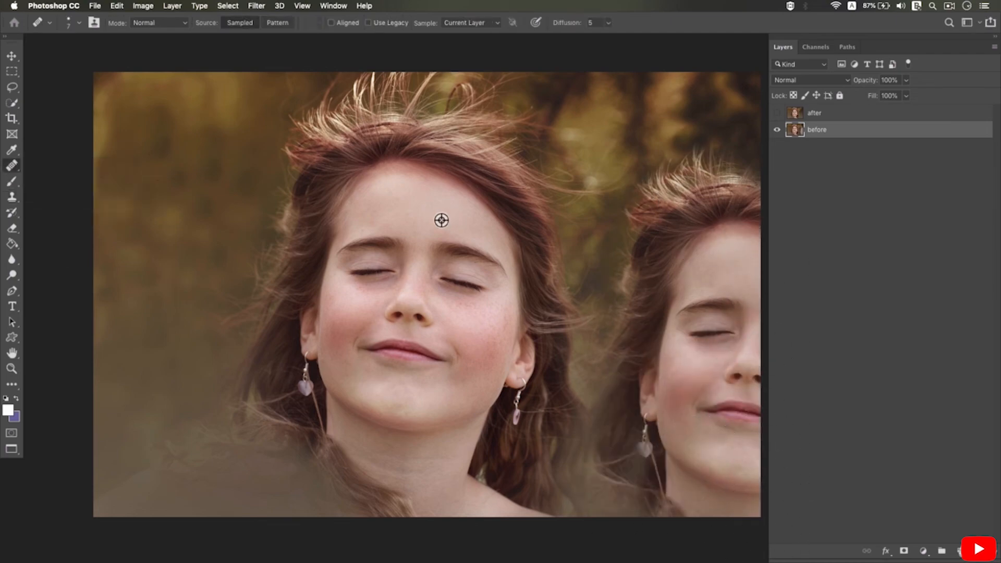
key(bracketright)
key(bracketright)
key(bracketright)
key(bracketright)
key(bracketright)
key(bracketright)
key(bracketright)
key(bracketright)
key(bracketright)
key(bracketright)
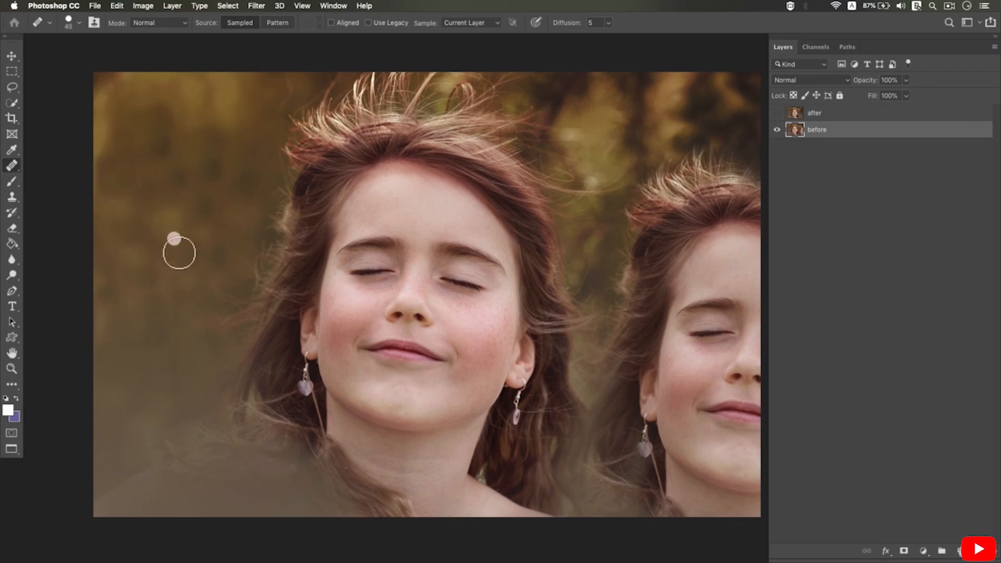
mouse_move(179, 246)
mouse_down()
mouse_move(141, 266)
mouse_move(192, 281)
mouse_move(177, 428)
mouse_move(183, 264)
mouse_move(201, 259)
mouse_move(163, 320)
mouse_move(161, 234)
mouse_move(194, 415)
mouse_move(96, 382)
mouse_move(96, 260)
mouse_move(121, 235)
mouse_up()
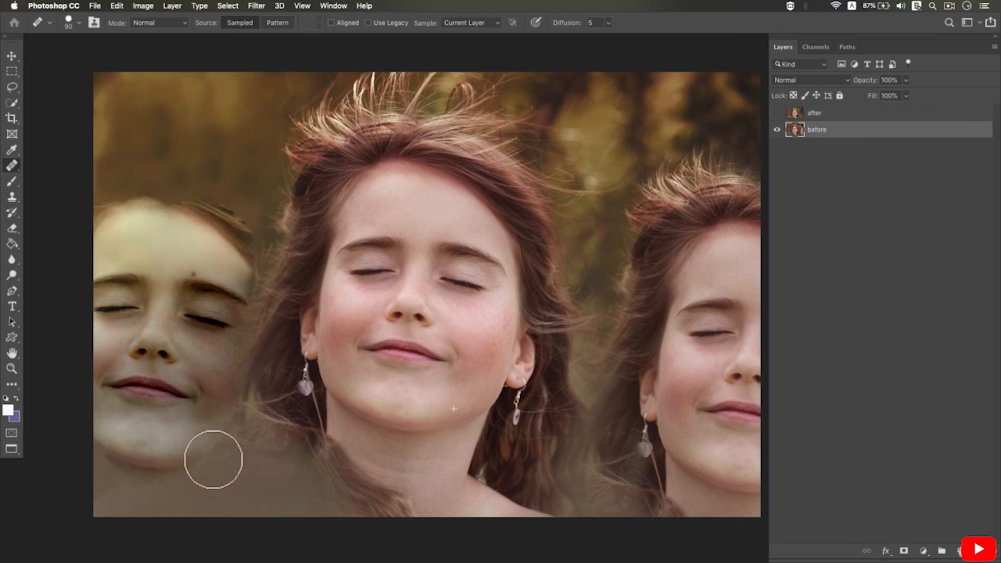
mouse_move(710, 408)
mouse_down()
mouse_move(693, 447)
mouse_move(681, 443)
mouse_up()
drag(715, 320, 699, 350)
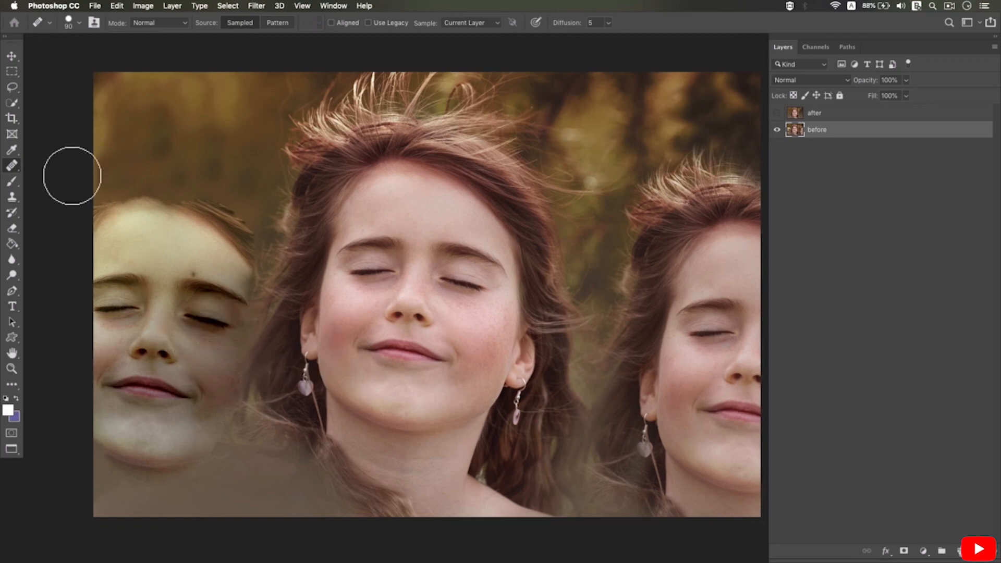
right_click(11, 165)
click(31, 174)
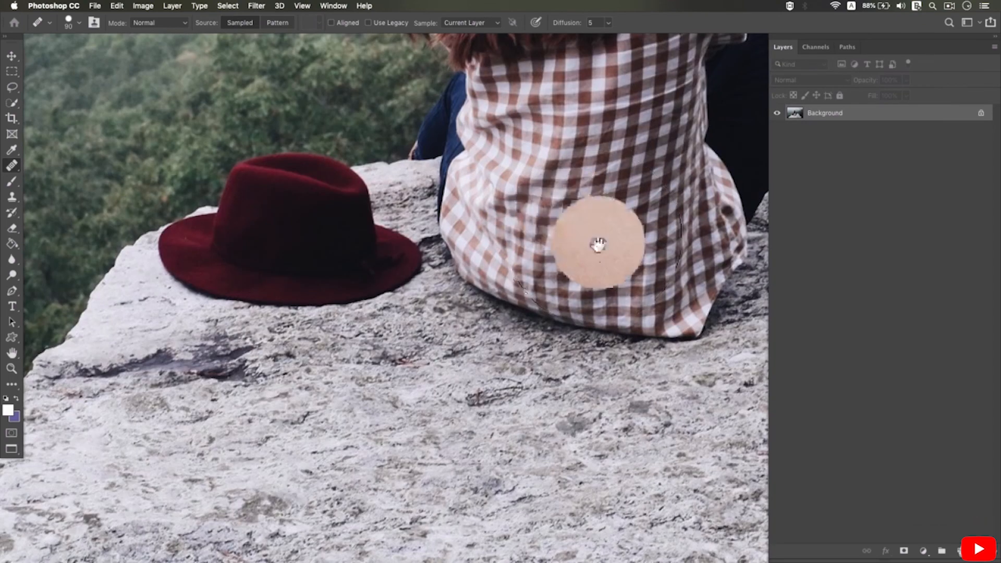
In the cliff photo, try the Healing Brush at 30 pixels on the red hat and the rock around it, and undo the strokes.
drag(598, 242, 599, 362)
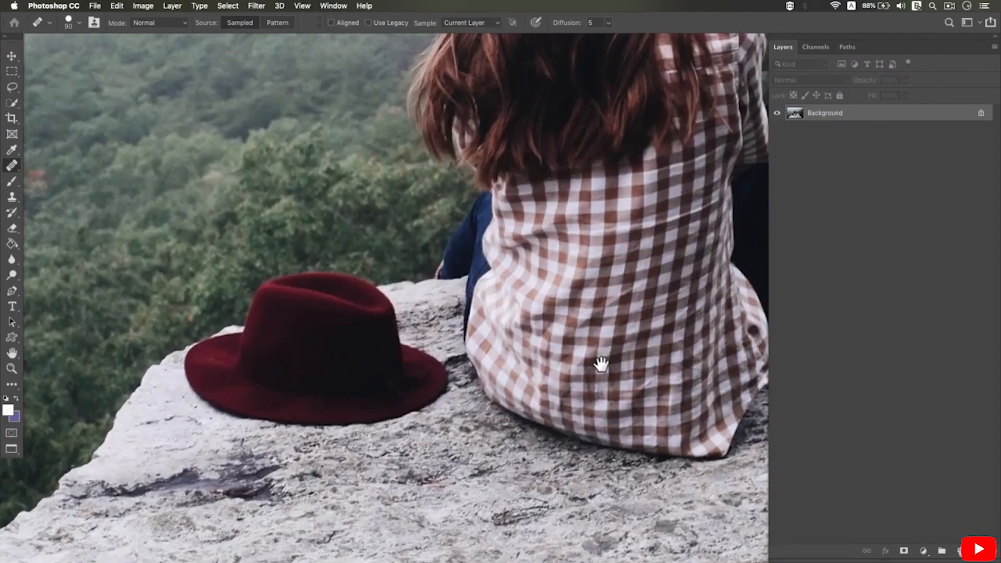
key(bracketleft)
key(bracketleft)
key(bracketleft)
key(bracketleft)
key(bracketleft)
key(bracketleft)
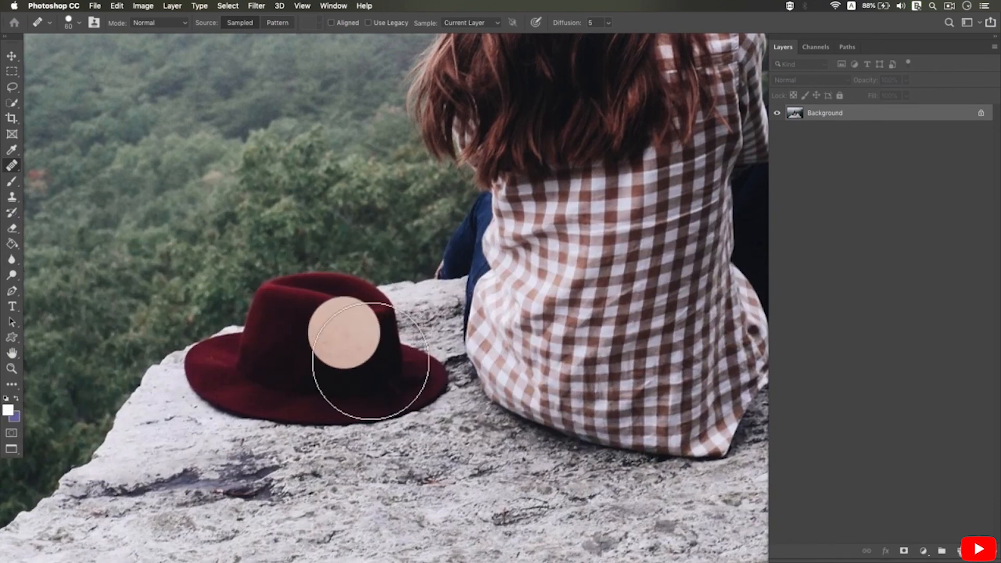
right_click(300, 349)
key(Escape)
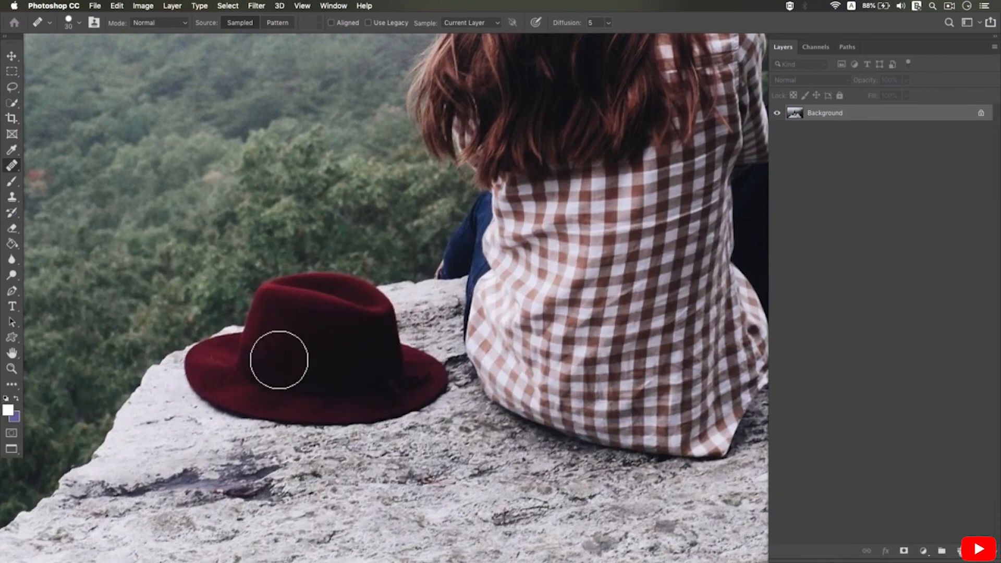
alt+click(330, 360)
click(442, 473)
mouse_move(371, 420)
mouse_down()
mouse_move(358, 402)
mouse_move(305, 391)
mouse_move(376, 429)
mouse_up()
key(super+z)
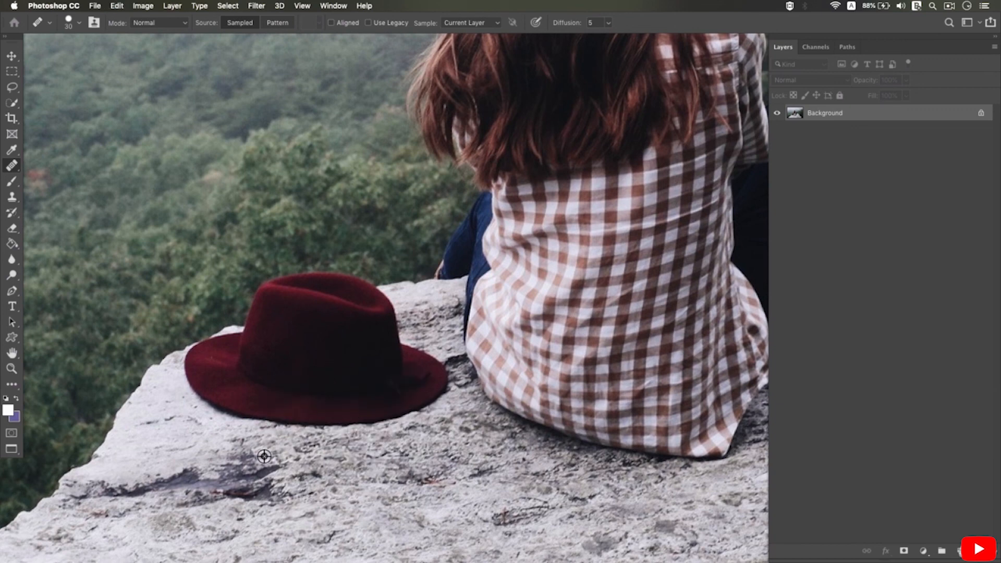
mouse_move(292, 414)
mouse_down()
mouse_move(355, 416)
mouse_move(281, 415)
mouse_move(299, 416)
mouse_move(303, 370)
mouse_move(343, 350)
mouse_move(354, 360)
mouse_move(338, 300)
mouse_move(398, 384)
mouse_up()
key(super+z)
key(super+z)
Try covering the red hat with rock texture using the Clone Stamp at 175 pixels, and return to the Healing Brush.
click(11, 197)
click(53, 195)
alt+click(348, 494)
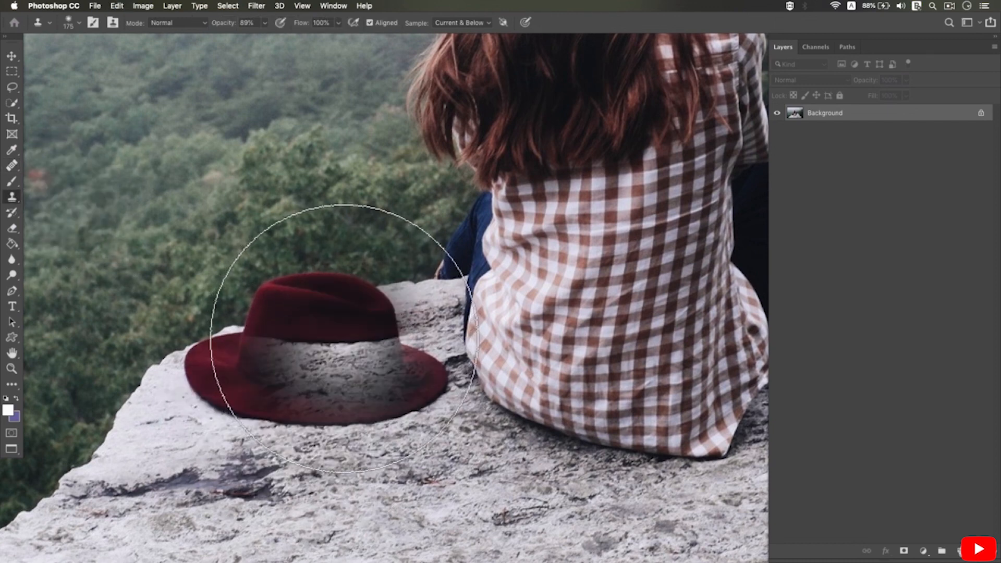
click(11, 168)
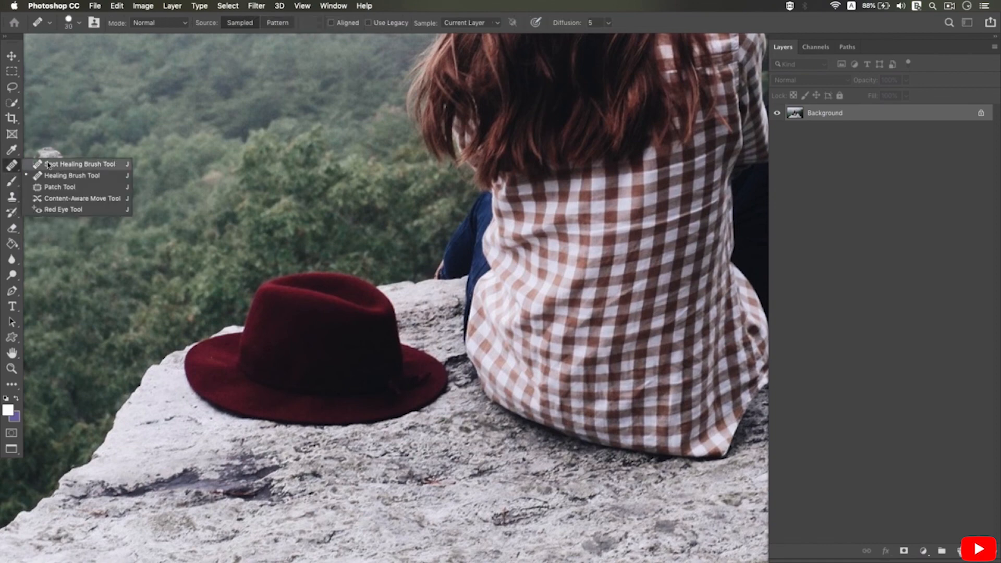
click(78, 176)
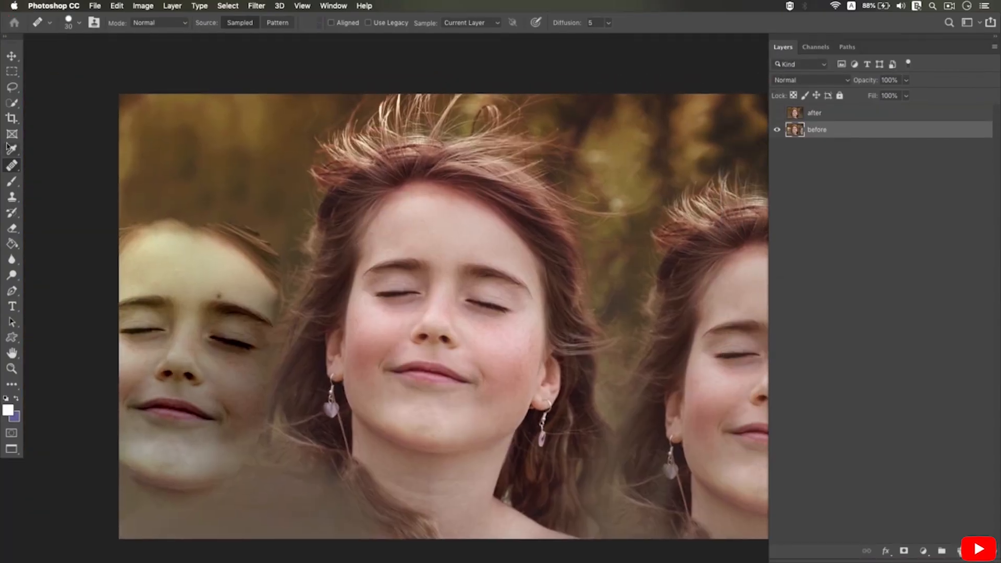
Activate the Clone Stamp on the portrait's before layer and reduce its brush size to 20 pixels.
right_click(11, 166)
click(11, 197)
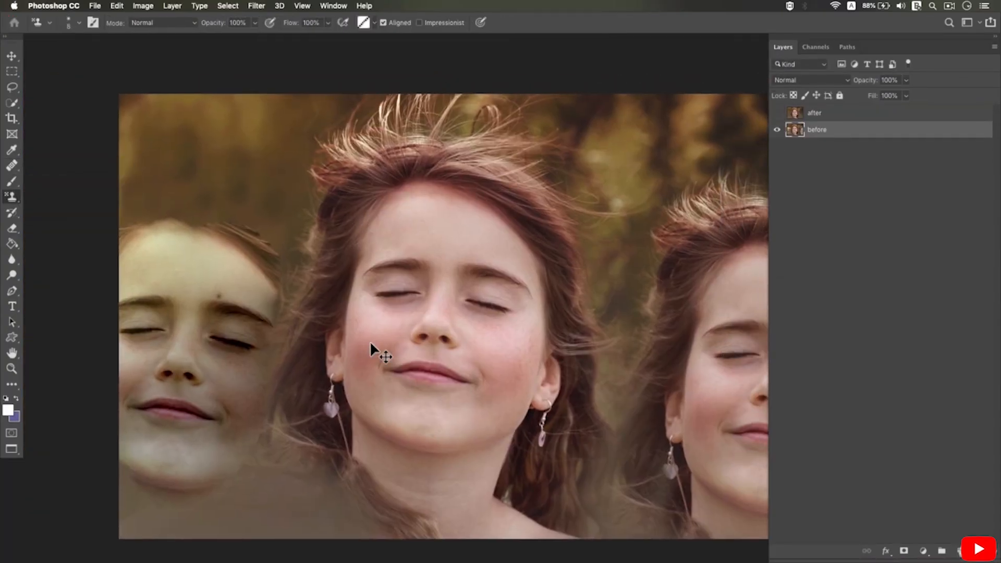
scroll(326, 331, up, 3)
key(bracketleft)
key(bracketleft)
key(bracketleft)
key(bracketleft)
key(bracketleft)
key(bracketleft)
key(bracketleft)
key(bracketleft)
key(bracketleft)
key(bracketleft)
key(bracketleft)
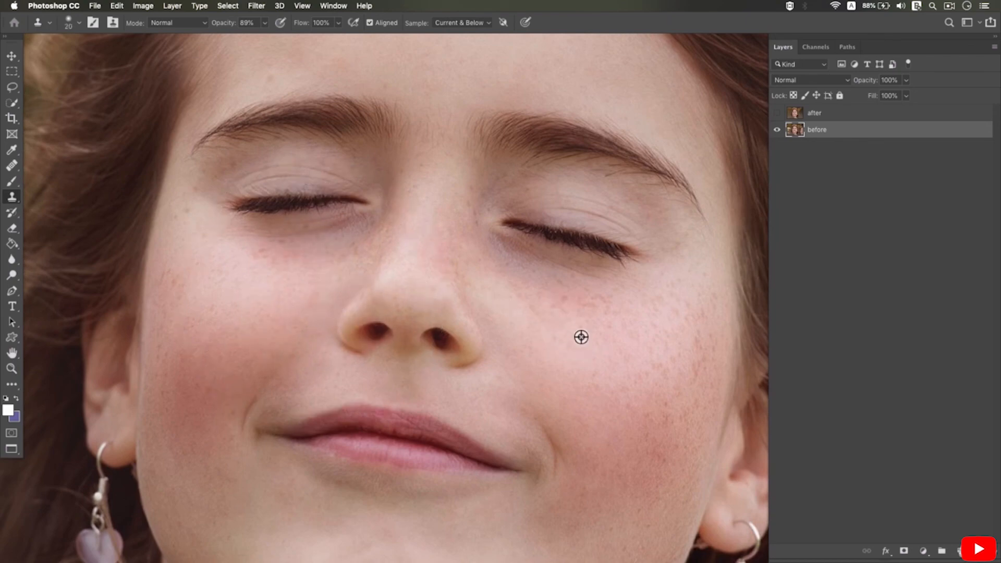
key(j)
scroll(473, 262, up, 2)
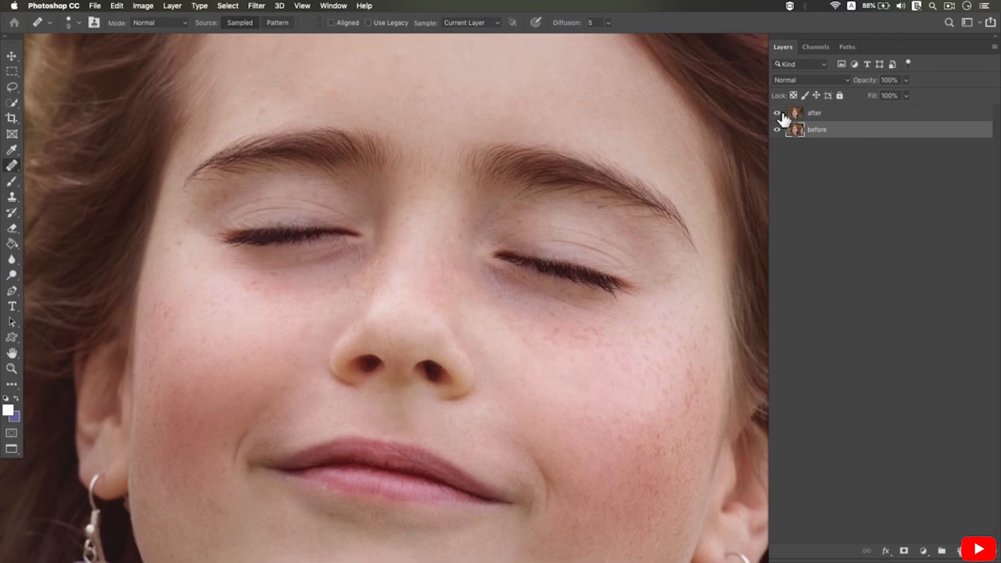
scroll(541, 272, down, 5)
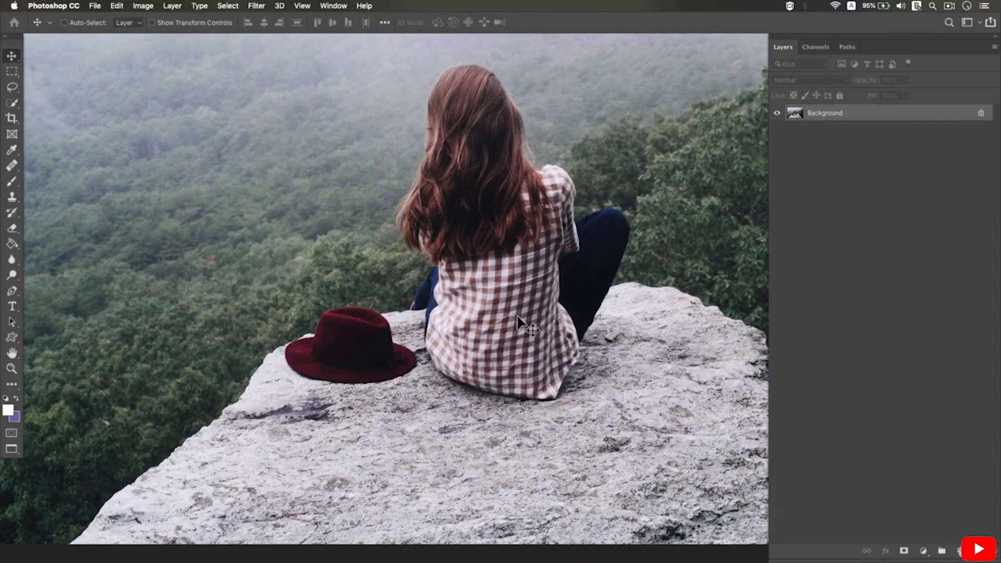
click(11, 198)
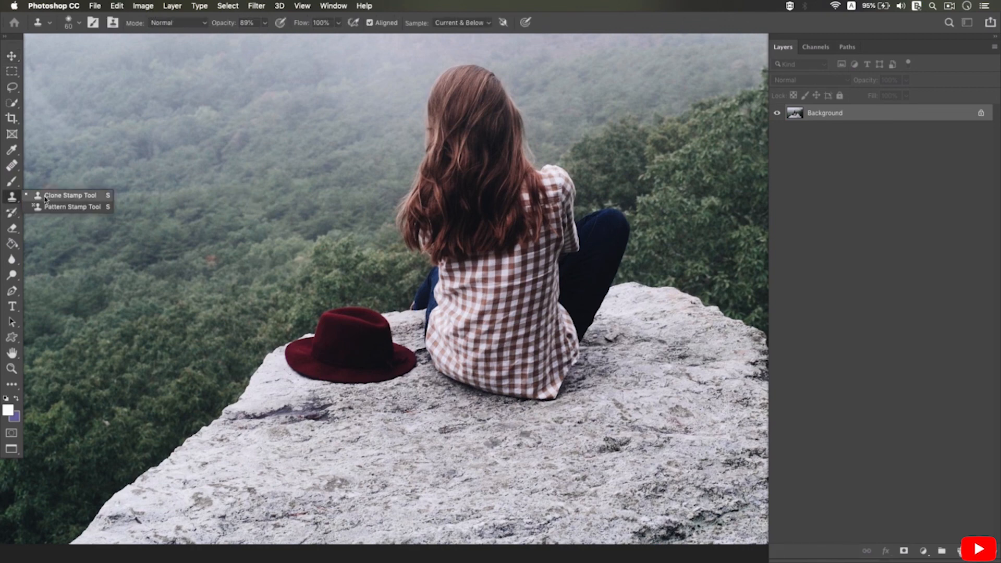
click(15, 167)
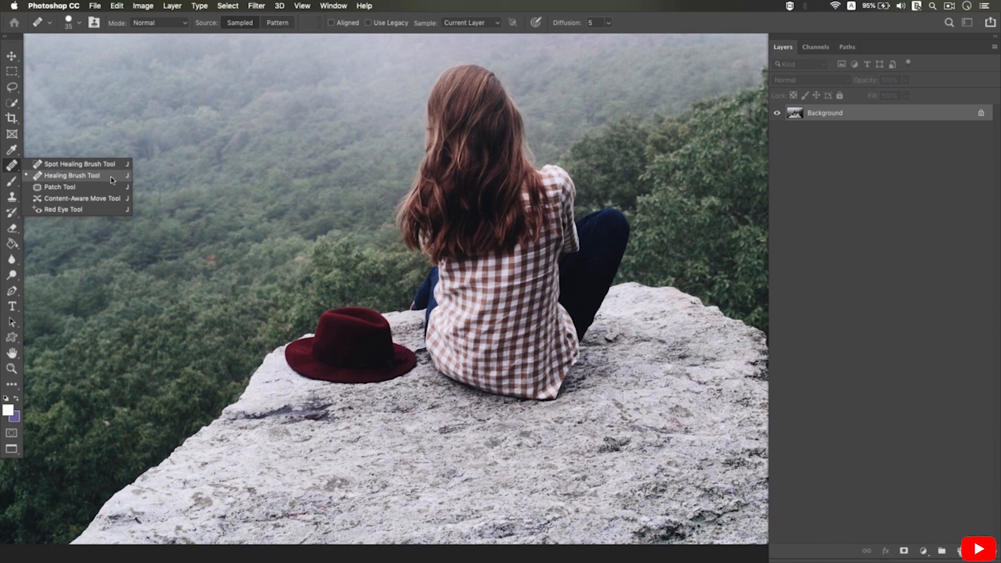
key(v)
drag(258, 186, 267, 202)
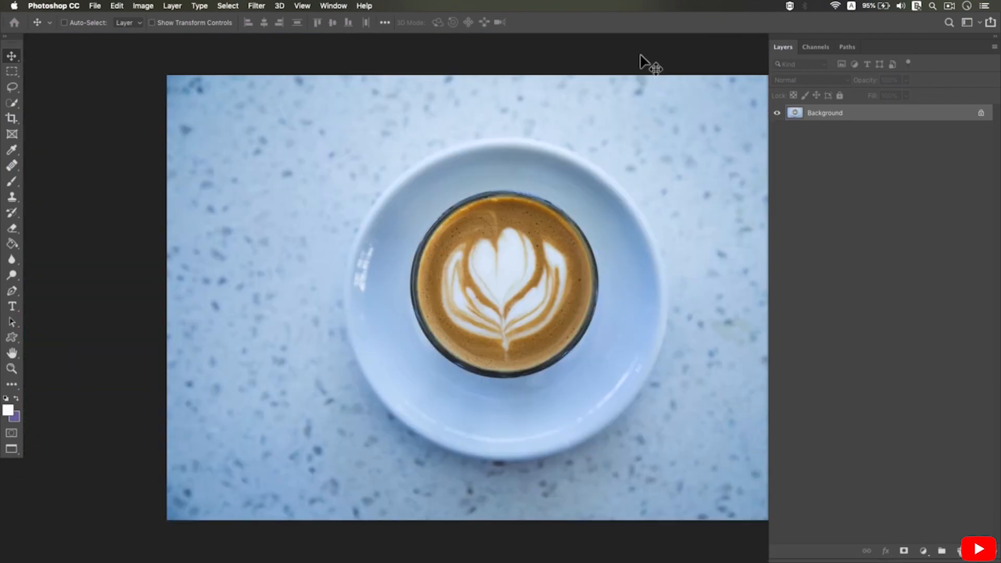
drag(599, 206, 517, 223)
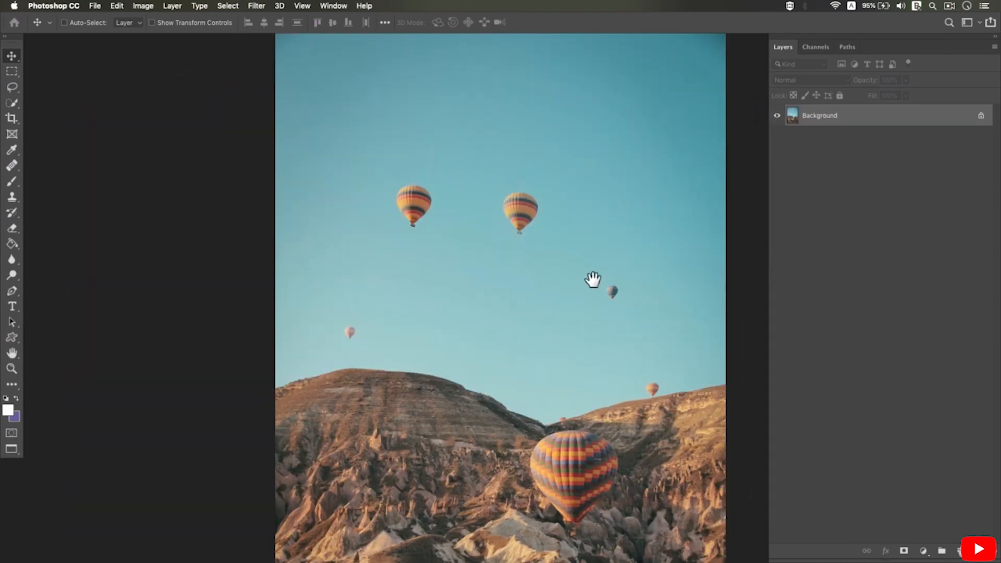
drag(593, 280, 542, 305)
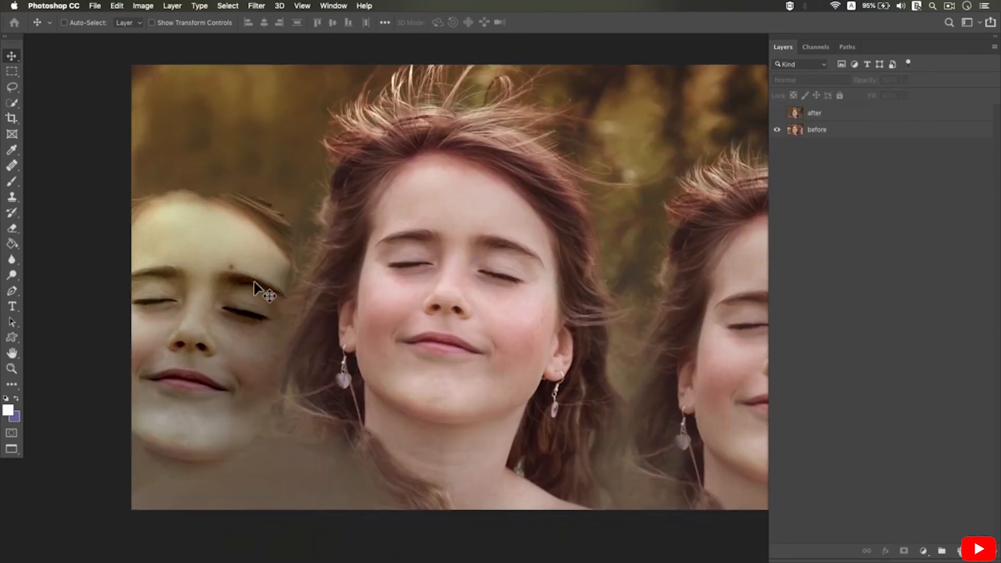
Retouch the middle of the lower lip's edge on the before layer using the Clone Stamp at 9 pixels.
click(11, 197)
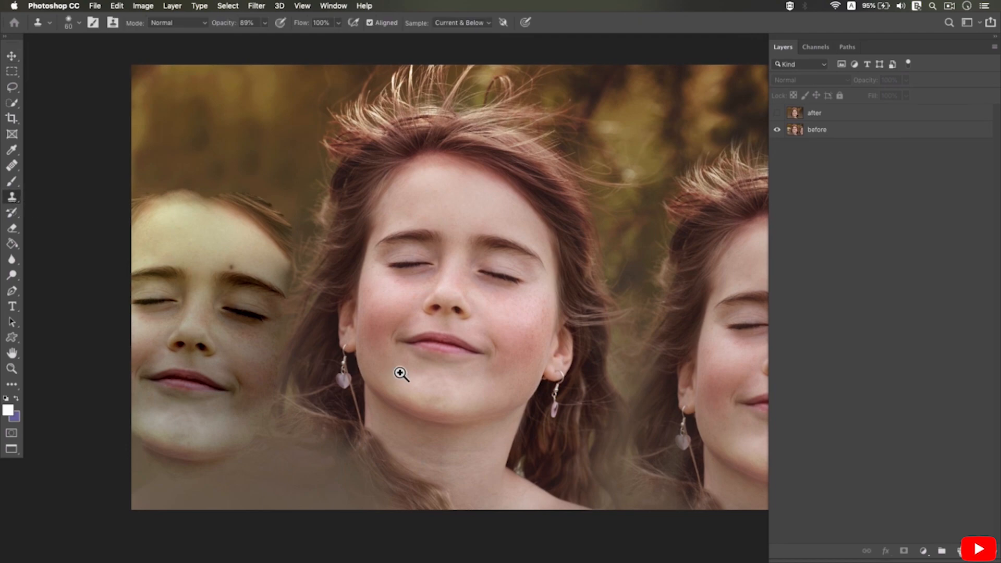
super+click(398, 373)
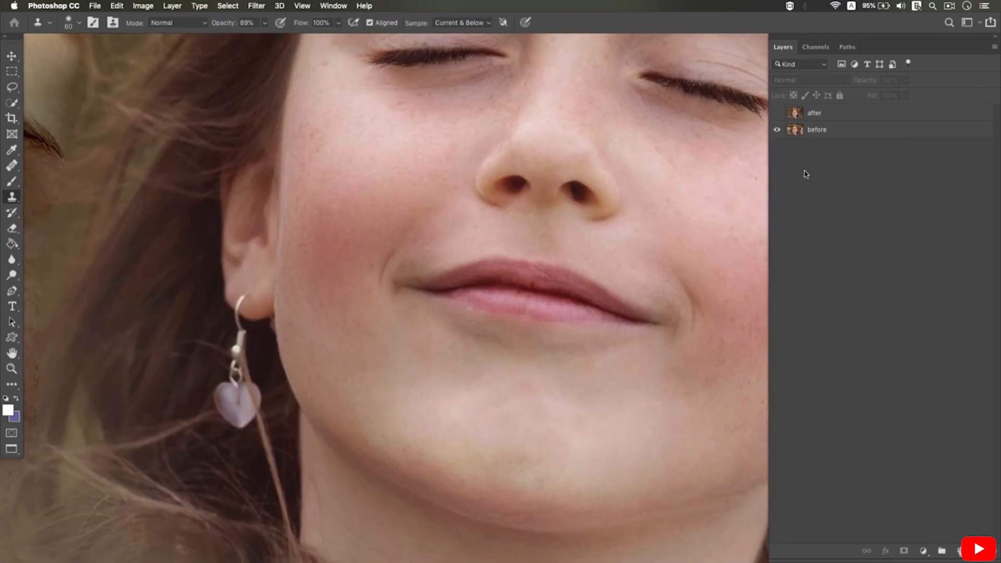
click(822, 133)
key(bracketleft)
key(bracketleft)
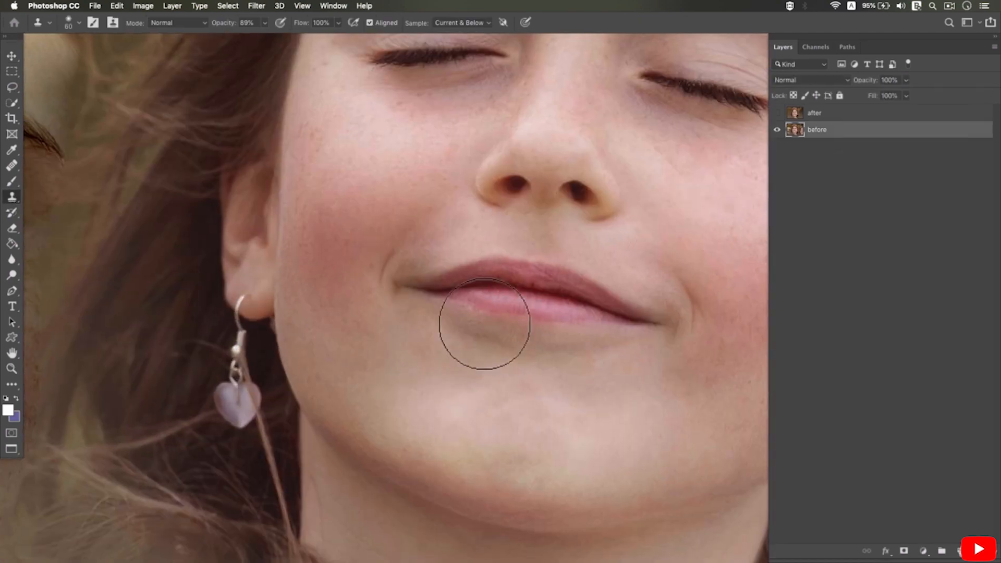
key(bracketleft)
key(bracketleft)
key(bracketleft)
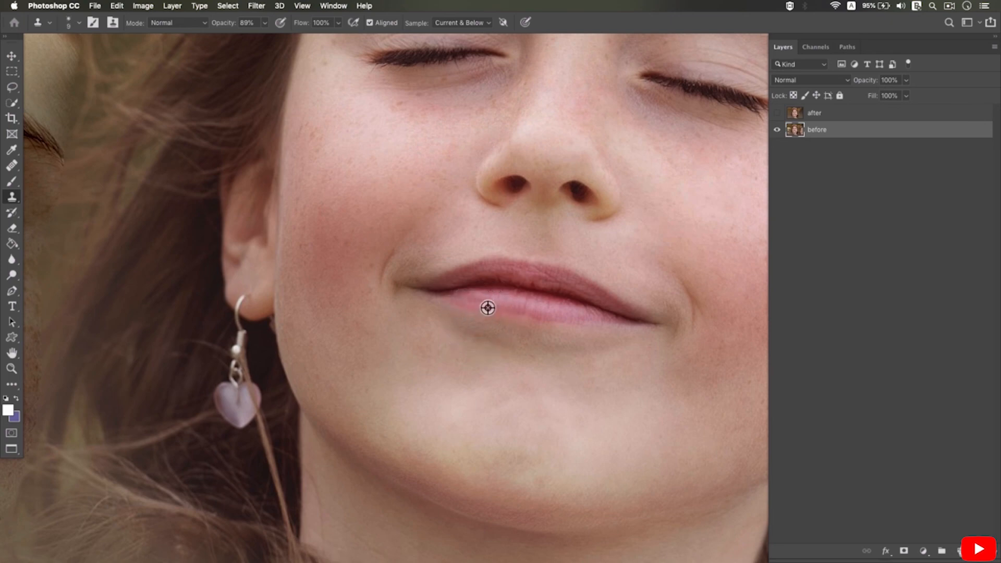
click(514, 321)
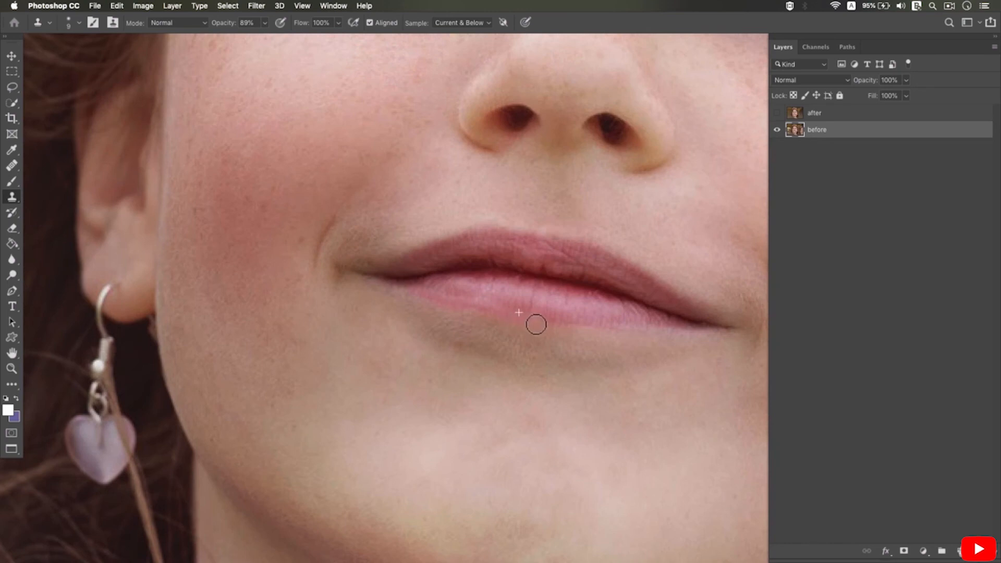
drag(544, 325, 522, 323)
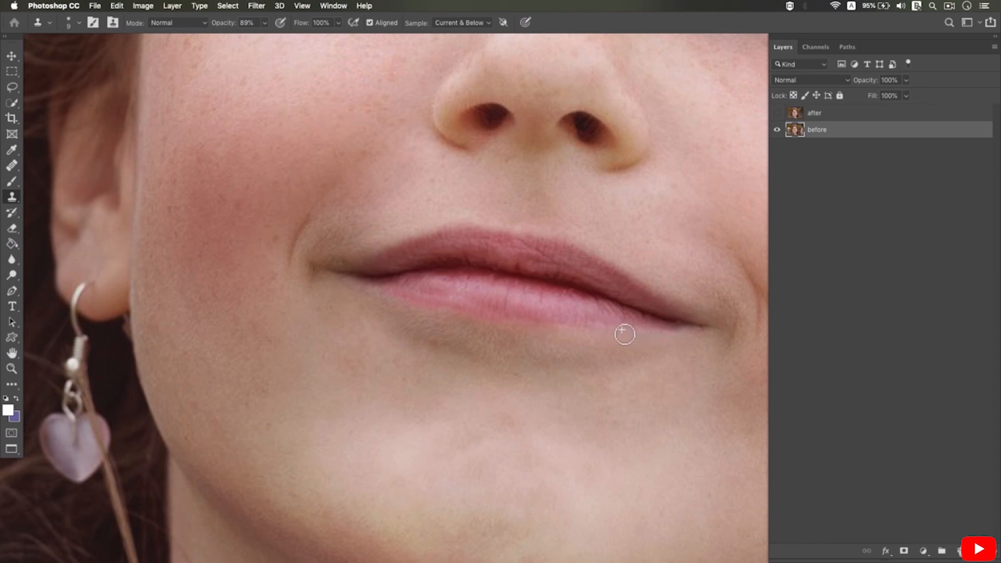
Clean up the lower lip's edge toward the right corner of the mouth using the Clone Stamp with a 7-pixel brush.
alt+click(609, 328)
click(574, 326)
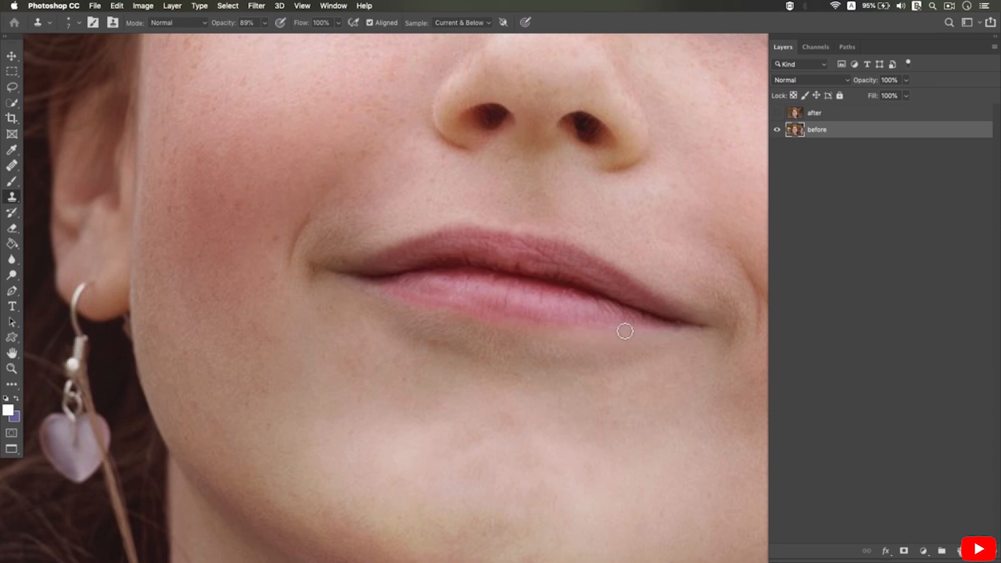
alt+click(479, 308)
drag(527, 273, 482, 306)
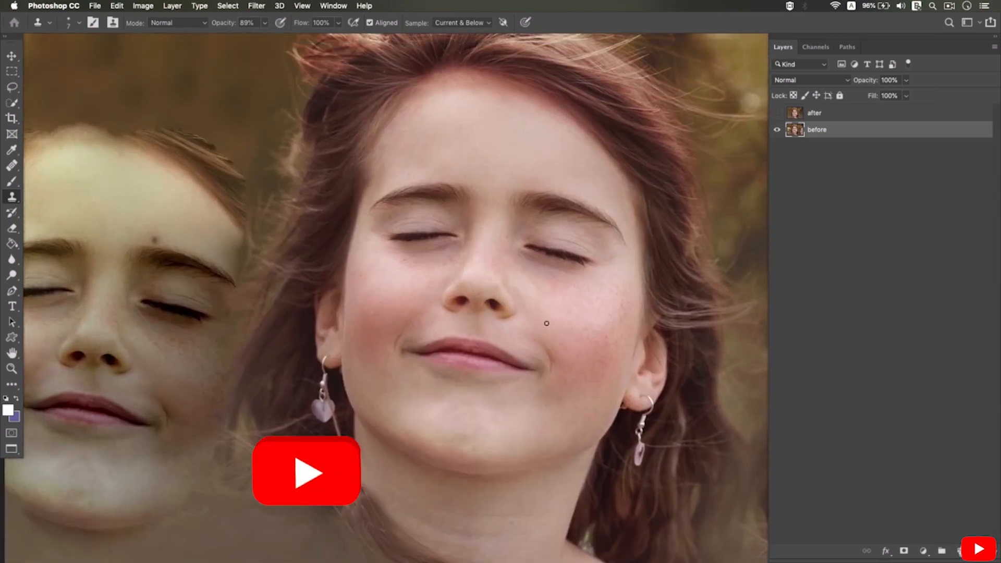